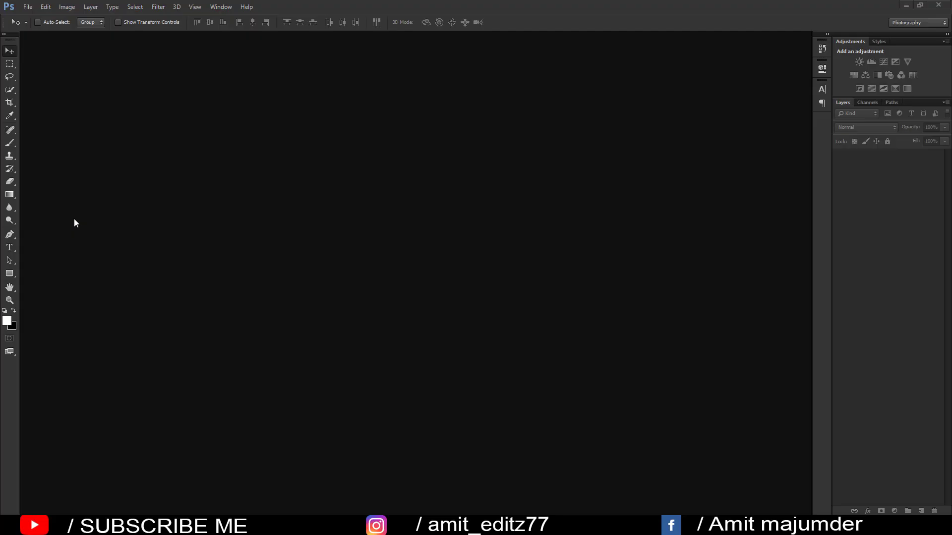
Step: Open IMG_7101.JPG as a docked tab and duplicate its Background layer into a Background copy
left_click(26, 6)
left_click(34, 24)
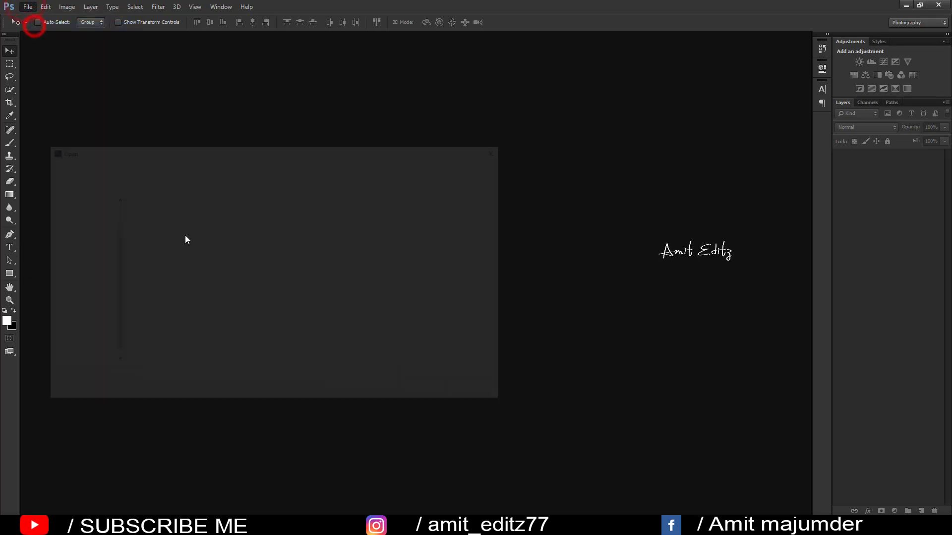
left_click(438, 399)
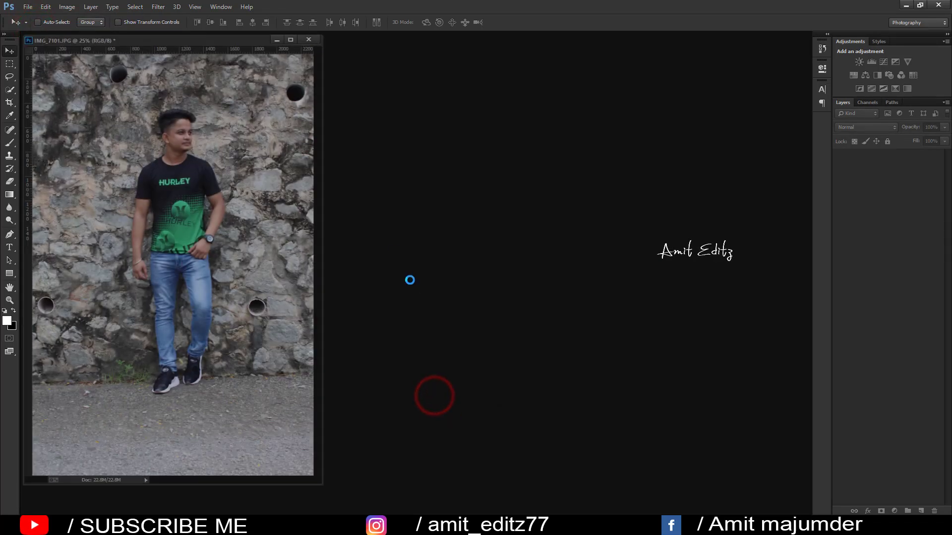
left_click_drag(236, 38, 281, 40)
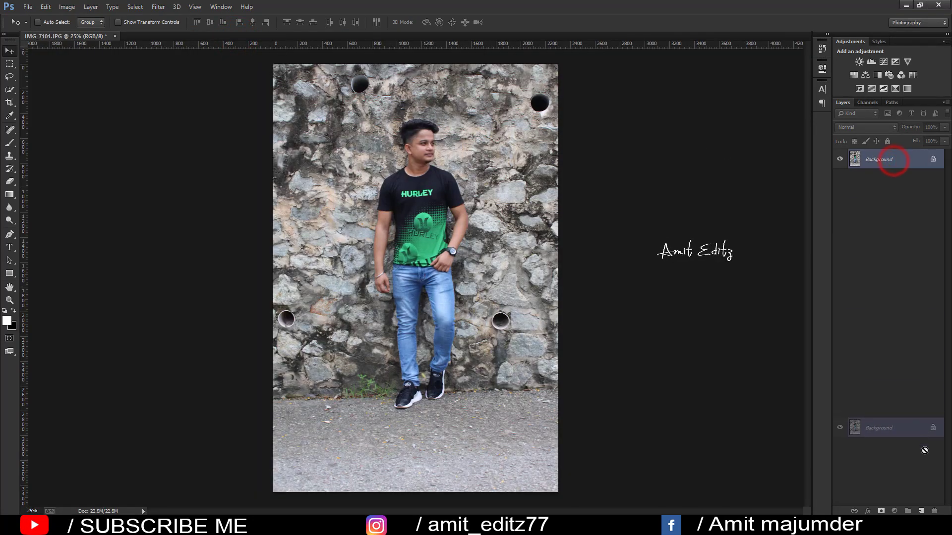
mouse_move(895, 168)
left_mouse_down()
mouse_move(873, 513)
mouse_move(921, 511)
left_mouse_up()
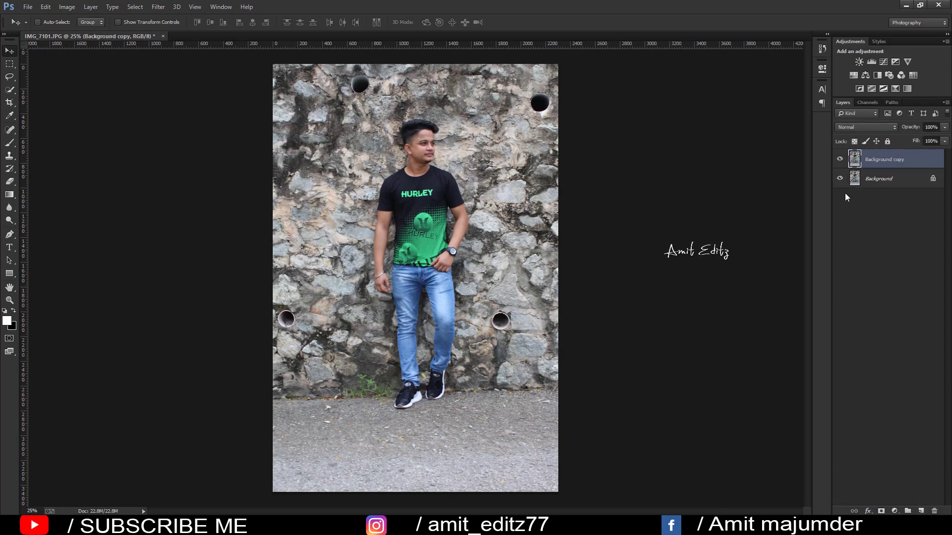
Step: Apply Imagenomic Noiseware Professional noise reduction to the Background copy
left_click(160, 7)
left_click(310, 251)
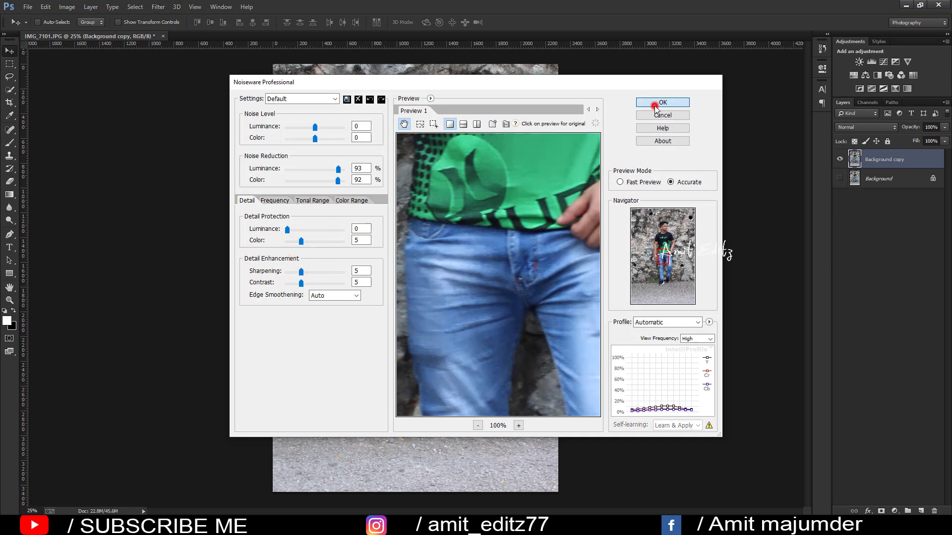
left_click(656, 103)
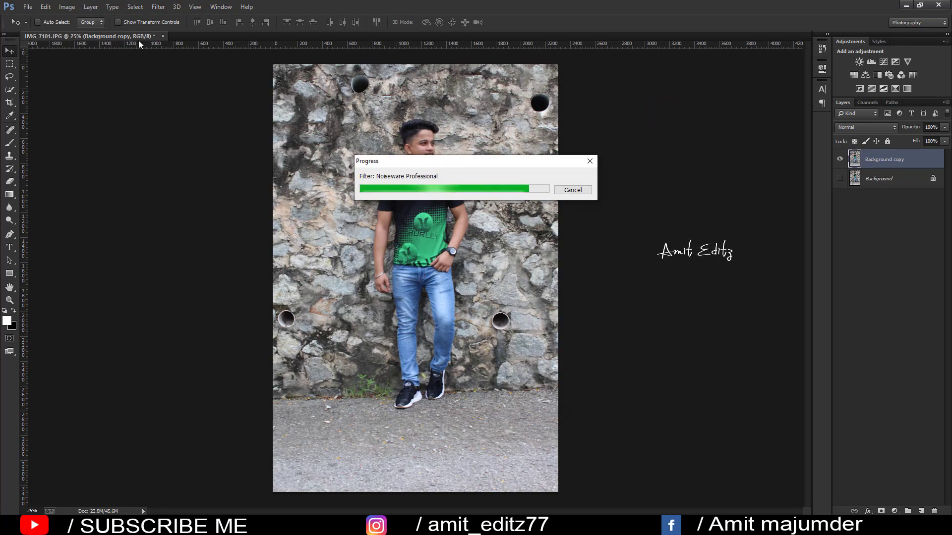
Step: Apply a Shadows/Highlights adjustment with Shadows set to 29
left_click(70, 7)
mouse_move(81, 32)
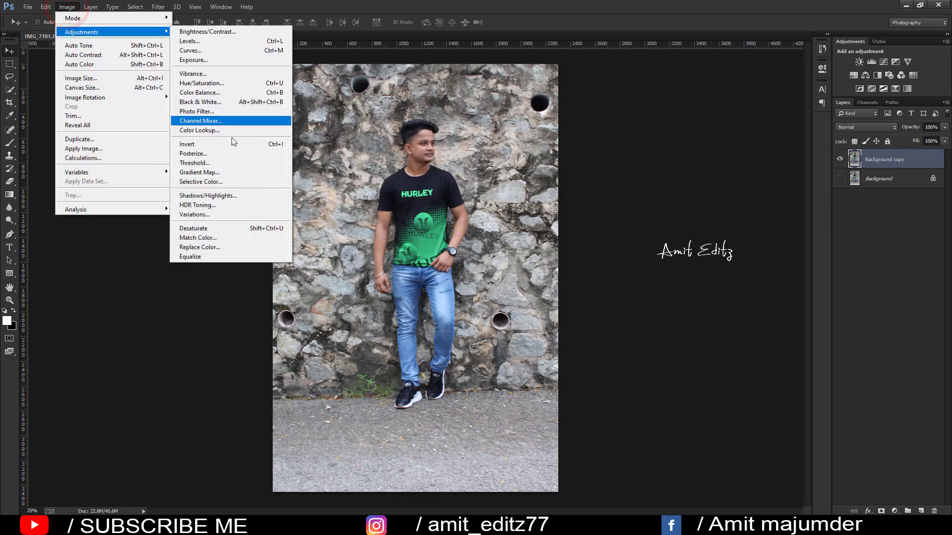
left_click(229, 197)
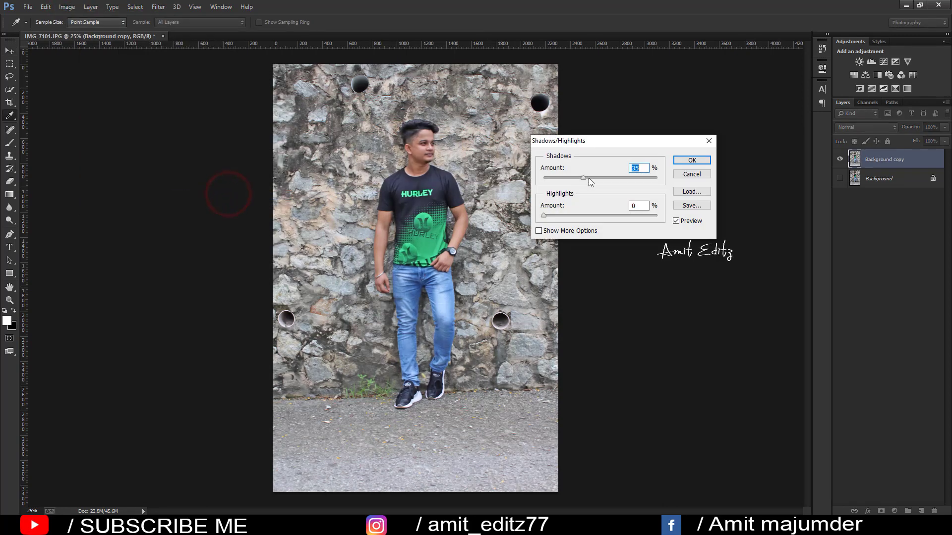
left_click_drag(579, 177, 599, 178)
left_click(692, 160)
Step: With the Pen tool, start the path at the shoe sole and place points up the shoe edge
key("v")
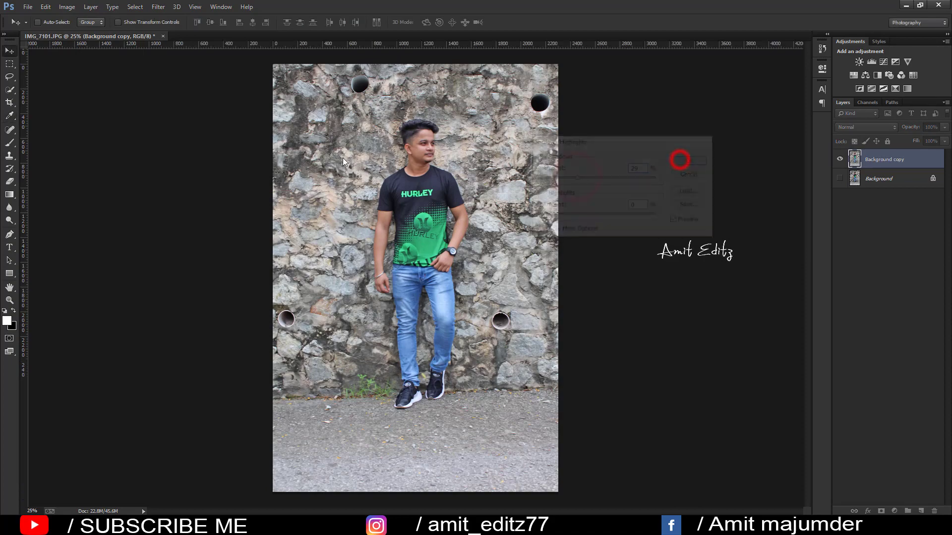
left_click(9, 235)
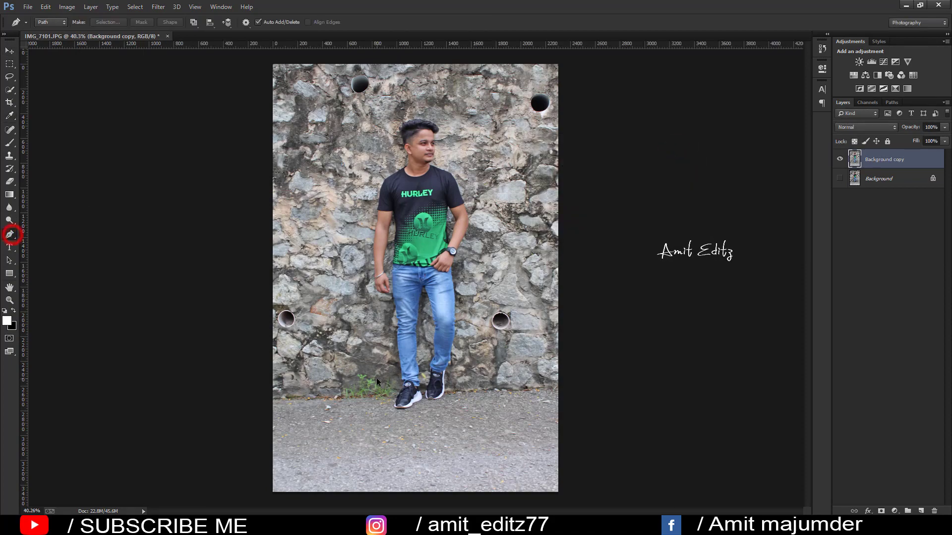
scroll(376, 377, "up", 2)
scroll(417, 318, "down", 1)
scroll(433, 302, "up", 3)
scroll(432, 302, "up", 5)
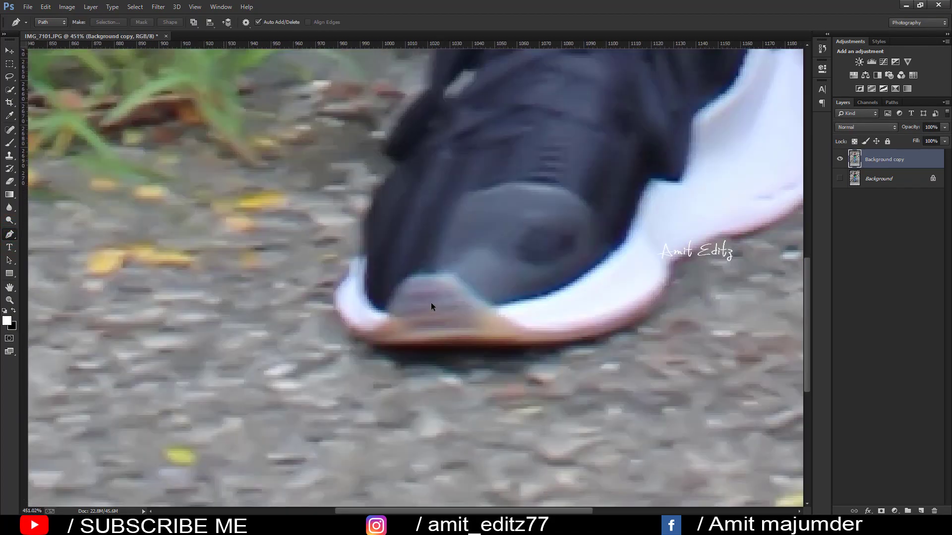
left_click(377, 345)
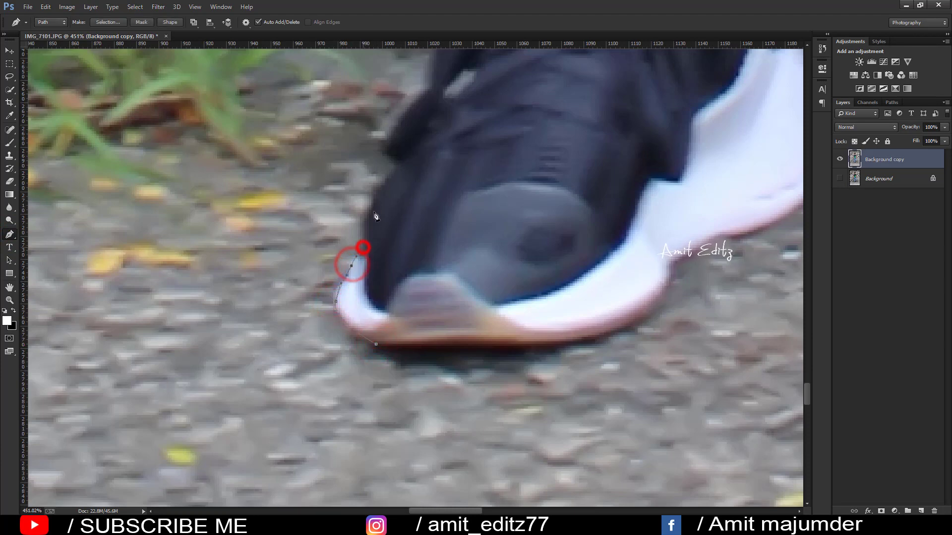
left_click(380, 149)
left_click(386, 135)
Step: Trace the path along the shoe, past the ankle and up the lower jeans edge
left_click_drag(429, 102, 341, 348)
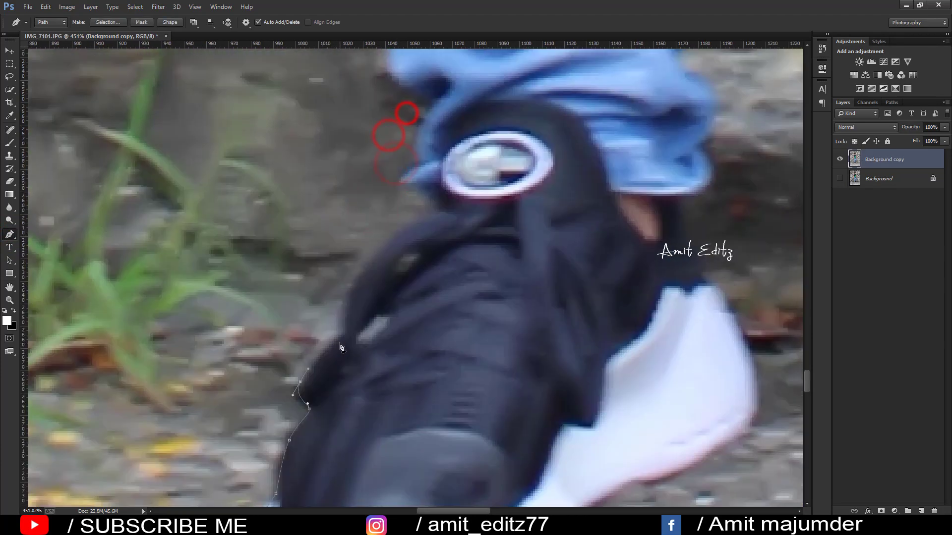
left_click(358, 282)
left_click_drag(398, 231, 431, 221)
left_click_drag(405, 174, 329, 338)
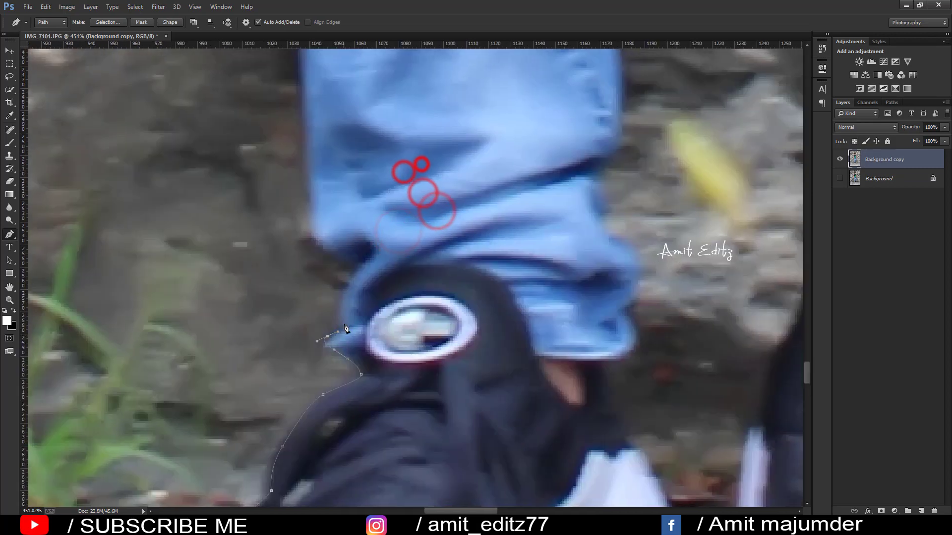
left_click(341, 306)
left_click_drag(307, 87, 282, 230)
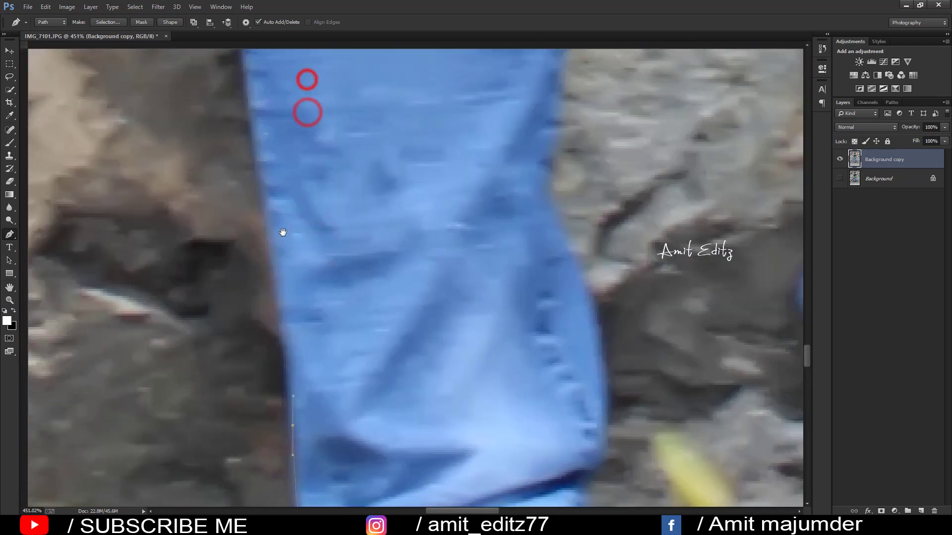
left_click_drag(277, 279, 266, 281)
left_click_drag(259, 114, 234, 238)
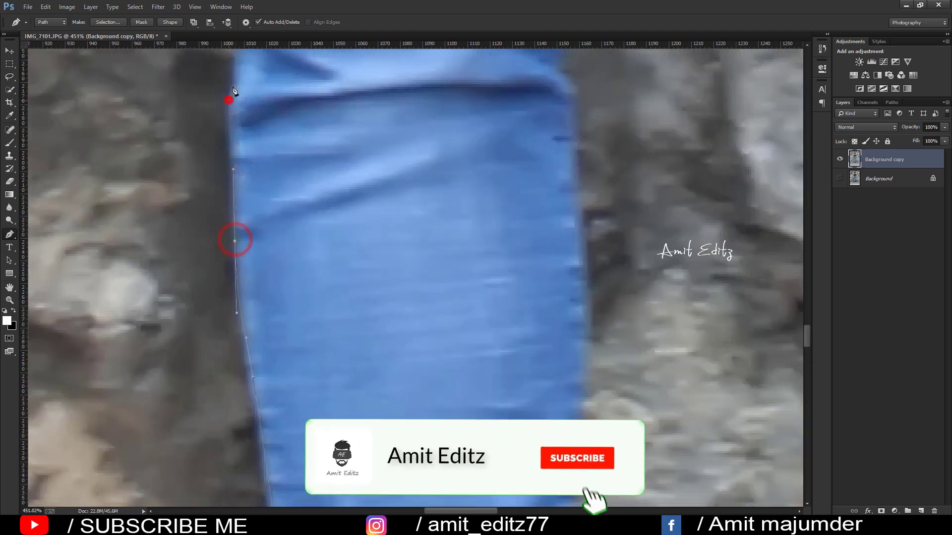
left_click_drag(230, 96, 244, 351)
left_click(241, 272)
left_click(248, 237)
left_click(257, 189)
left_click(238, 137)
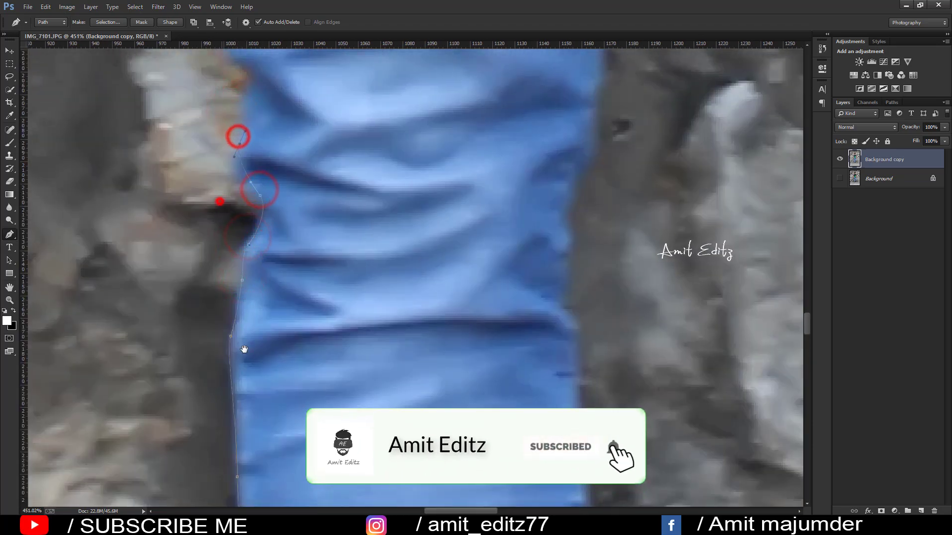
left_click(275, 217)
Step: Continue the outline up the jeans and onto the dark shirt edge
left_click_drag(244, 148, 254, 136)
left_click_drag(247, 97, 268, 274)
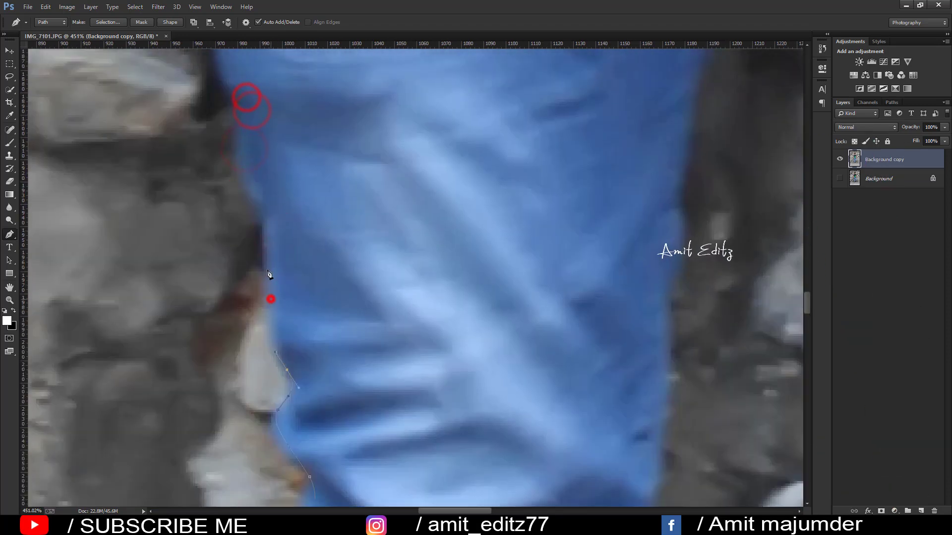
left_click_drag(242, 148, 230, 263)
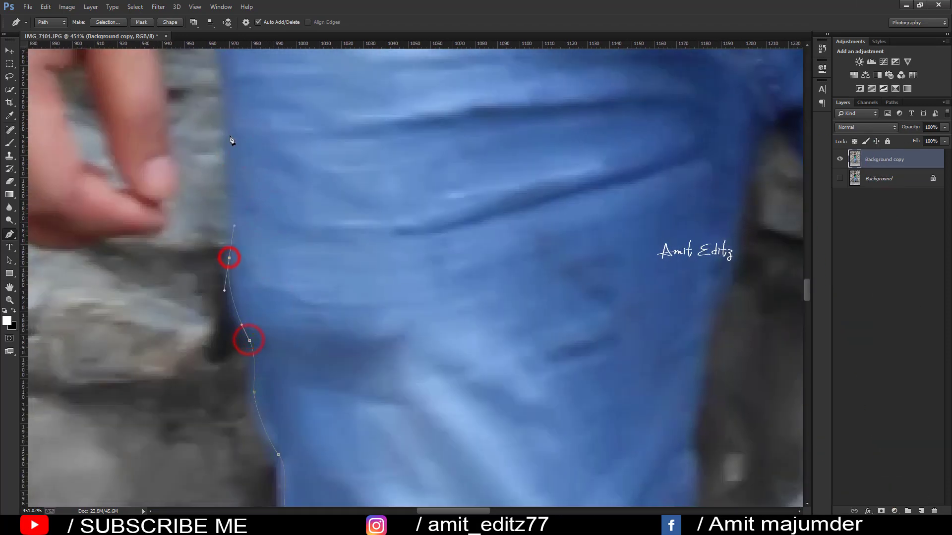
left_click_drag(231, 141, 230, 262)
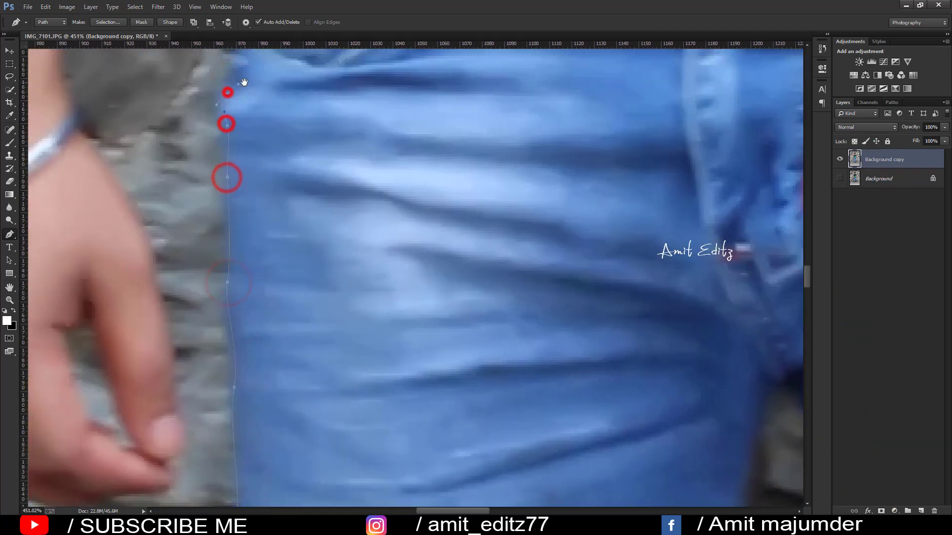
left_click_drag(244, 82, 247, 235)
left_click(236, 109)
left_click(242, 89)
mouse_move(243, 89)
left_mouse_down()
mouse_move(242, 251)
mouse_move(253, 297)
left_mouse_up()
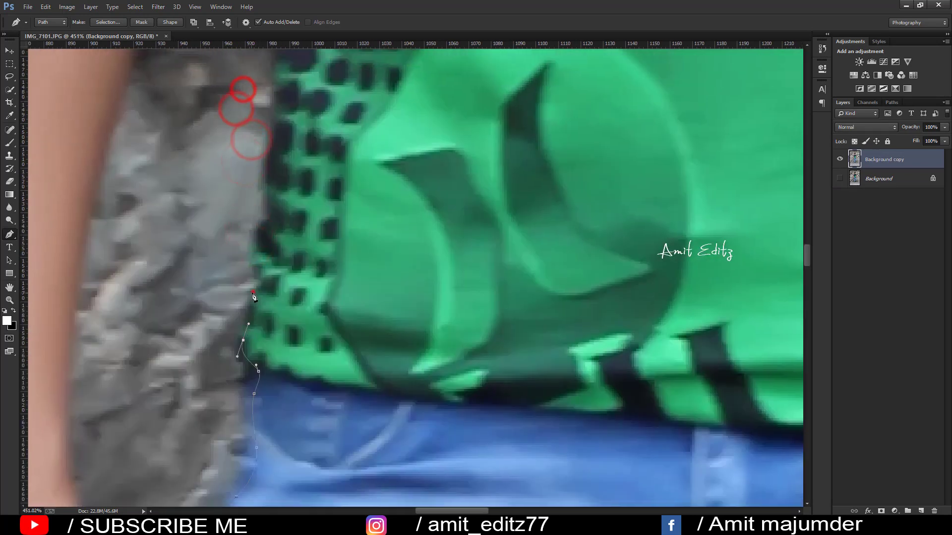
left_click_drag(278, 111, 279, 317)
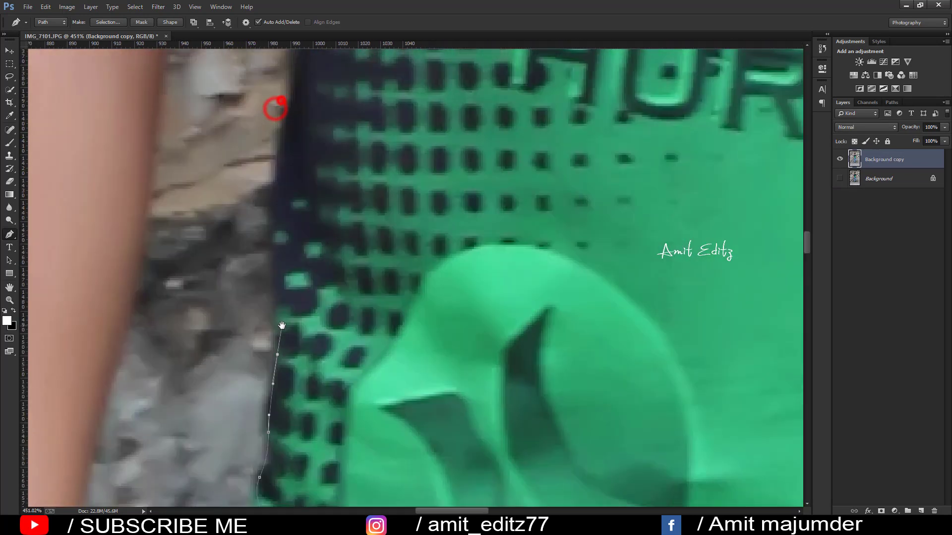
left_click_drag(297, 77, 283, 340)
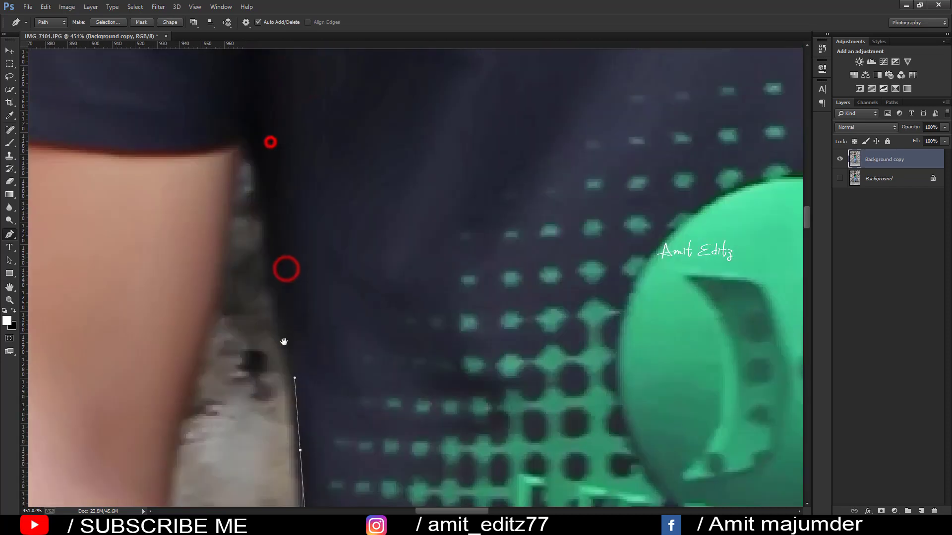
left_click(268, 248)
left_click(232, 206)
Step: Trace down the arm past the bracelet and around the hand and fingertip
left_click_drag(201, 393, 271, 182)
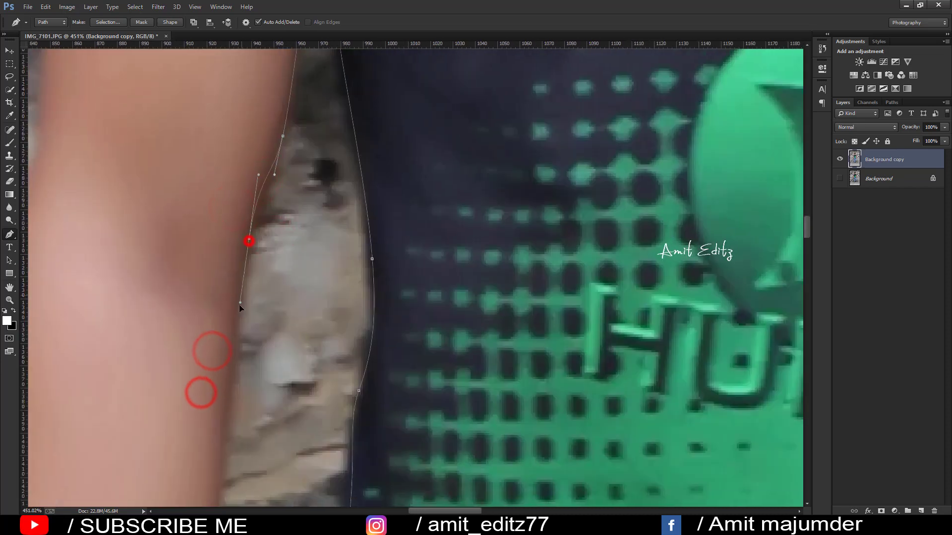
left_click_drag(202, 388, 244, 244)
left_click_drag(238, 382, 319, 266)
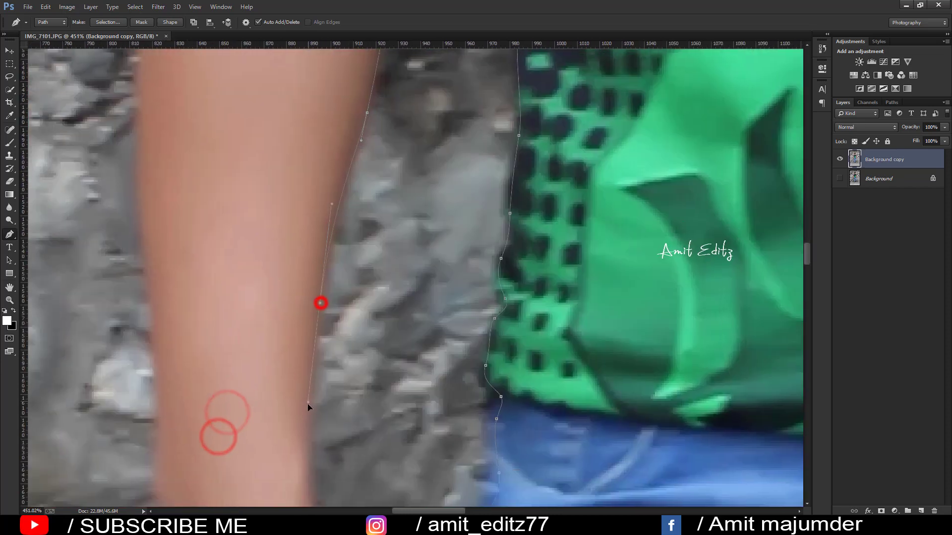
left_click_drag(310, 404, 282, 206)
left_click(351, 323)
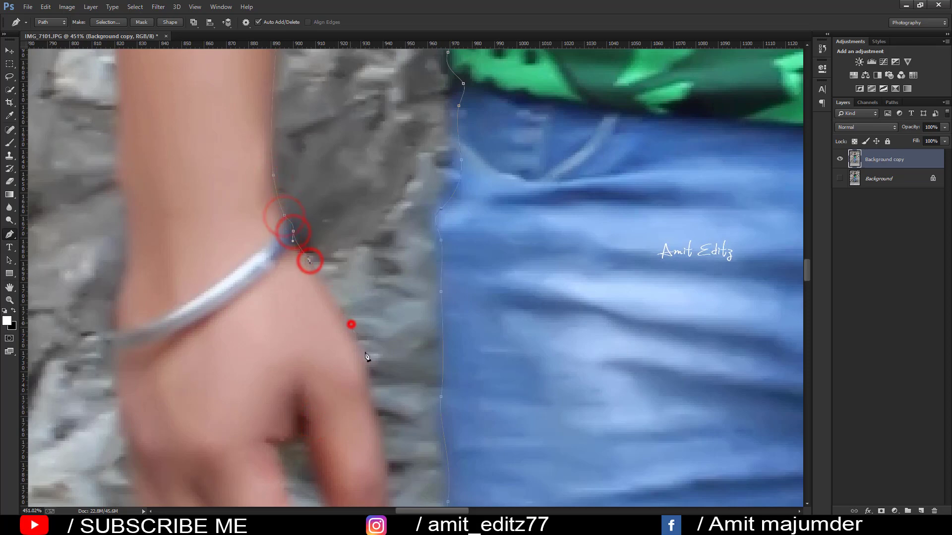
left_click(365, 352)
left_click(366, 375)
left_click(368, 391)
left_click(372, 410)
left_click_drag(383, 459, 289, 216)
left_click(302, 322)
left_click(287, 333)
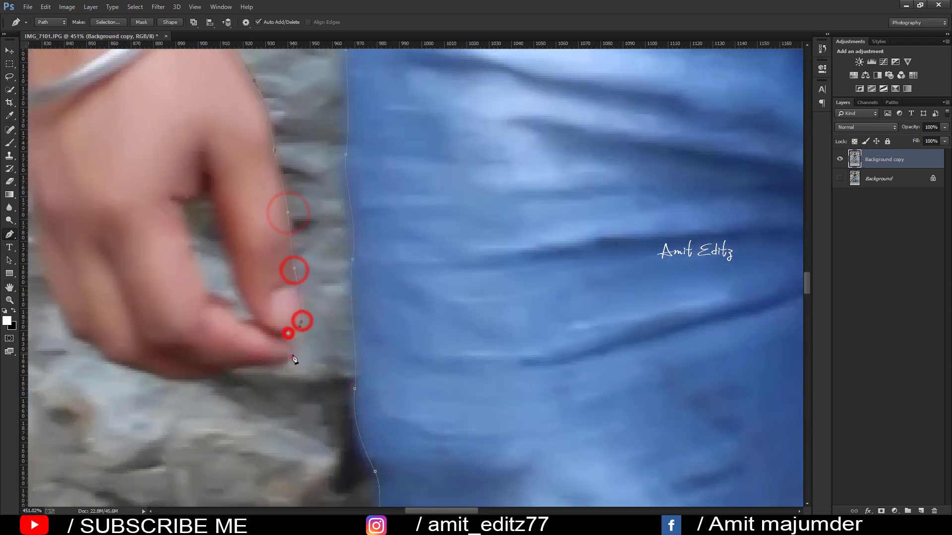
left_click(292, 355)
left_click(254, 366)
left_click(211, 375)
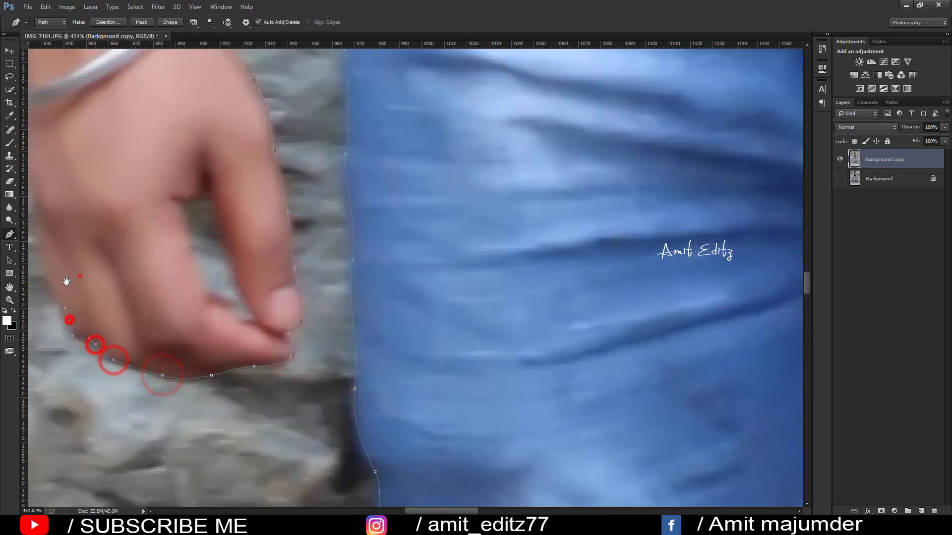
Step: Trace up the forearm's left edge to the shirt shoulder
left_click_drag(66, 281, 380, 290)
left_click_drag(351, 240, 351, 188)
left_click_drag(327, 97, 288, 283)
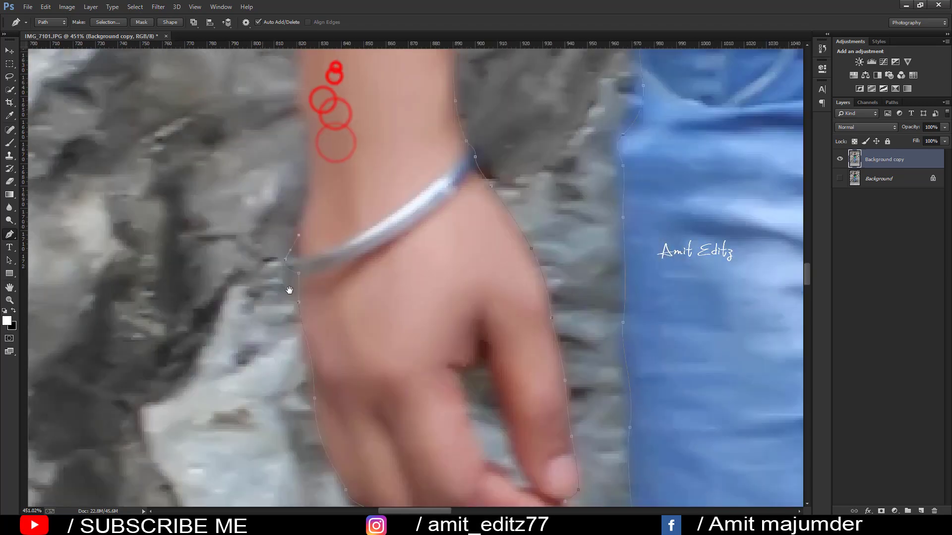
left_click(302, 241)
left_click(291, 134)
left_click_drag(298, 86, 292, 182)
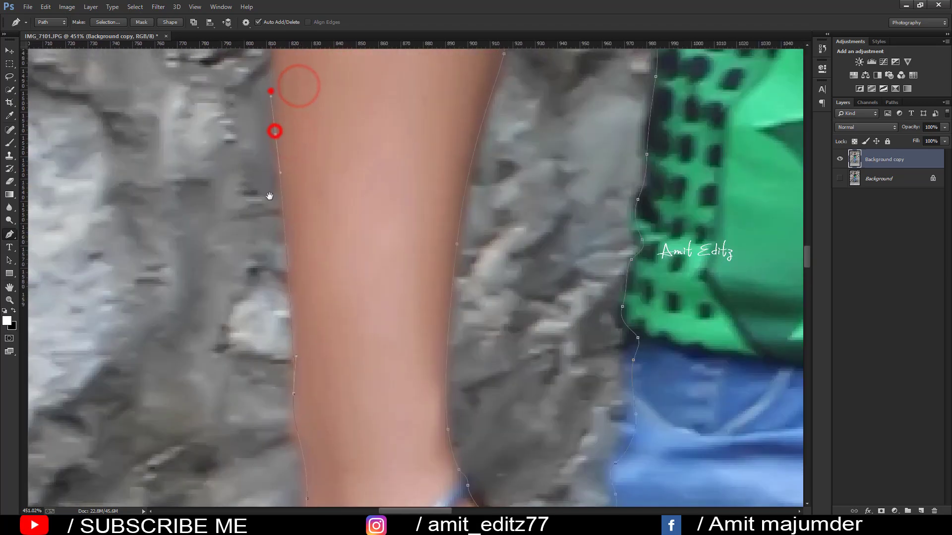
left_click_drag(274, 130, 270, 196)
left_click_drag(282, 100, 305, 193)
mouse_move(321, 79)
left_mouse_down()
mouse_move(301, 144)
mouse_move(301, 251)
left_mouse_up()
left_click_drag(302, 69, 298, 323)
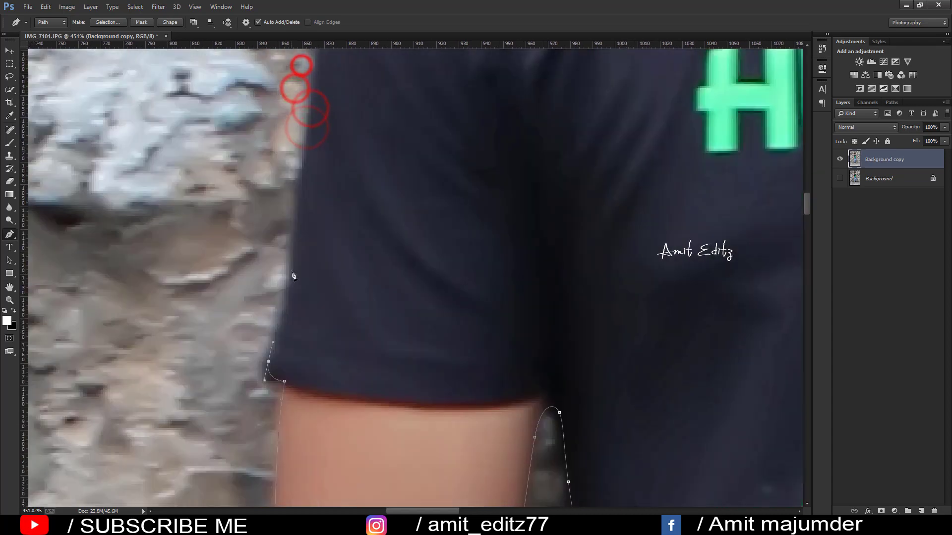
left_click(294, 259)
left_click_drag(294, 446, 308, 181)
left_click(281, 338)
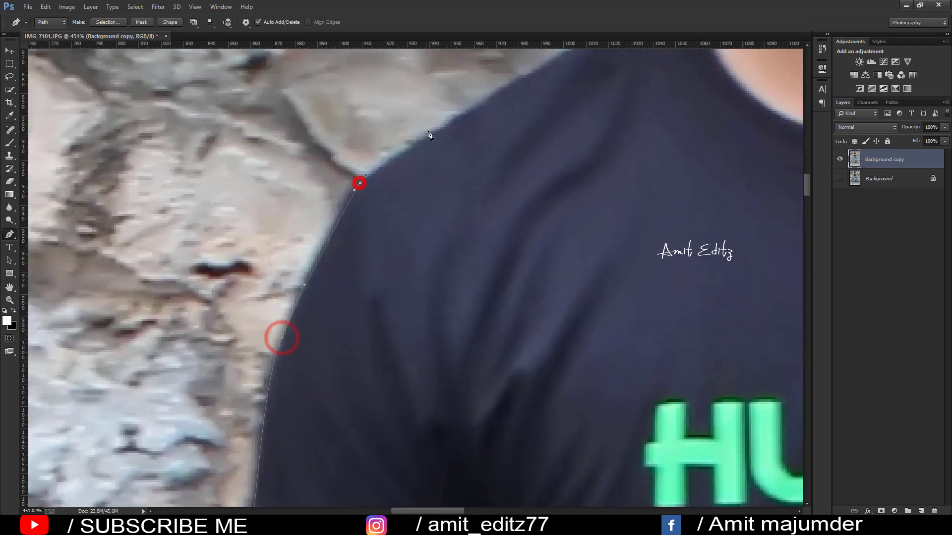
Step: Continue the outline up the shoulder and neck, behind the ear, along the hairline
left_click_drag(510, 105, 245, 306)
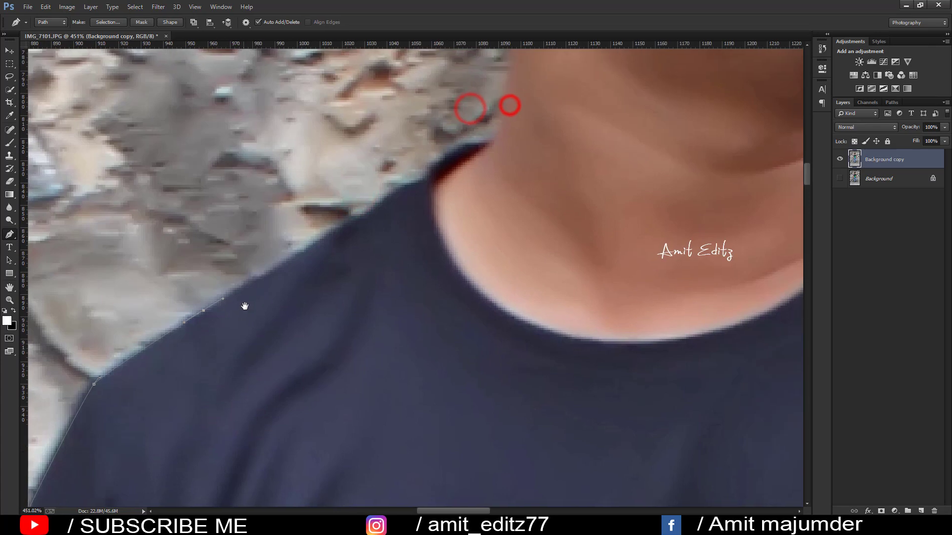
left_click(436, 164)
left_click(468, 142)
left_click_drag(508, 117, 351, 371)
left_click_drag(357, 297, 357, 259)
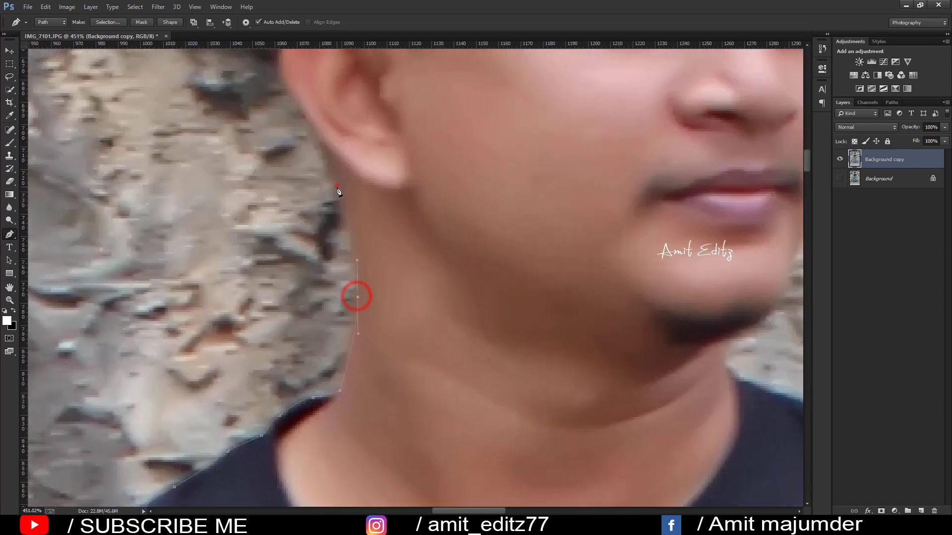
left_click_drag(307, 147, 335, 367)
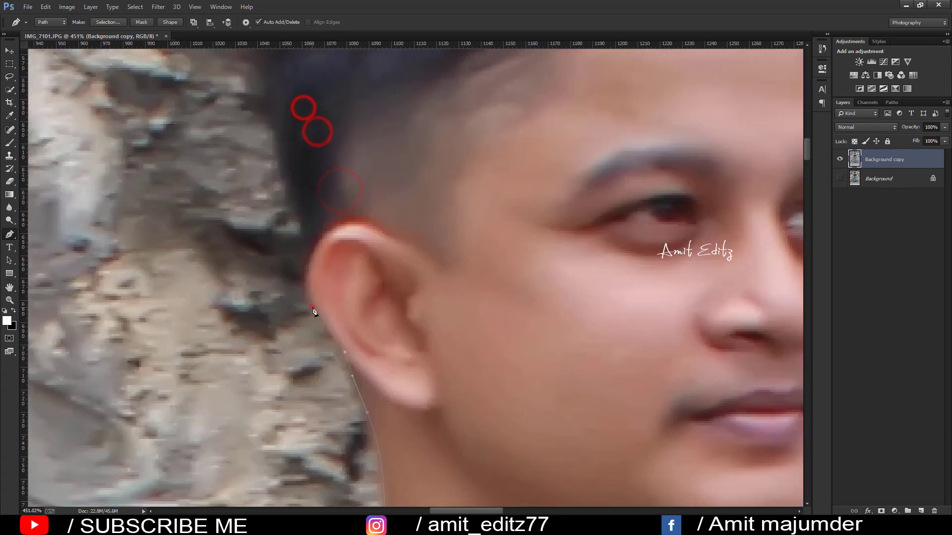
left_click(274, 117)
left_click(277, 138)
scroll(268, 223, "up", 5)
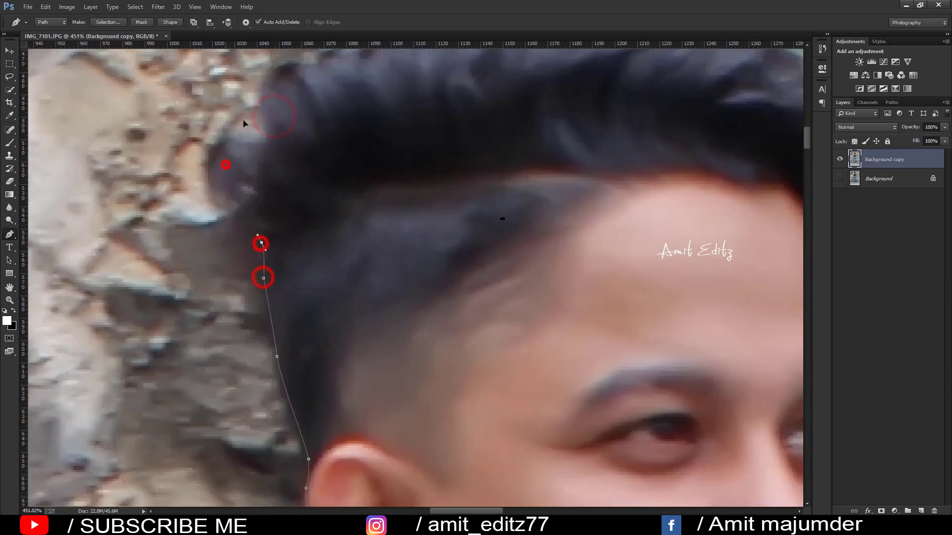
left_click_drag(280, 167, 219, 389)
left_click_drag(223, 312, 247, 313)
Step: Trace across the top of the hair and down its right side
left_click(365, 261)
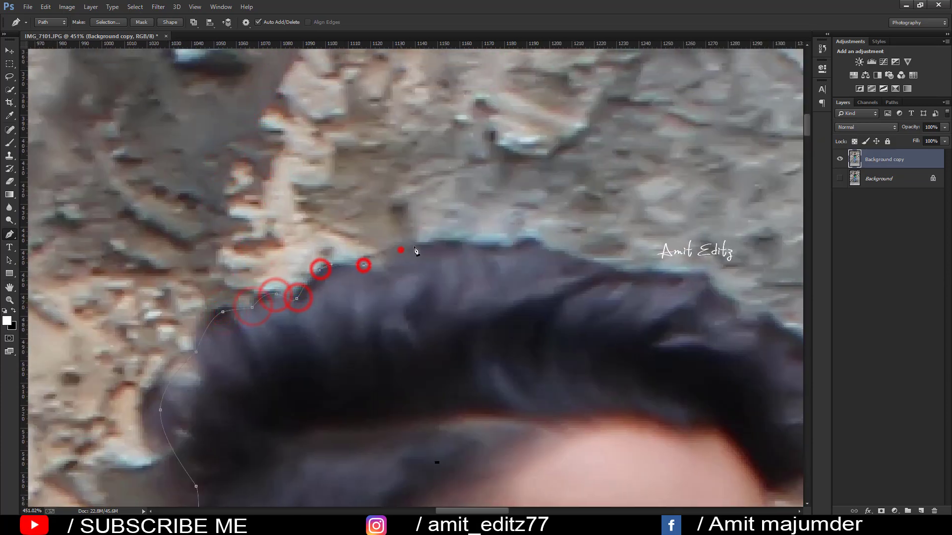
left_click(467, 246)
left_click(516, 247)
left_click(558, 254)
left_click(620, 272)
left_click_drag(648, 284, 249, 270)
left_click(249, 266)
left_click(276, 289)
left_click(297, 307)
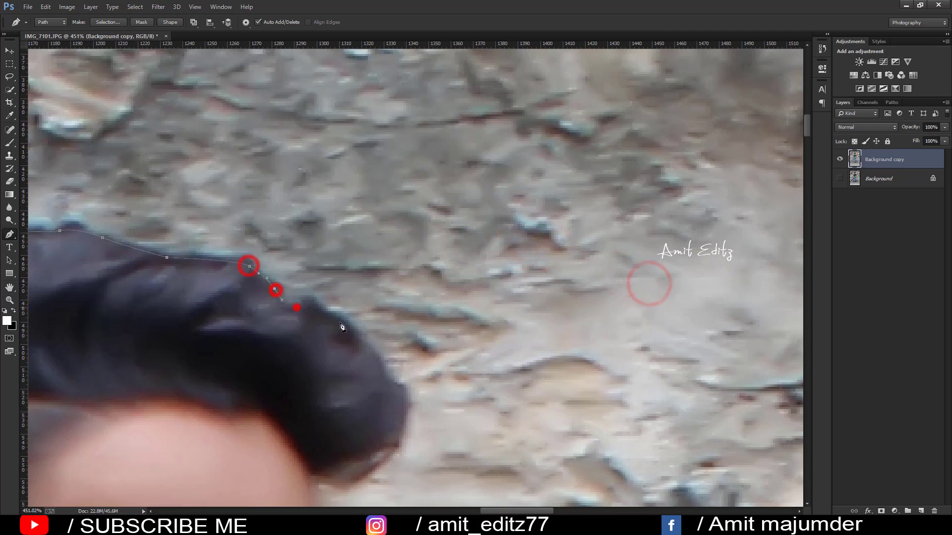
left_click_drag(404, 421, 506, 213)
left_click(541, 151)
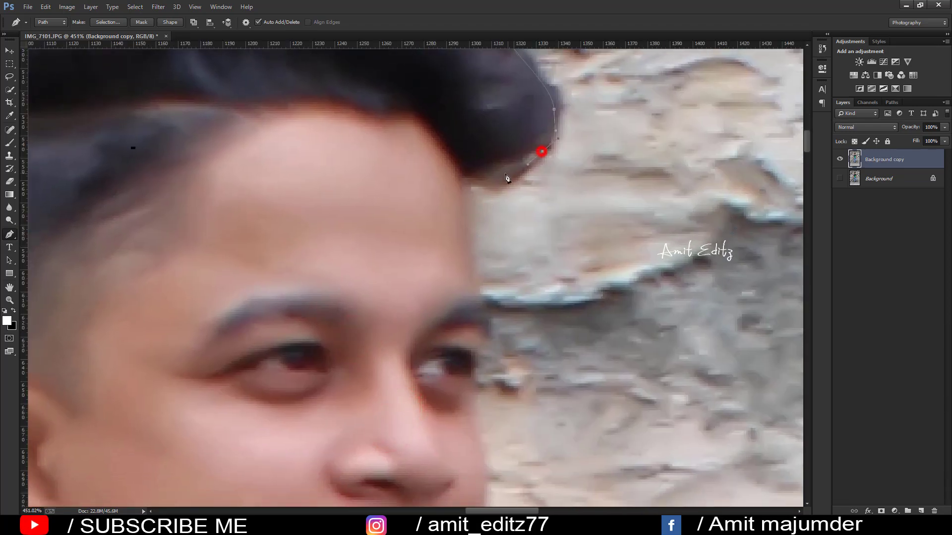
Step: Trace down the cheek and jawline to the shirt collar, redoing a misplaced point
left_click(474, 280)
left_click(491, 319)
left_click(477, 367)
left_click_drag(475, 412, 465, 254)
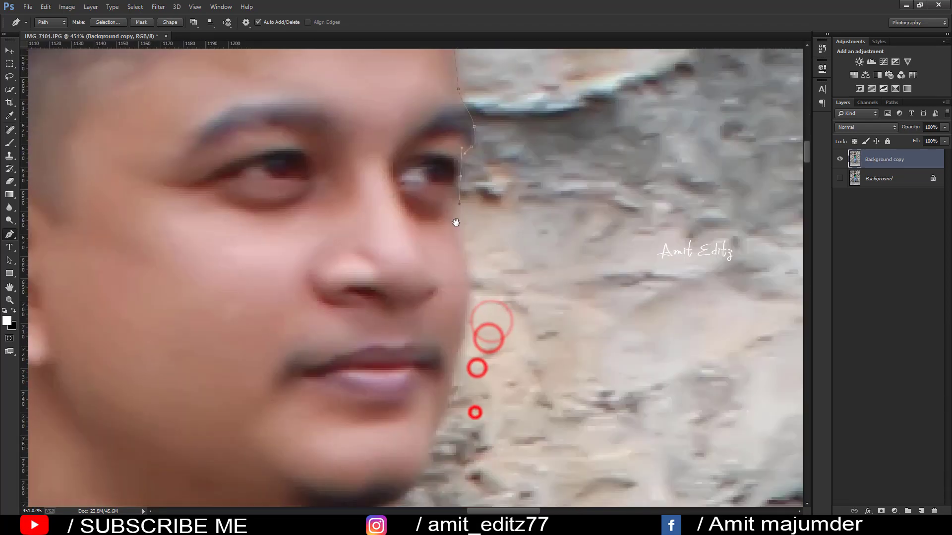
left_click(456, 223)
key("ctrl+alt+z")
left_click(472, 347)
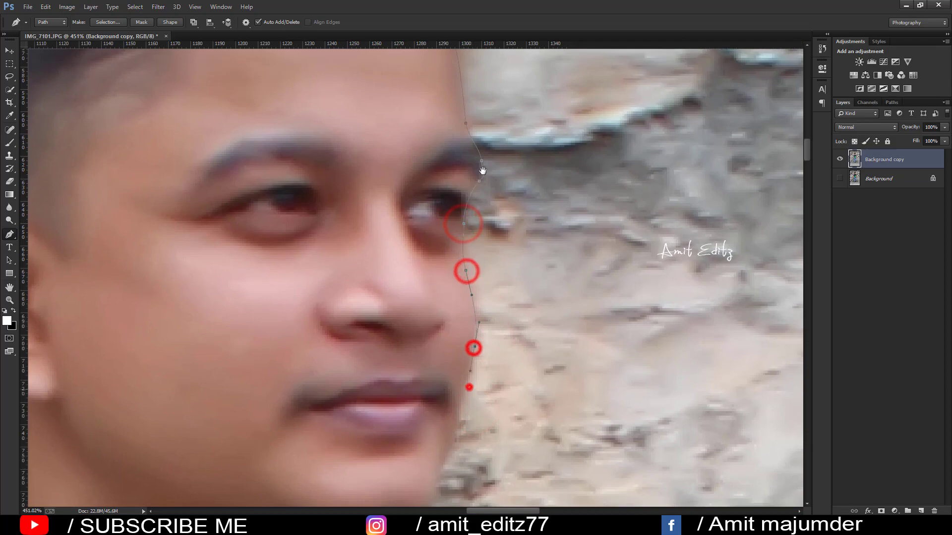
left_click_drag(468, 385, 487, 142)
left_click(478, 168)
left_click(463, 222)
left_click(444, 273)
left_click(413, 298)
left_click(391, 329)
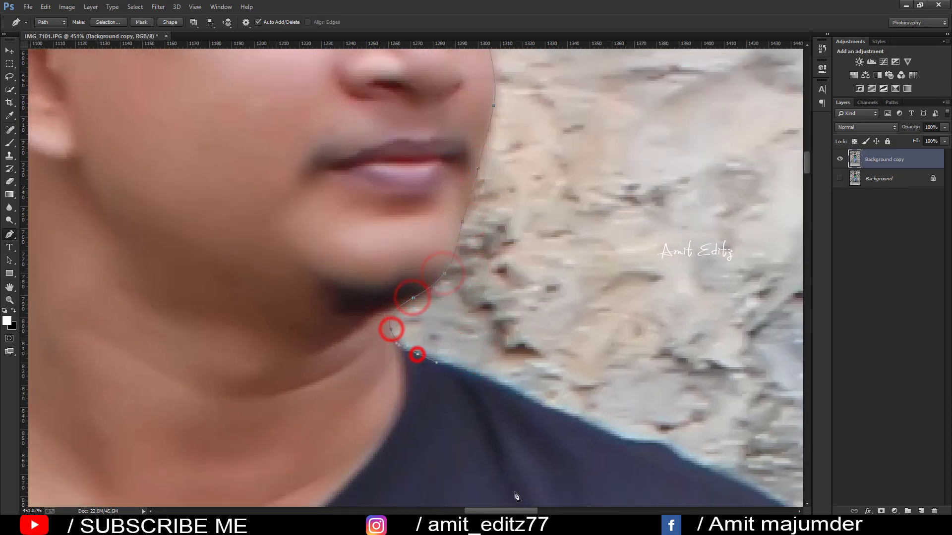
left_click_drag(418, 354, 436, 363)
Step: Follow the shirt's right side and sleeve down the arm to the watch
left_click_drag(698, 471, 323, 272)
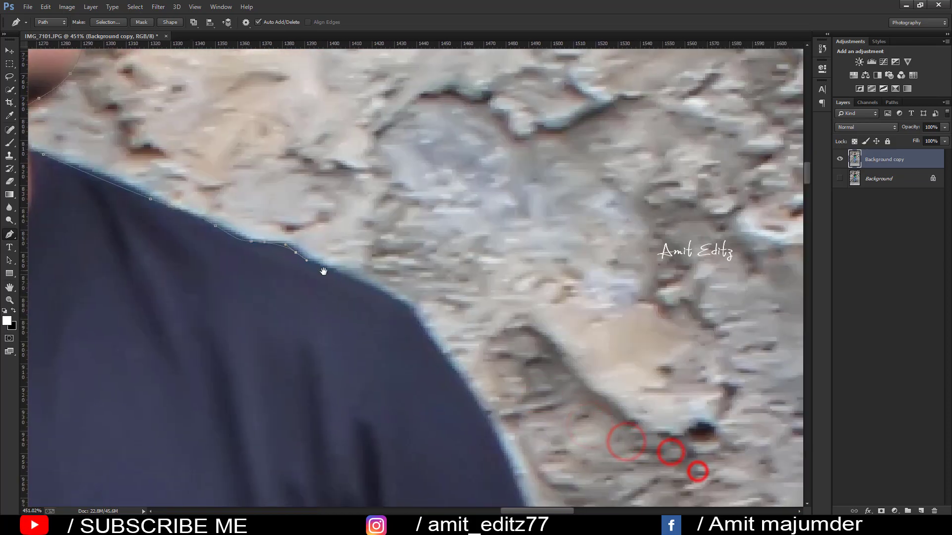
left_click_drag(467, 390, 482, 417)
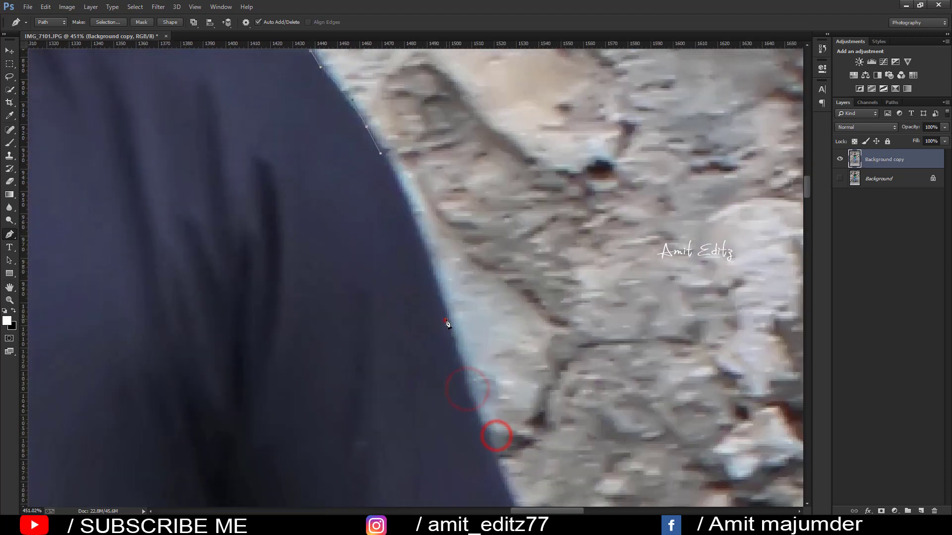
left_click_drag(458, 318, 384, 69)
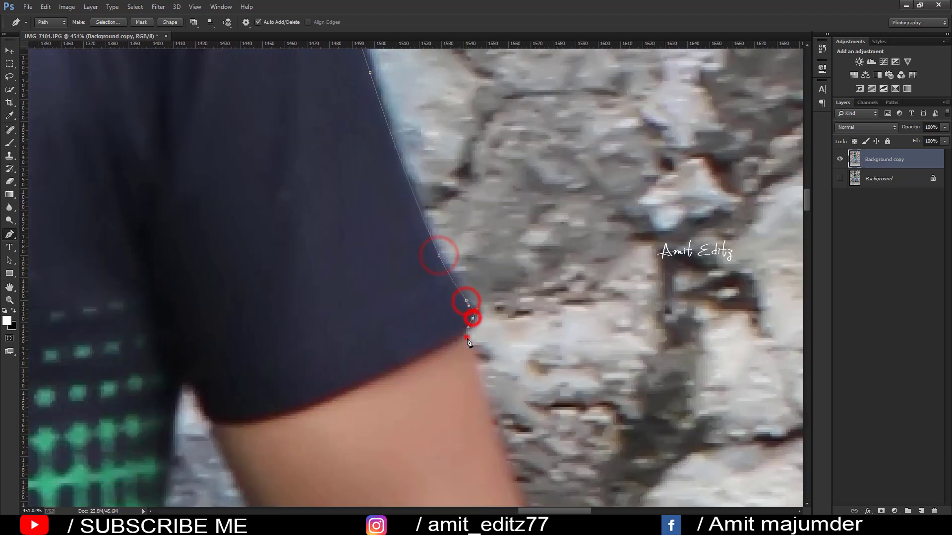
left_click(467, 339)
mouse_move(468, 342)
left_mouse_down()
mouse_move(436, 319)
mouse_move(415, 244)
left_mouse_up()
left_click(440, 240)
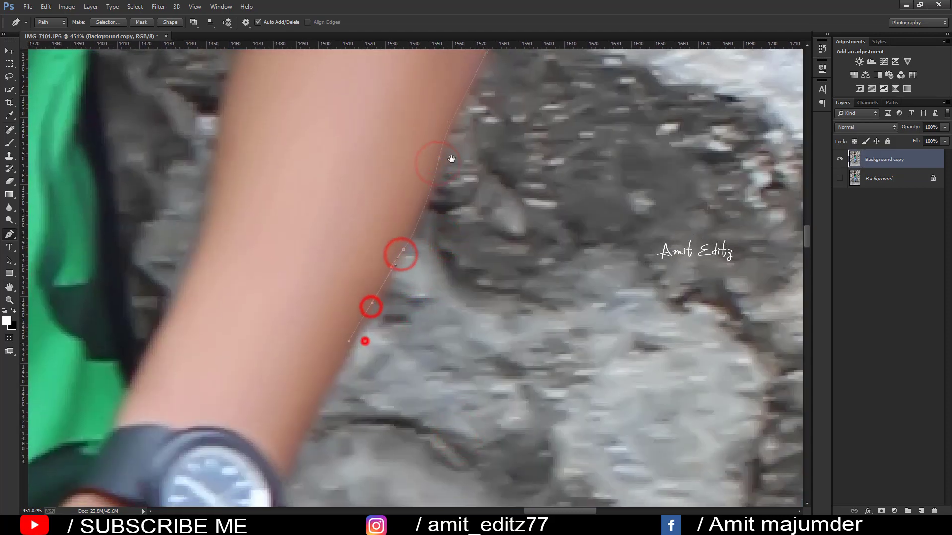
left_click_drag(365, 341, 482, 131)
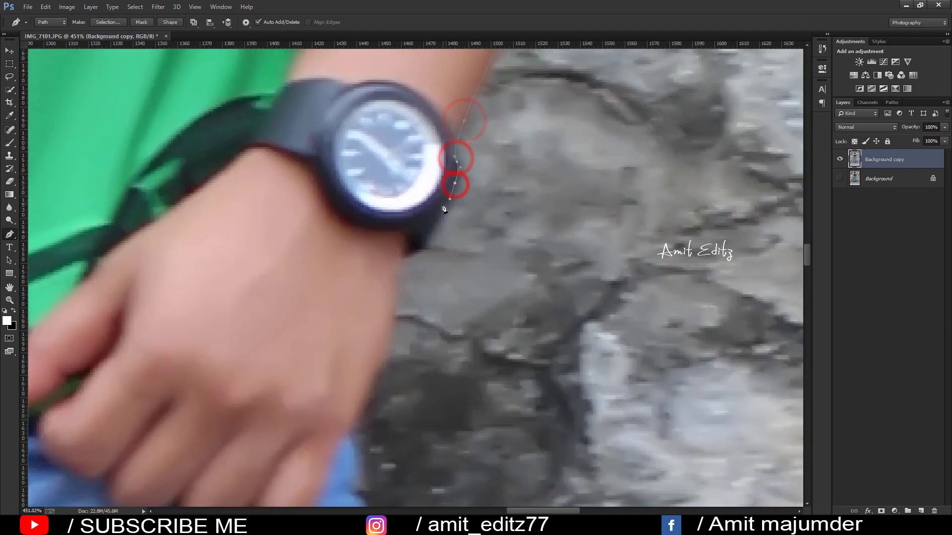
left_click(387, 347)
Step: Trace down the fist and onto the outer jeans edge
left_click_drag(372, 404, 377, 169)
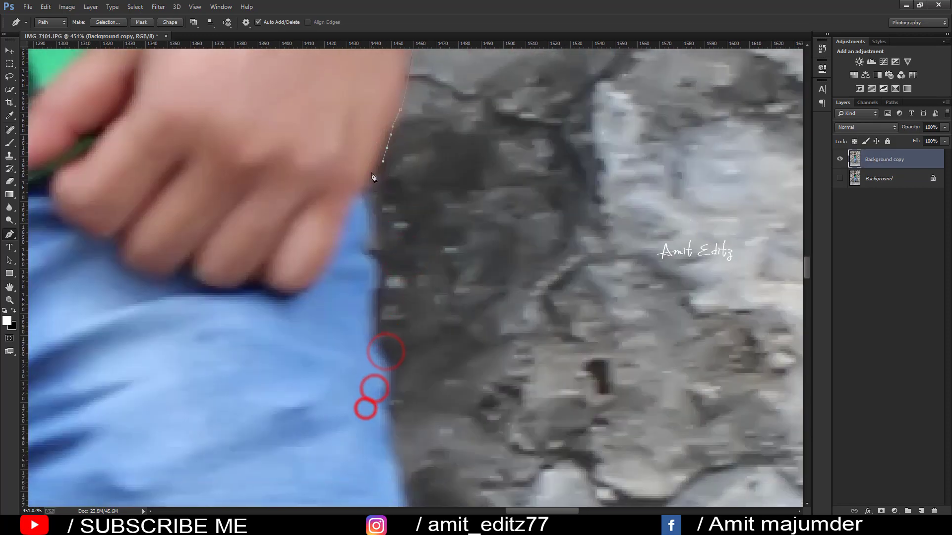
left_click(369, 176)
left_click(364, 200)
left_click(374, 240)
left_click(377, 276)
left_click(390, 387)
left_click_drag(382, 423, 357, 219)
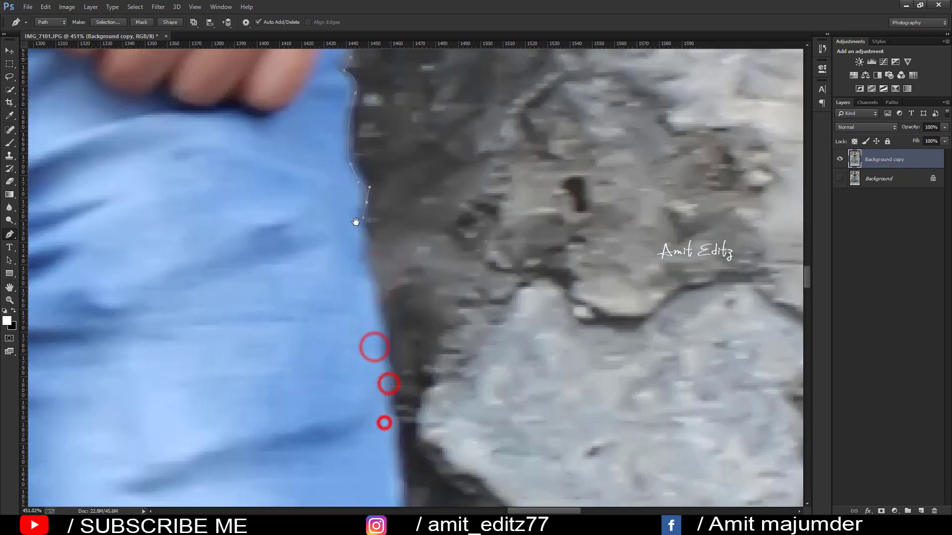
left_click(361, 251)
left_click(371, 274)
left_click(379, 330)
left_click_drag(388, 429, 340, 289)
left_click(340, 289)
Step: Continue the outline down the side of the jeans leg
left_click_drag(336, 363, 333, 139)
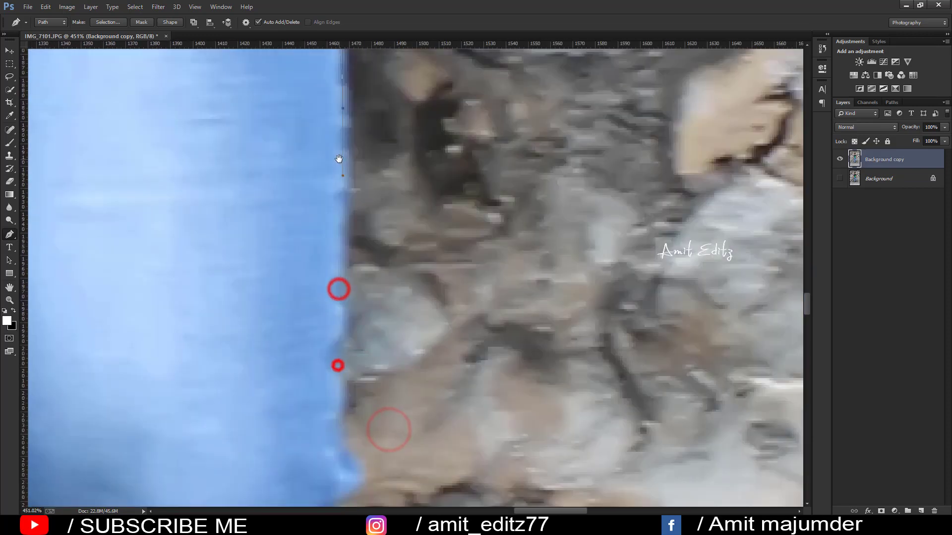
left_click(335, 223)
left_click(337, 259)
left_click(339, 293)
left_click(333, 313)
left_click(339, 397)
left_click(351, 432)
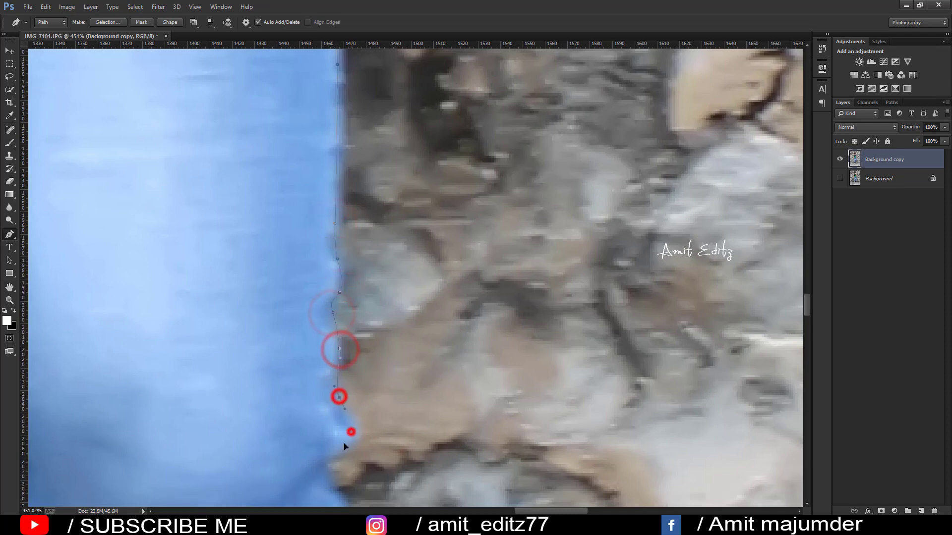
left_click_drag(331, 461, 371, 221)
left_click(375, 327)
left_click_drag(372, 416, 364, 238)
left_click(340, 302)
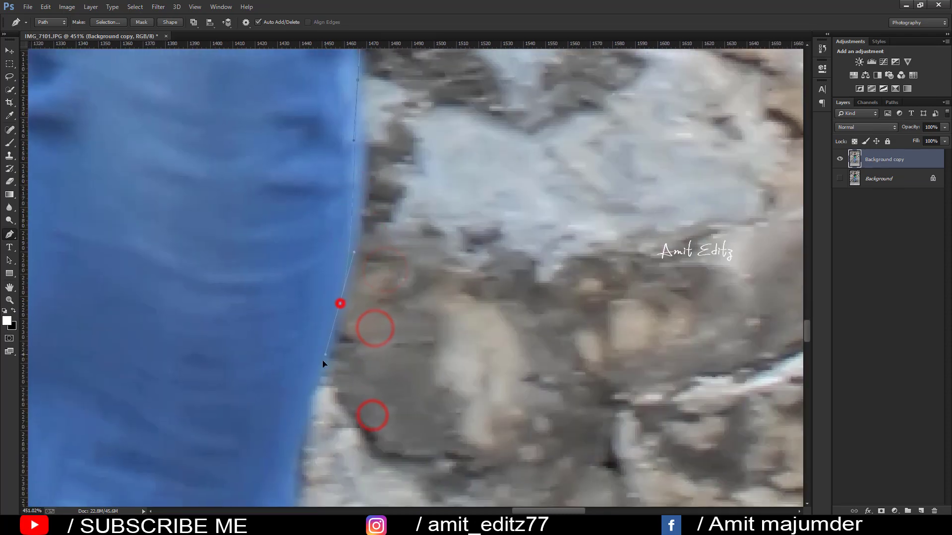
Step: Trace the jeans hem to where the leg meets the shoe
left_click_drag(318, 380, 380, 142)
left_click_drag(348, 325, 334, 243)
left_click_drag(349, 377, 333, 298)
left_click_drag(312, 205, 299, 215)
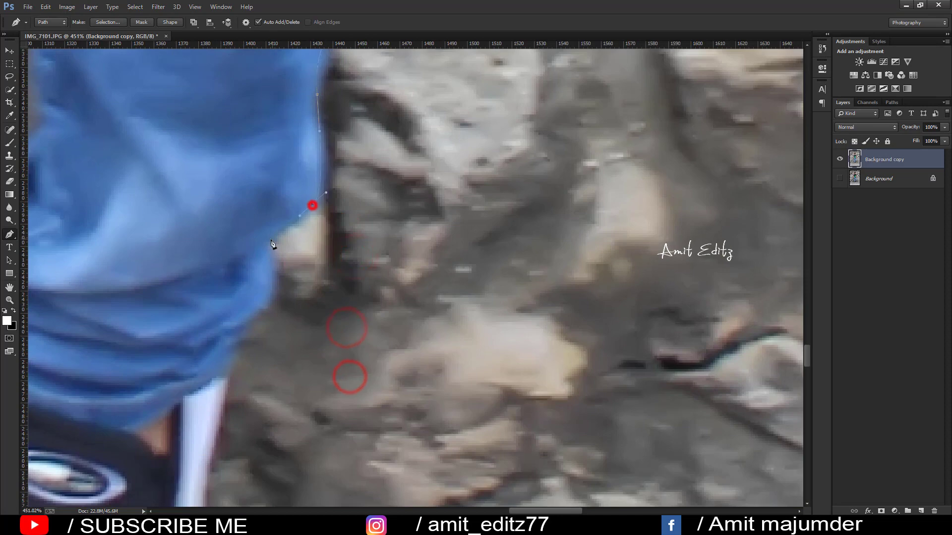
left_click_drag(297, 269, 429, 139)
left_click(382, 191)
left_click(357, 238)
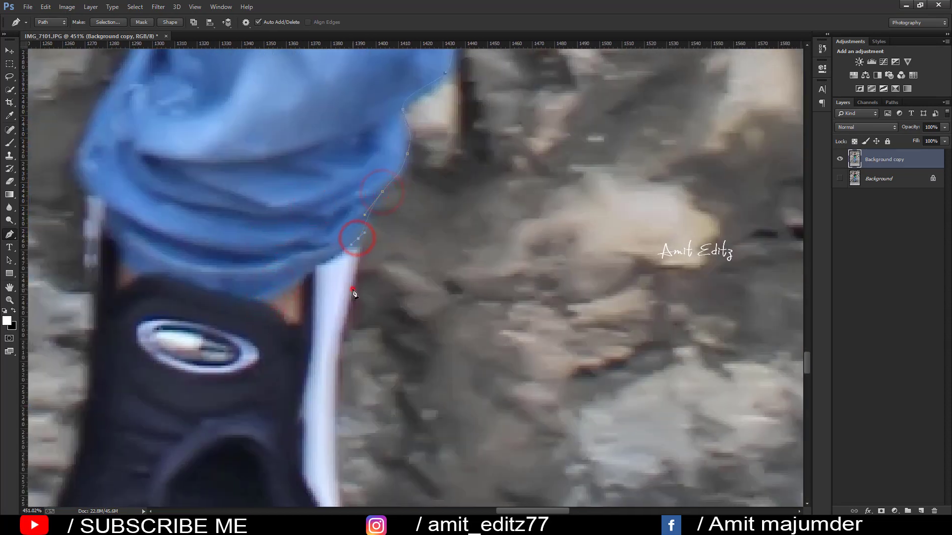
Step: Trace the shoe's white edge and curve along its sole
left_click_drag(342, 372, 340, 194)
mouse_move(329, 270)
left_mouse_down()
mouse_move(329, 319)
mouse_move(311, 100)
left_mouse_up()
mouse_move(301, 290)
left_mouse_down()
mouse_move(283, 328)
mouse_move(505, 209)
left_mouse_up()
left_click(429, 272)
left_click_drag(345, 285, 256, 283)
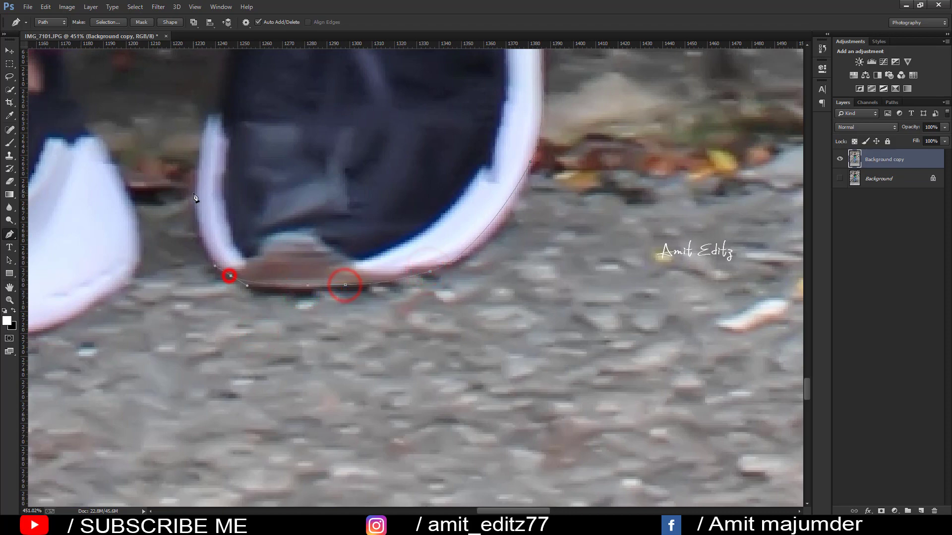
Step: Trace back up the inner jeans leg toward the crotch
left_click_drag(203, 118, 212, 307)
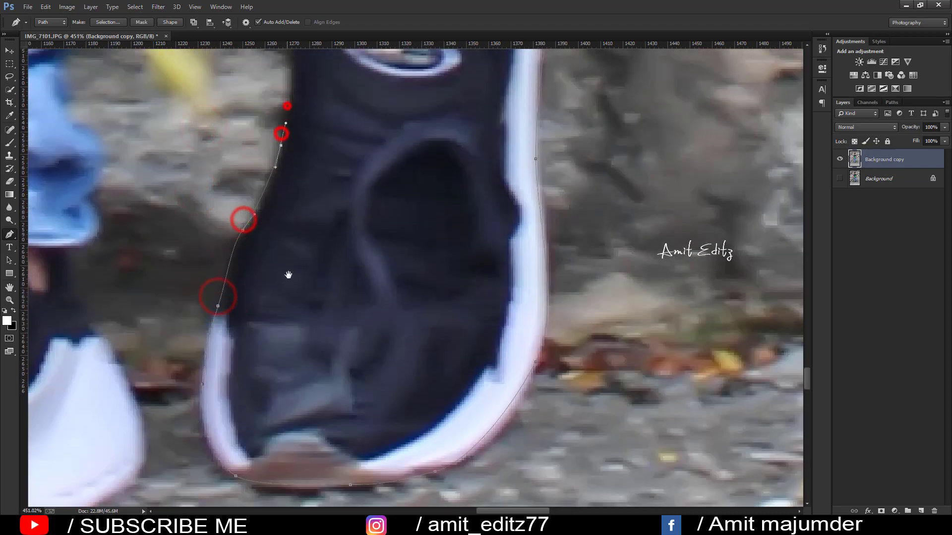
left_click_drag(281, 133, 300, 244)
left_click_drag(286, 73, 305, 266)
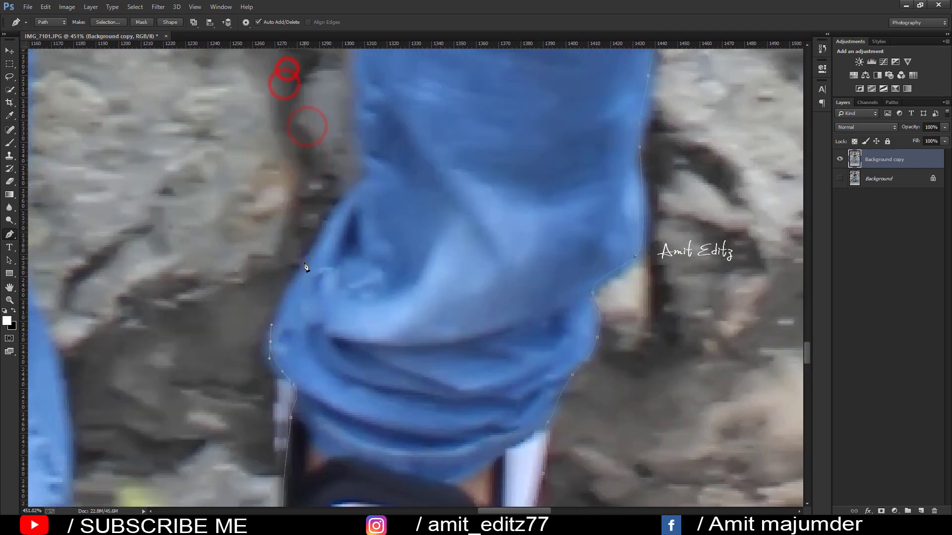
left_click_drag(357, 101, 357, 303)
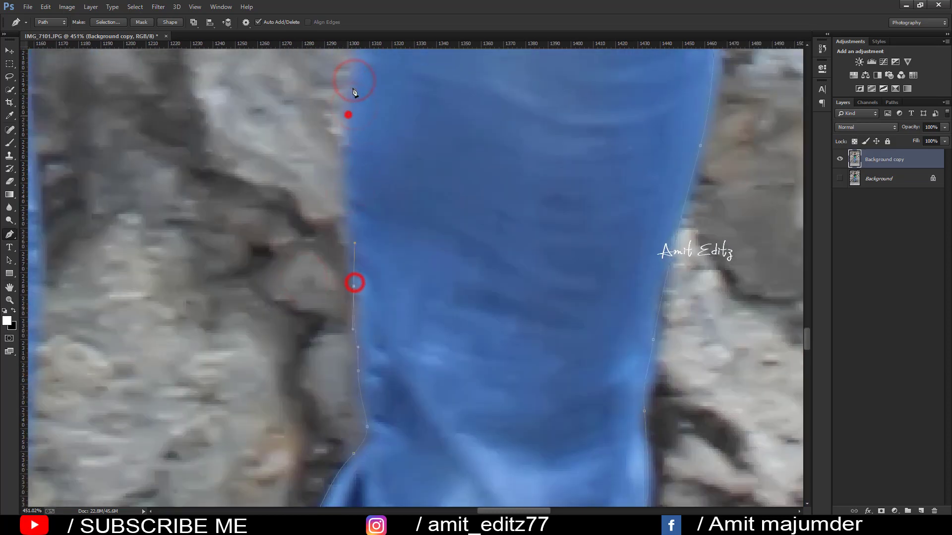
left_click_drag(355, 90, 353, 340)
left_click(358, 307)
left_click(367, 239)
left_click(374, 157)
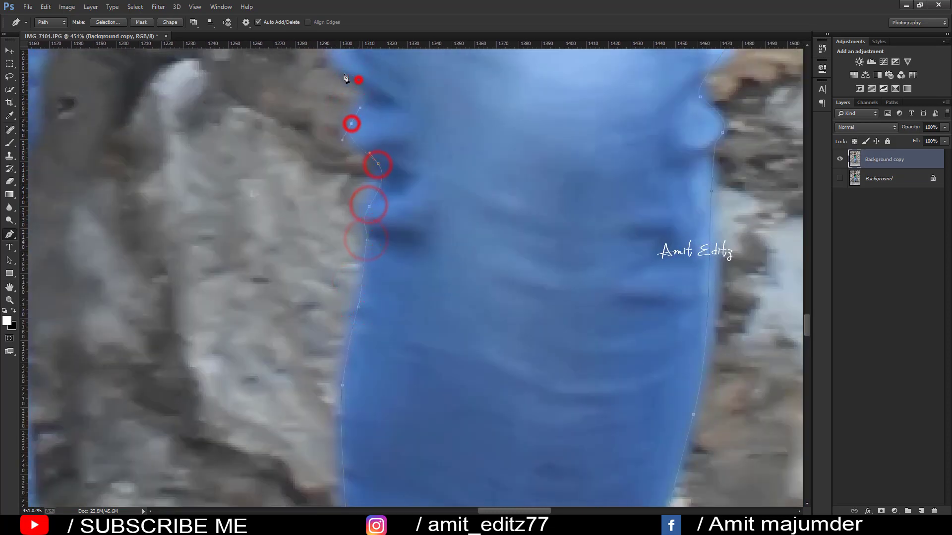
left_click_drag(352, 81, 399, 313)
left_click(388, 280)
left_click_drag(370, 125, 348, 416)
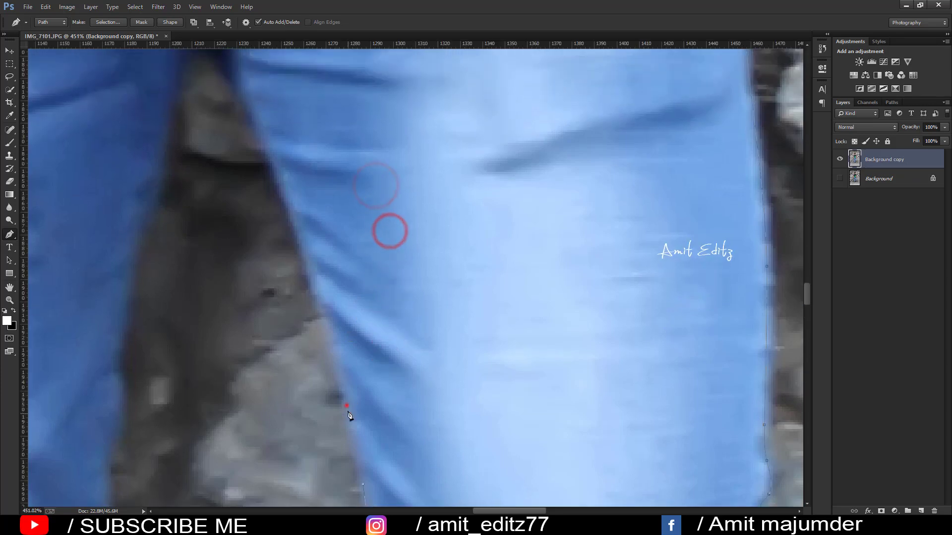
left_click(325, 309)
left_click(272, 160)
Step: Trace through the gap between the legs and down the other inner leg
left_click_drag(267, 141, 310, 283)
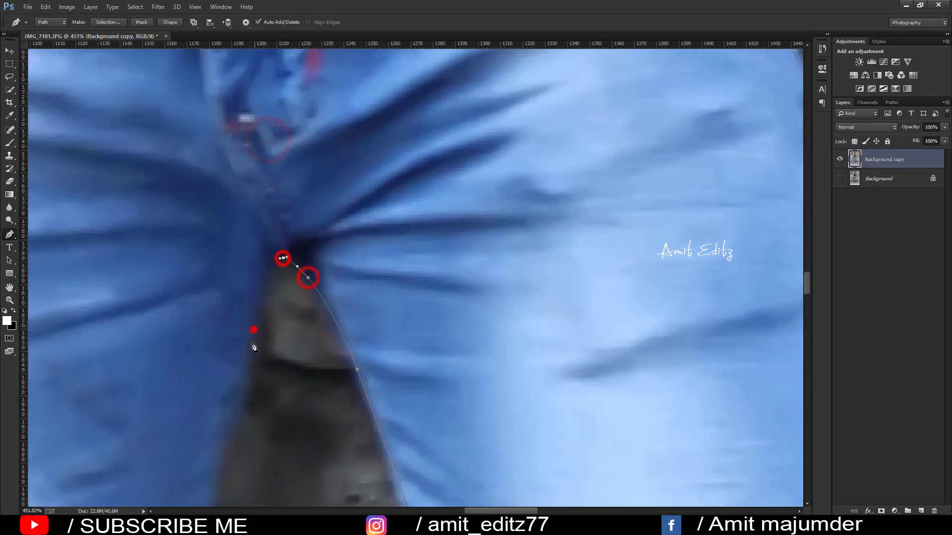
left_click_drag(219, 387, 282, 277)
left_click_drag(268, 465, 282, 240)
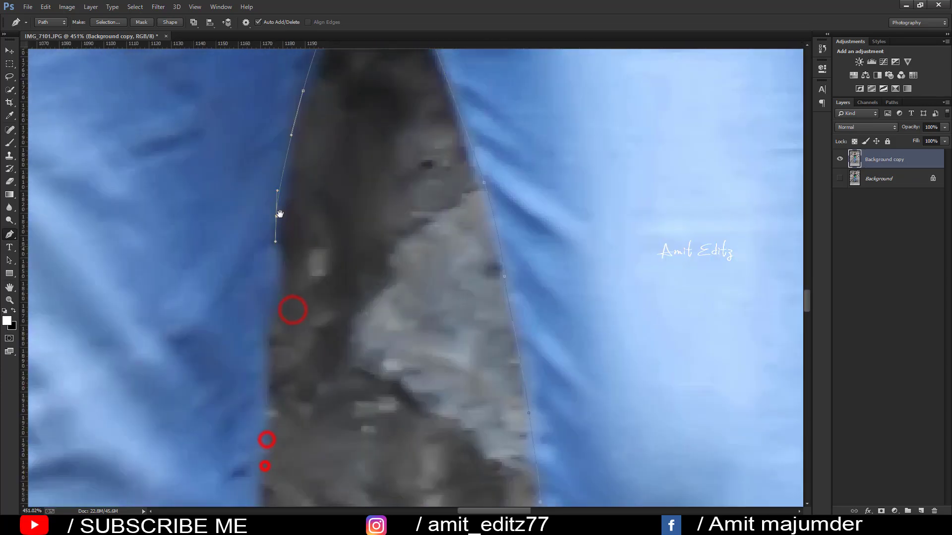
left_click_drag(270, 378, 283, 244)
left_click_drag(321, 170, 303, 255)
left_click(308, 138)
left_click(306, 182)
left_click(307, 225)
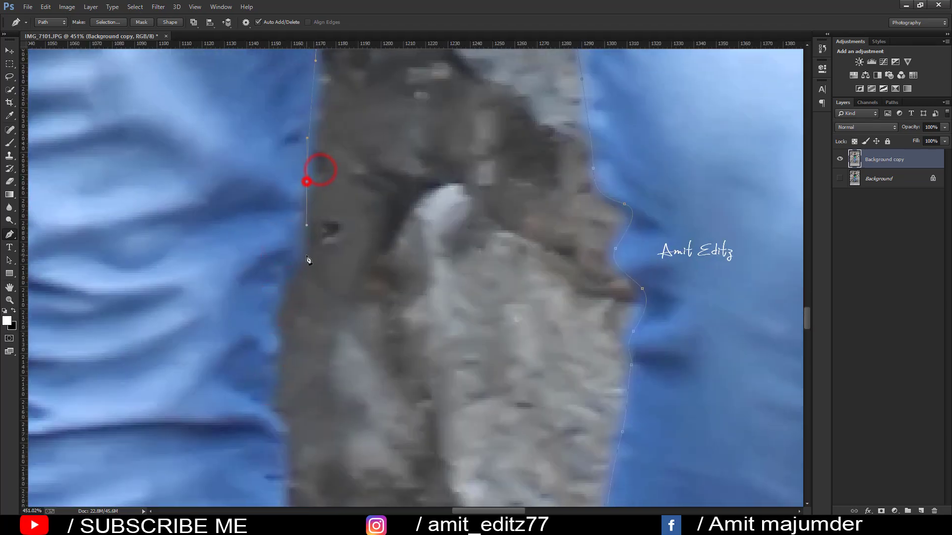
Step: Place points along the edge of the remaining shoe
left_click_drag(285, 441, 307, 302)
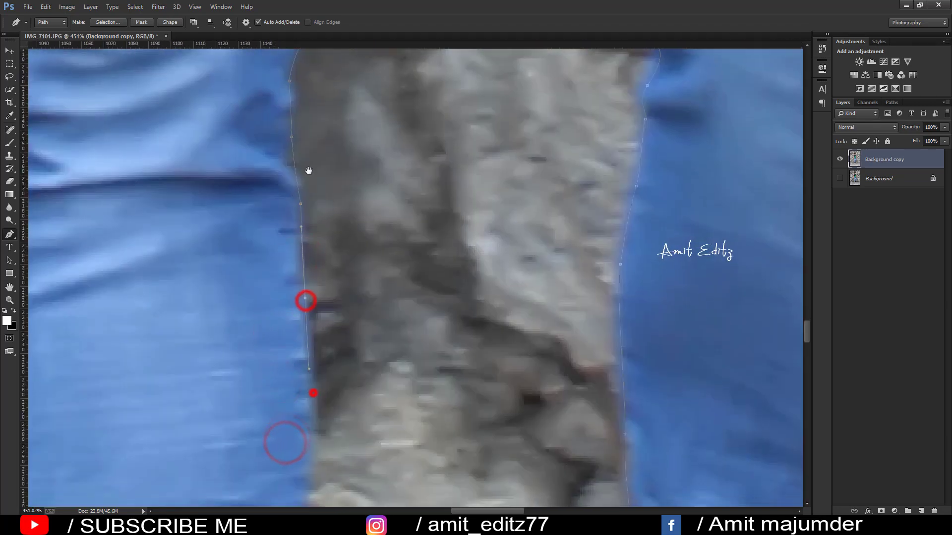
left_click_drag(313, 393, 297, 289)
left_click_drag(231, 293, 291, 251)
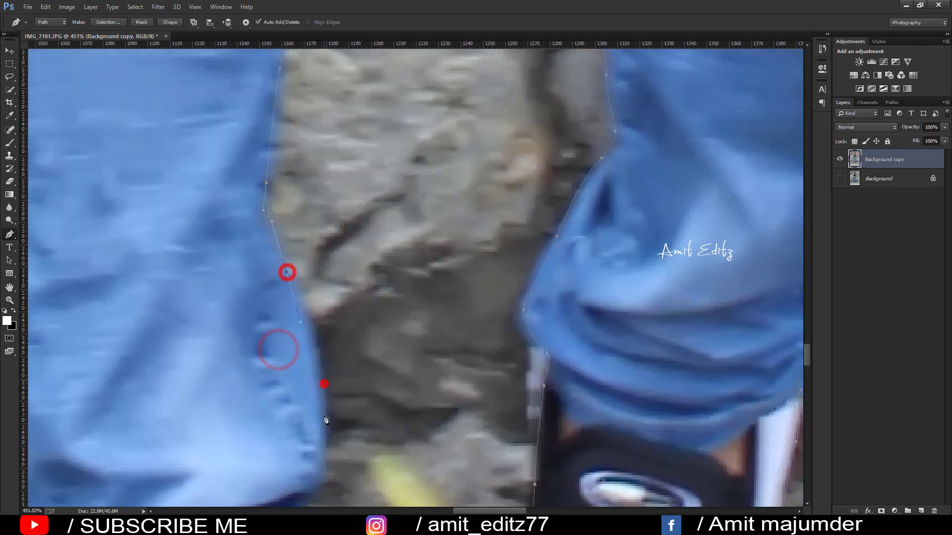
left_click_drag(324, 419, 328, 228)
scroll(337, 342, "down", 5)
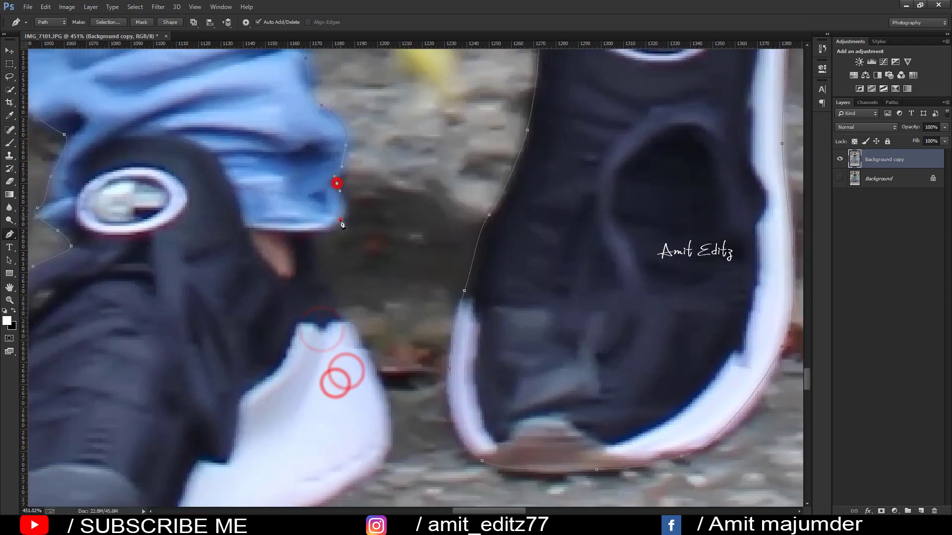
left_click(336, 183)
left_click(339, 219)
left_click(312, 233)
left_click(328, 293)
left_click(349, 327)
Step: Trace the outline along the shoe sole, adding curved points
left_click_drag(387, 445, 517, 277)
left_click(519, 278)
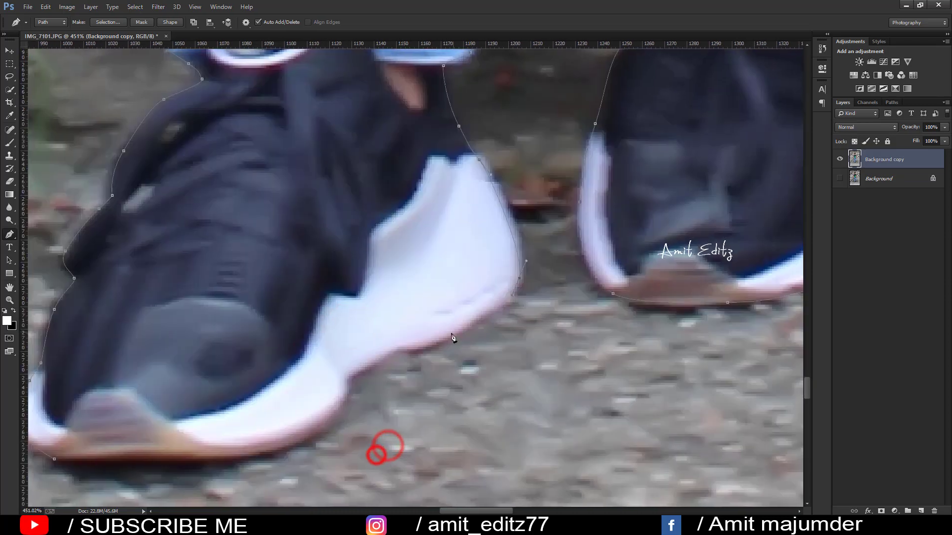
left_click(445, 336)
left_click(376, 358)
left_click(345, 379)
left_click_drag(284, 450, 312, 443)
left_click_drag(147, 467, 394, 427)
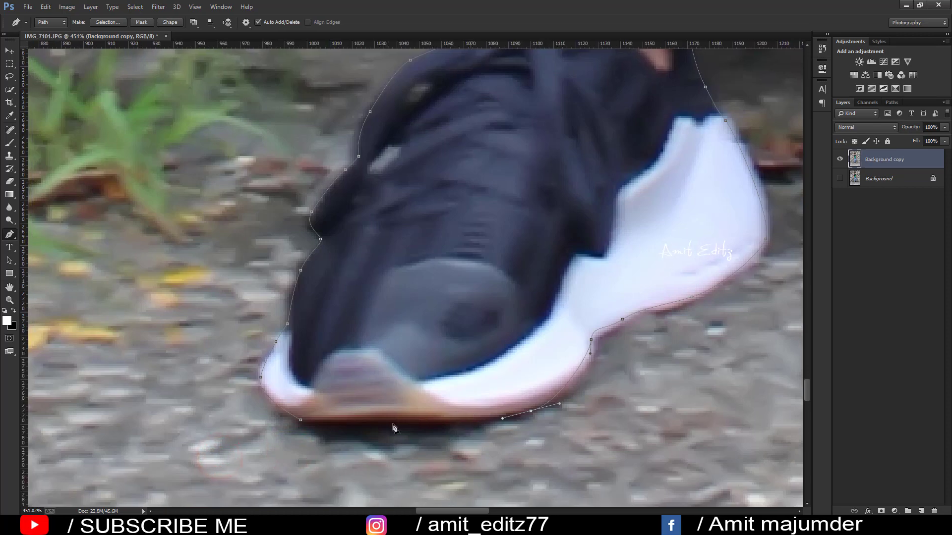
Step: Turn the traced path into a selection and copy the man onto a new Layer 1
right_click(337, 312)
left_click(368, 315)
key("Return")
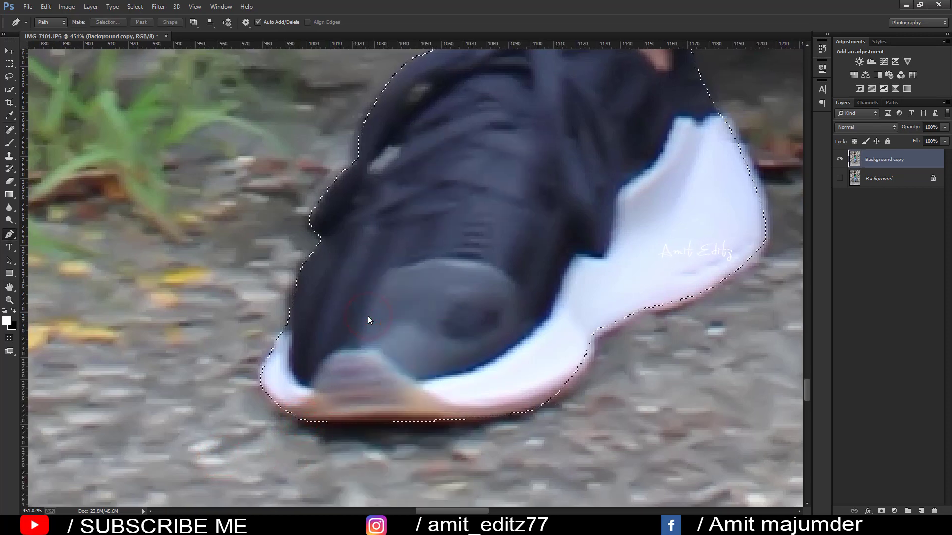
key("ctrl+j")
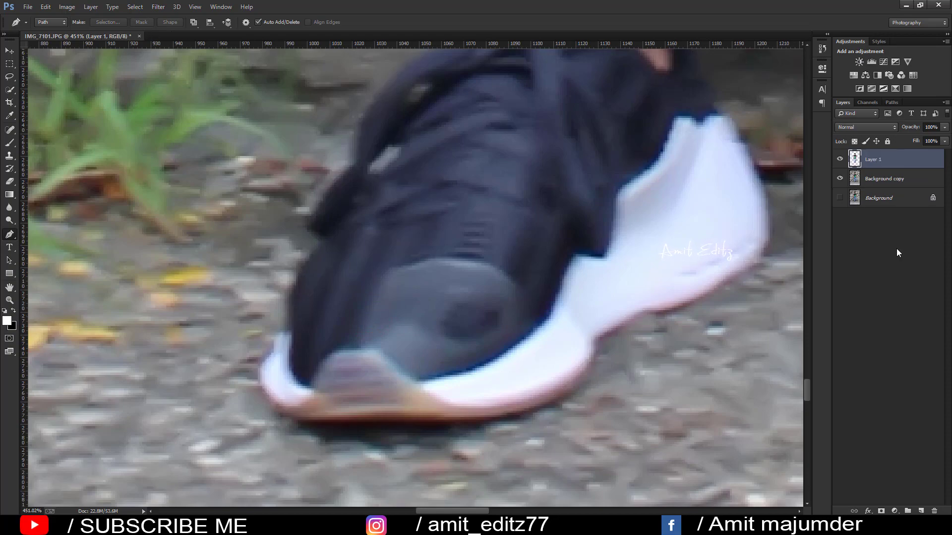
Step: Hide the Background copy layer so the man shows over transparency
left_click(839, 179)
scroll(570, 225, "down", 5)
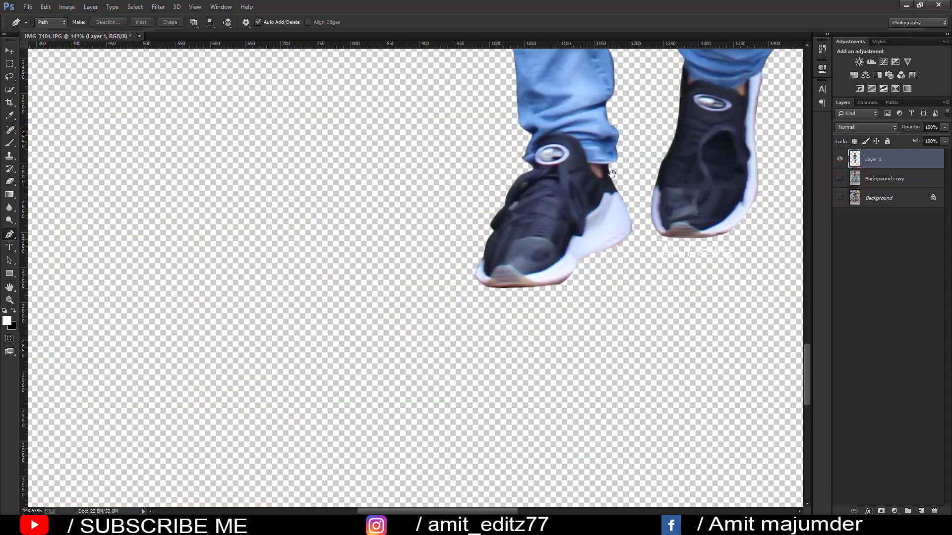
scroll(493, 231, "down", 1)
scroll(499, 229, "down", 3)
scroll(499, 229, "down", 2)
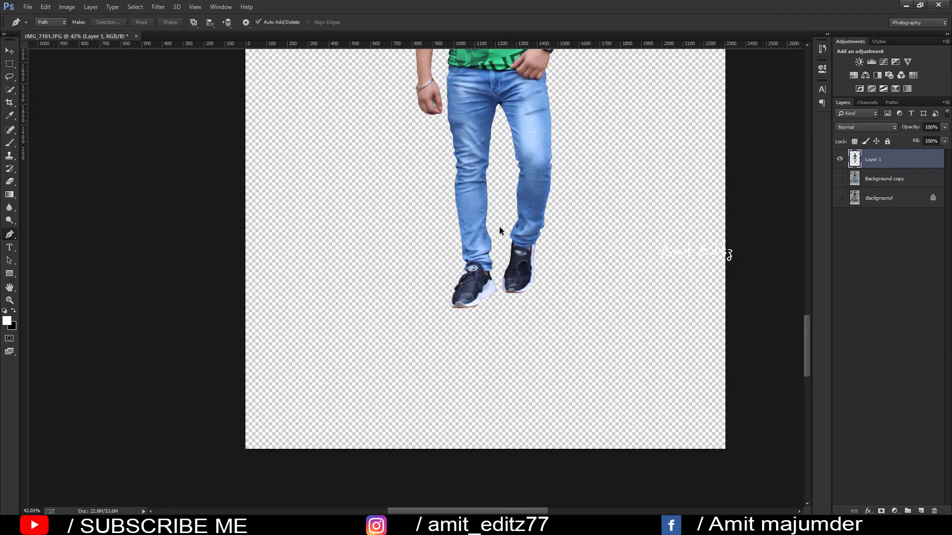
scroll(499, 230, "down", 2)
scroll(499, 227, "up", 1)
scroll(426, 247, "up", 4)
scroll(455, 234, "up", 2)
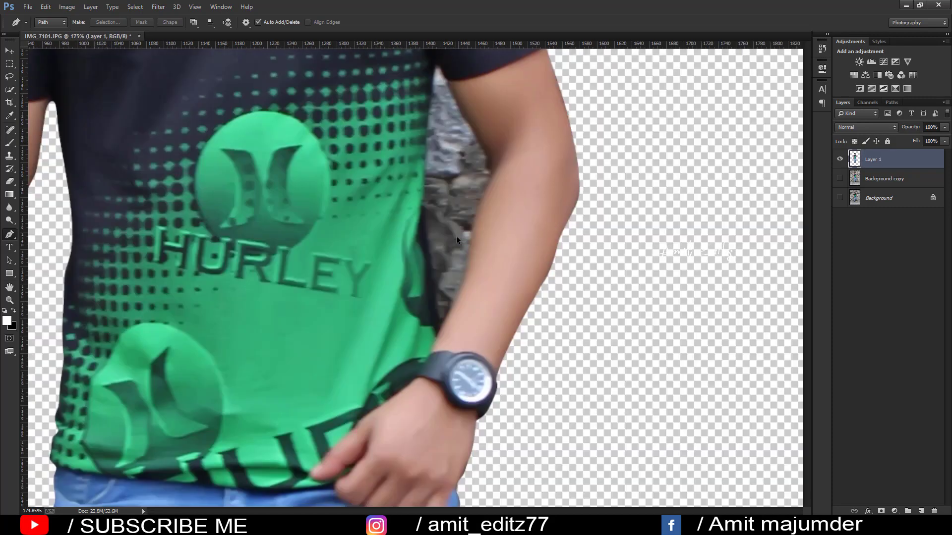
scroll(456, 236, "up", 2)
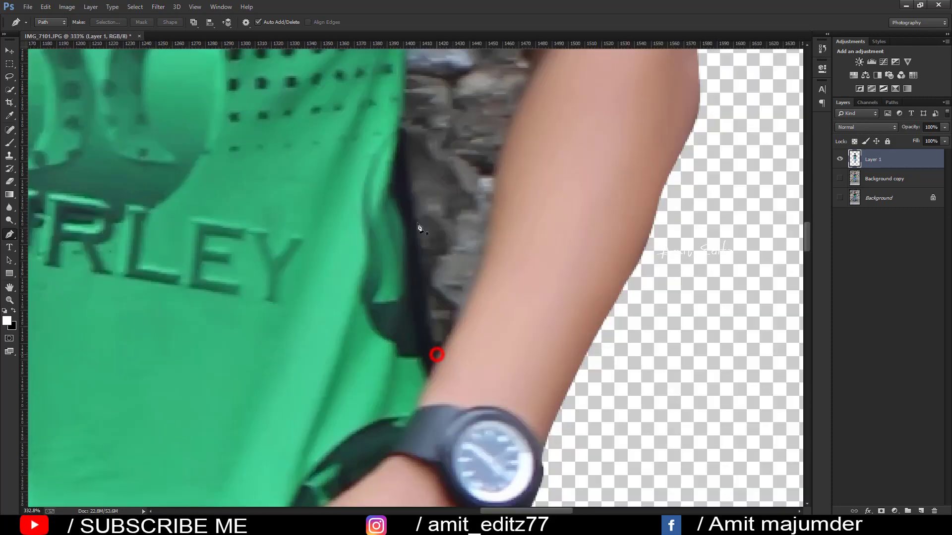
Step: Pen-trace the stone gap between the man's sleeve and inner arm
left_click_drag(404, 128, 374, 286)
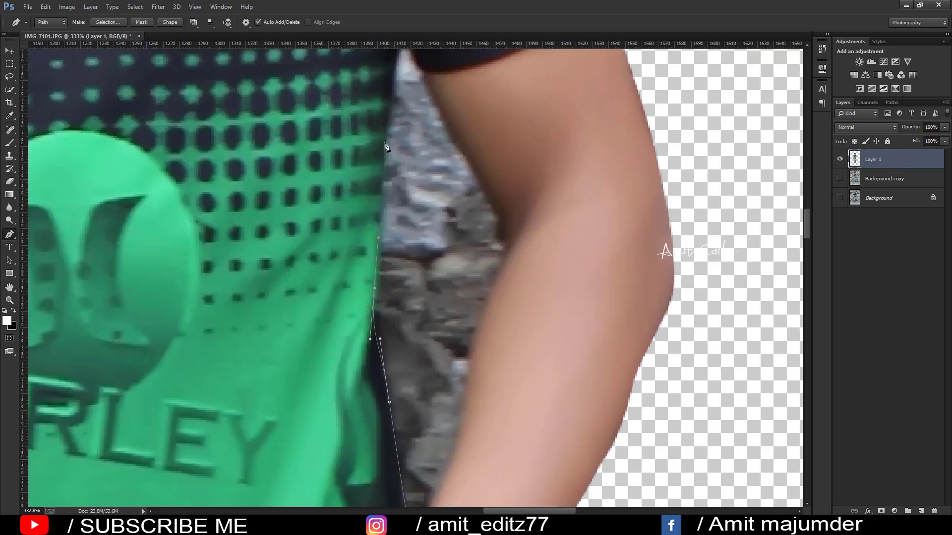
left_click_drag(390, 93, 373, 274)
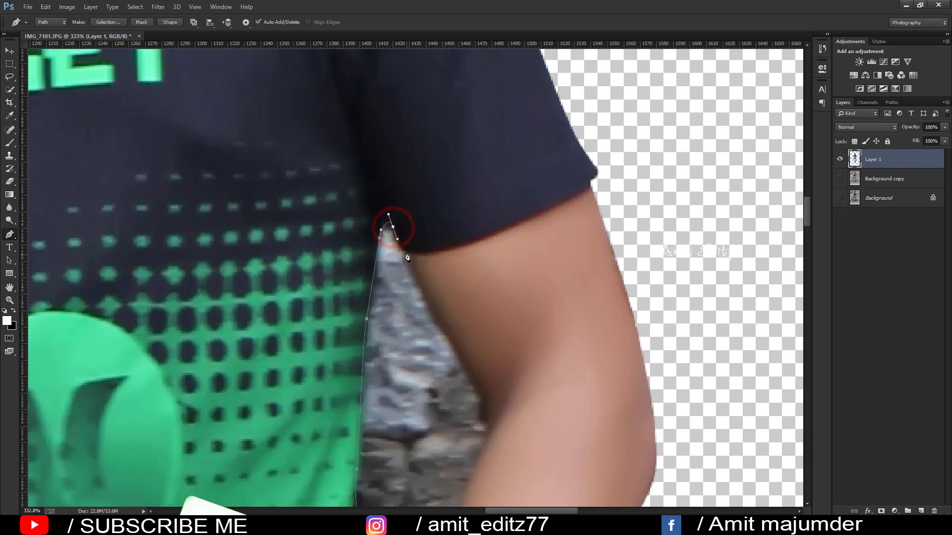
left_click(404, 252)
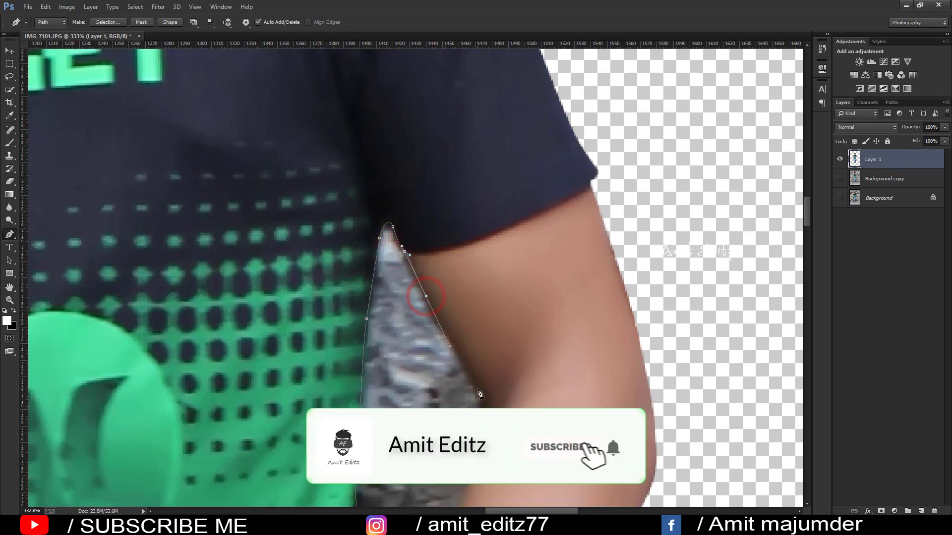
left_click(480, 391)
left_click(488, 419)
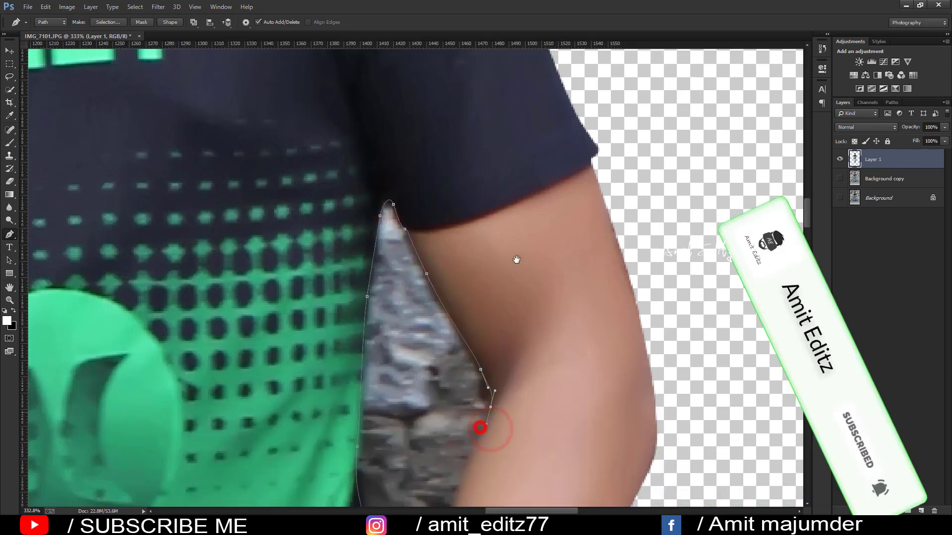
scroll(516, 258, "down", 10)
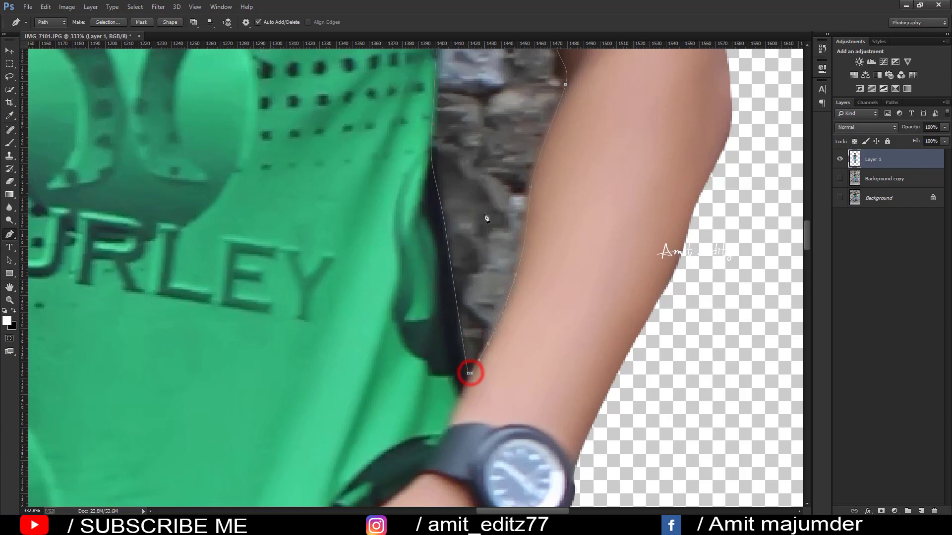
Step: Convert the gap outline to a selection and delete the stone wall inside it
right_click(479, 150)
left_click(513, 195)
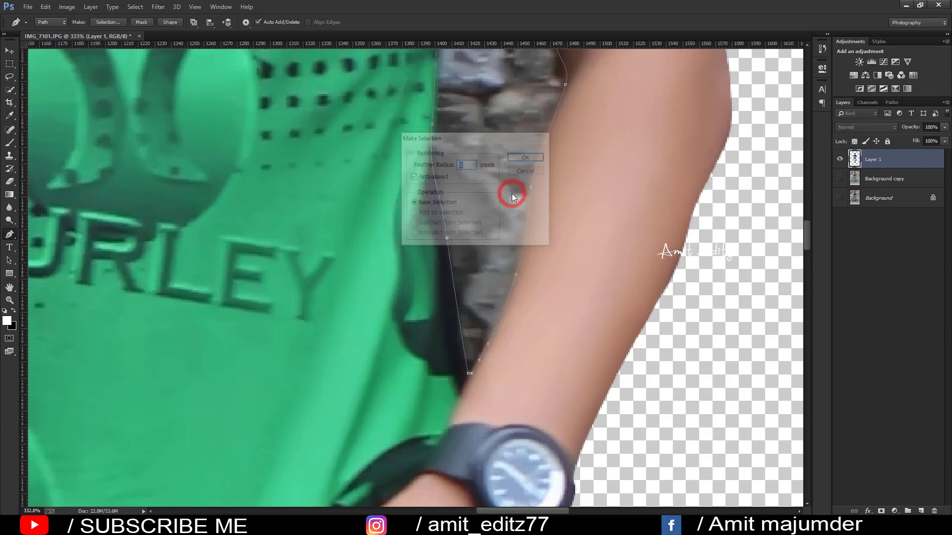
key("Return")
key("Delete")
scroll(474, 250, "down", 3)
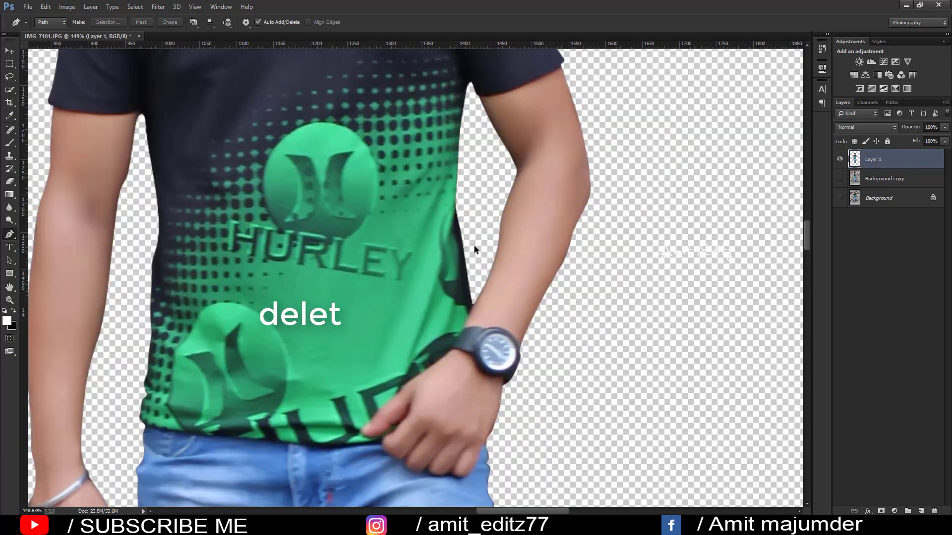
scroll(474, 251, "down", 3)
scroll(475, 250, "down", 2)
scroll(475, 251, "down", 1)
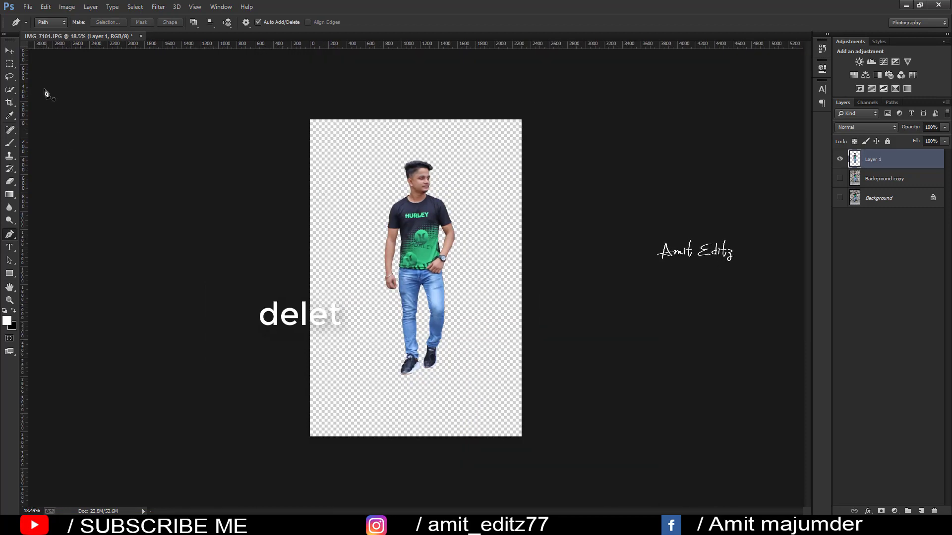
Step: Move the cut-out man slightly lower on the canvas
left_click(6, 53)
left_click_drag(418, 303, 408, 341)
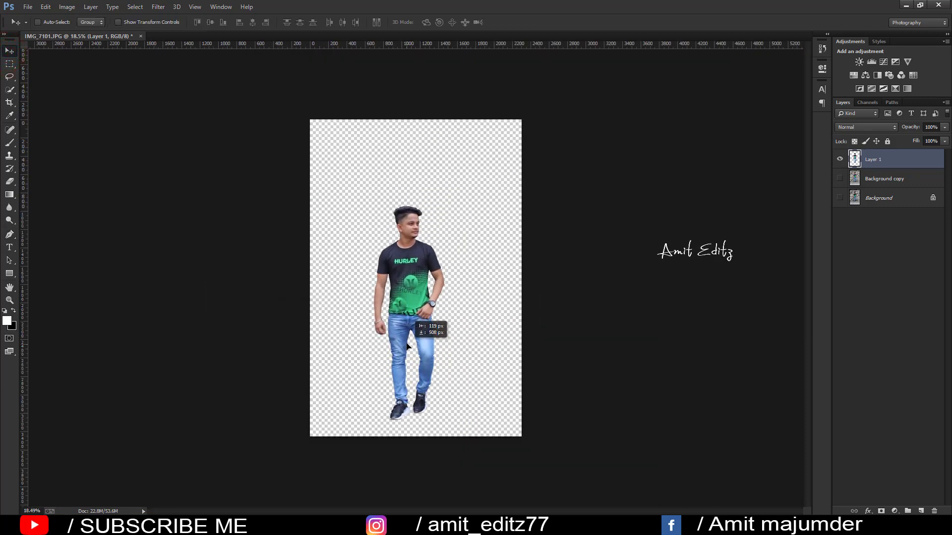
left_click_drag(408, 341, 407, 347)
Step: Open the yellow car photo and drag it into the man's document as Layer 2
left_click(23, 7)
left_click(35, 26)
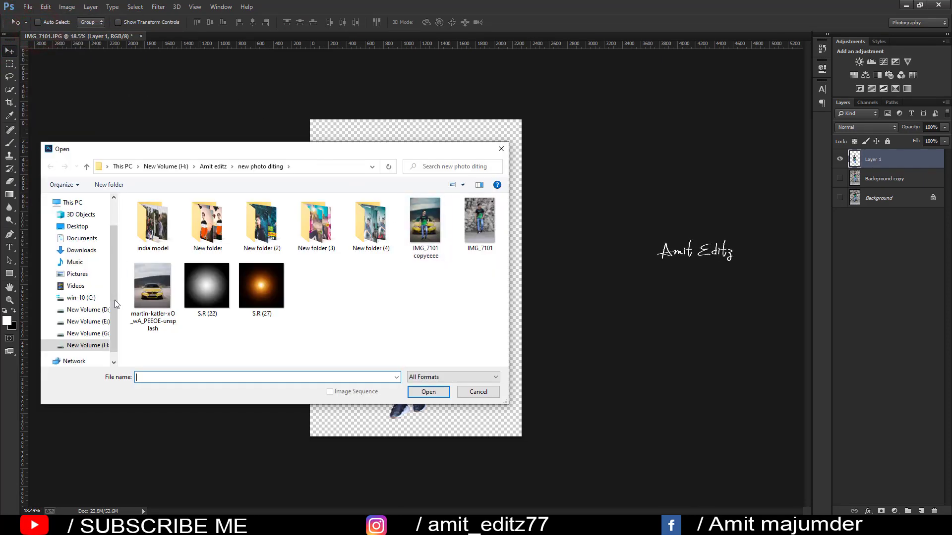
left_click(152, 290)
left_click(420, 391)
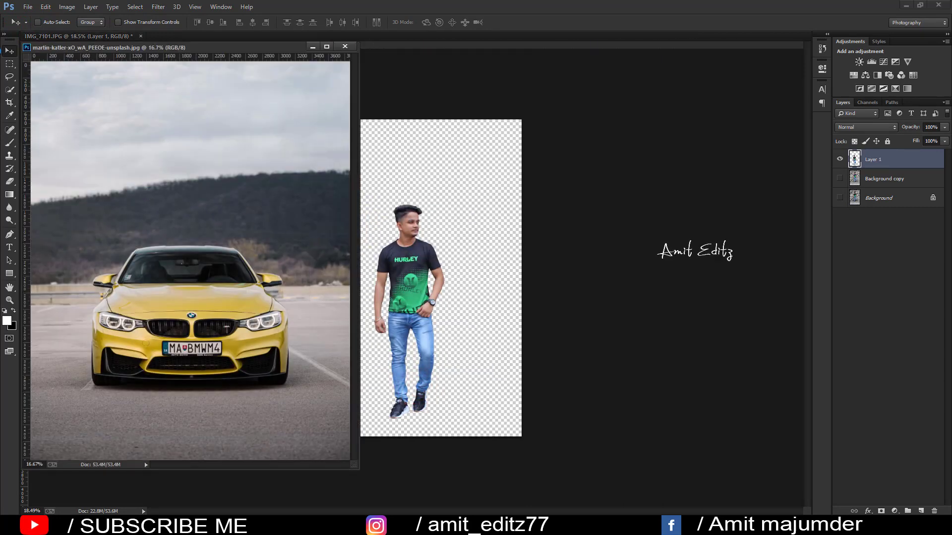
left_click_drag(181, 231, 450, 230)
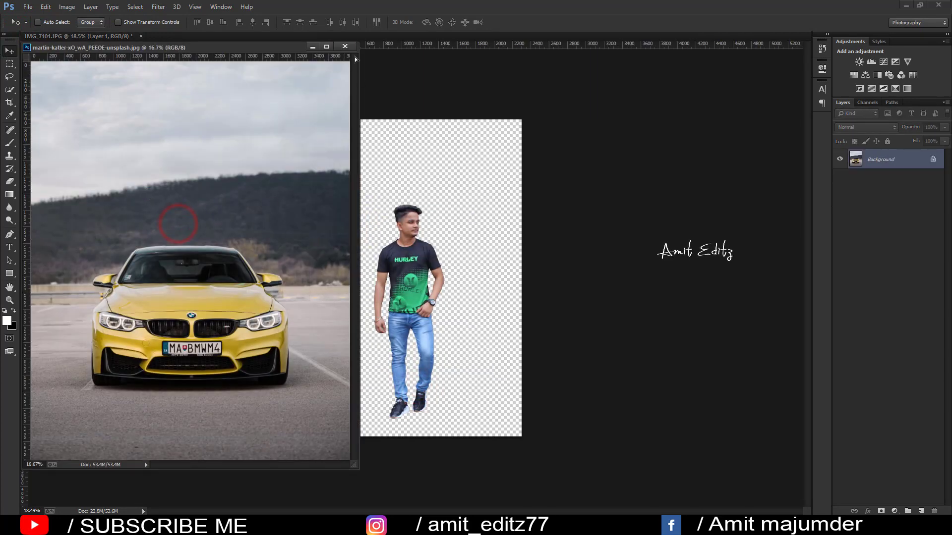
left_click(346, 46)
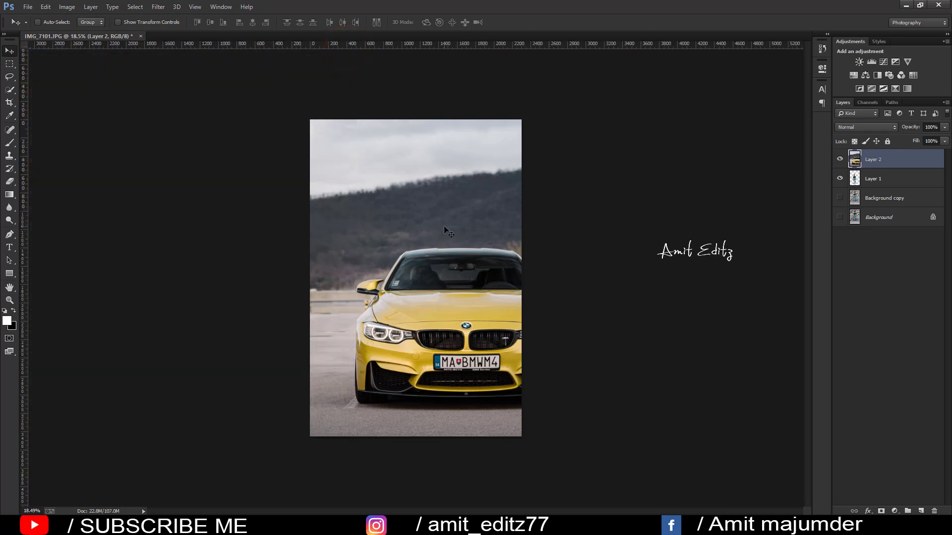
Step: Place the car layer beneath the man, scaled to about three quarters and shifted down
left_click_drag(463, 272, 424, 240)
left_click_drag(887, 159, 887, 184)
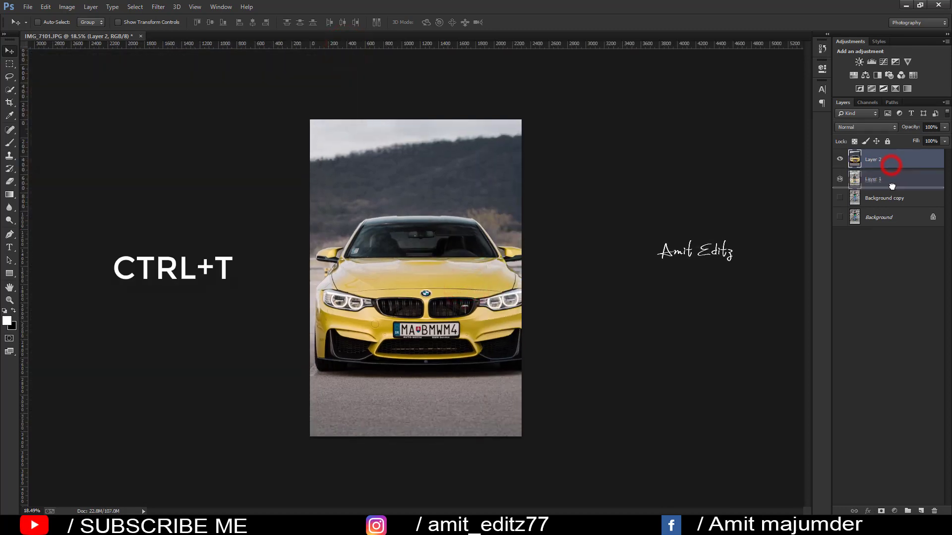
key("ctrl+t")
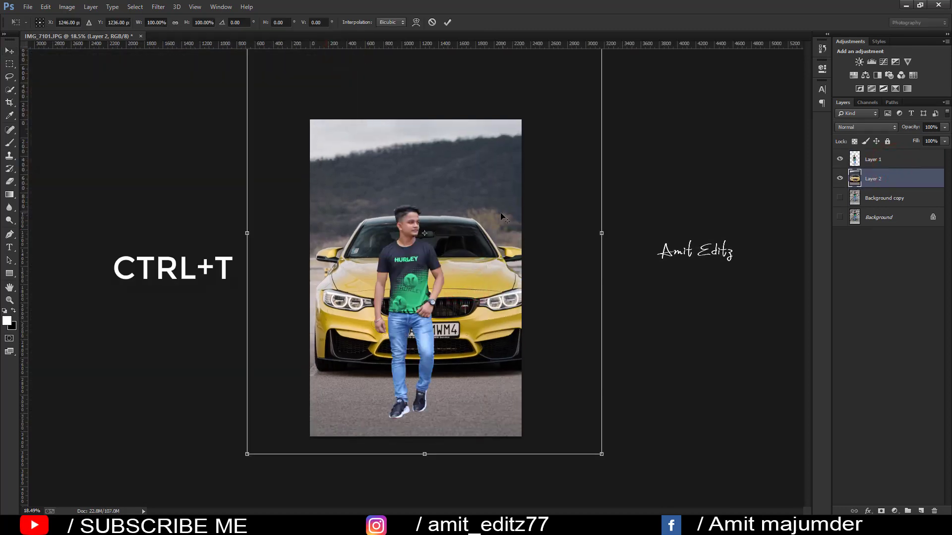
scroll(501, 213, "down", 2)
left_click_drag(531, 113, 506, 145)
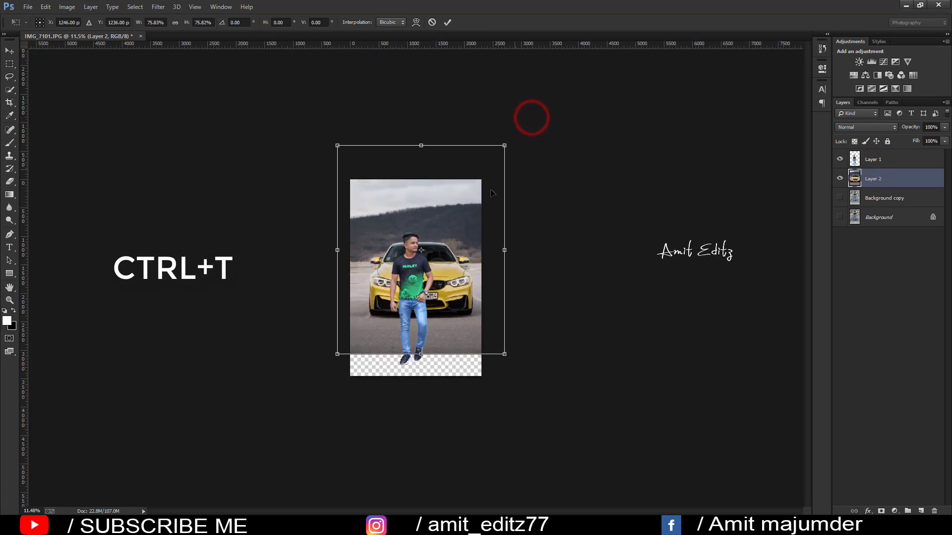
left_click_drag(490, 196, 490, 223)
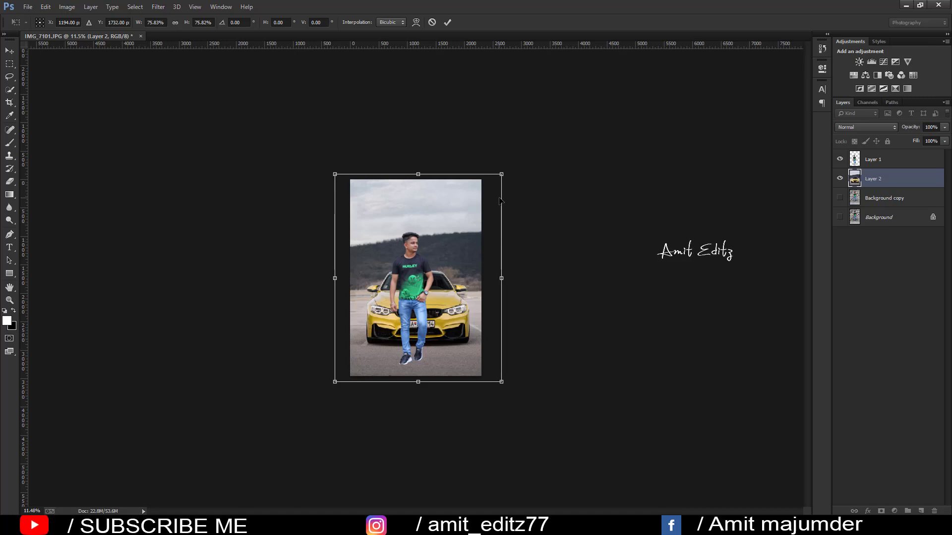
double_click(493, 202)
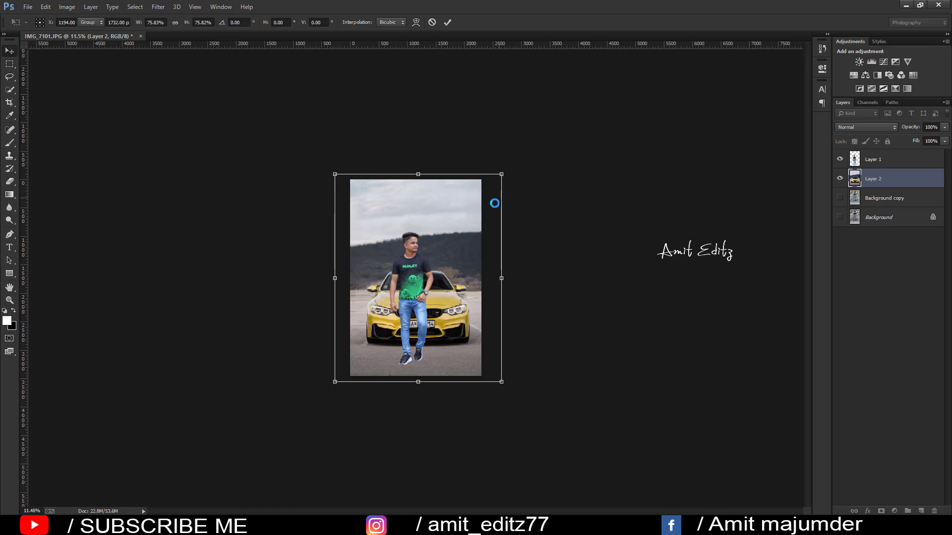
Step: Fit the image on screen and nudge the man's layer right and down
key("ctrl+0")
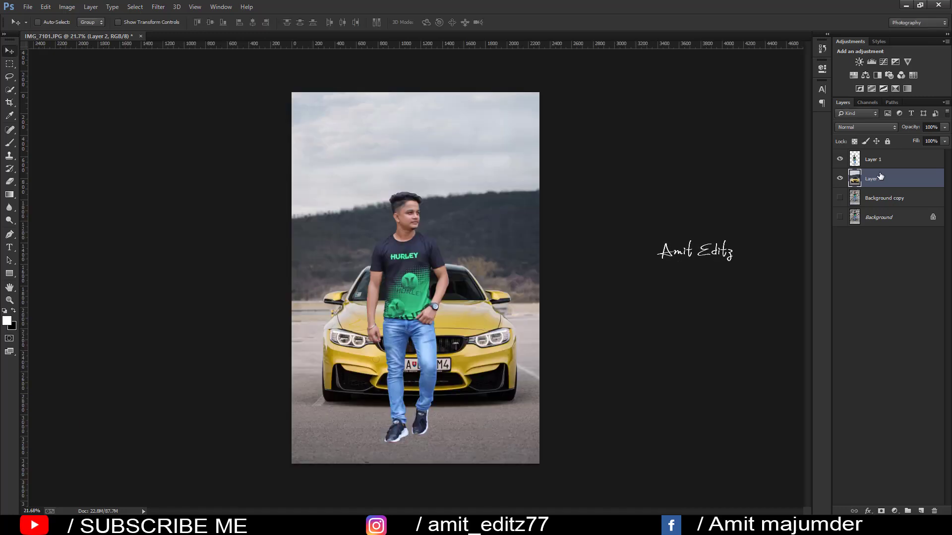
left_click(880, 164)
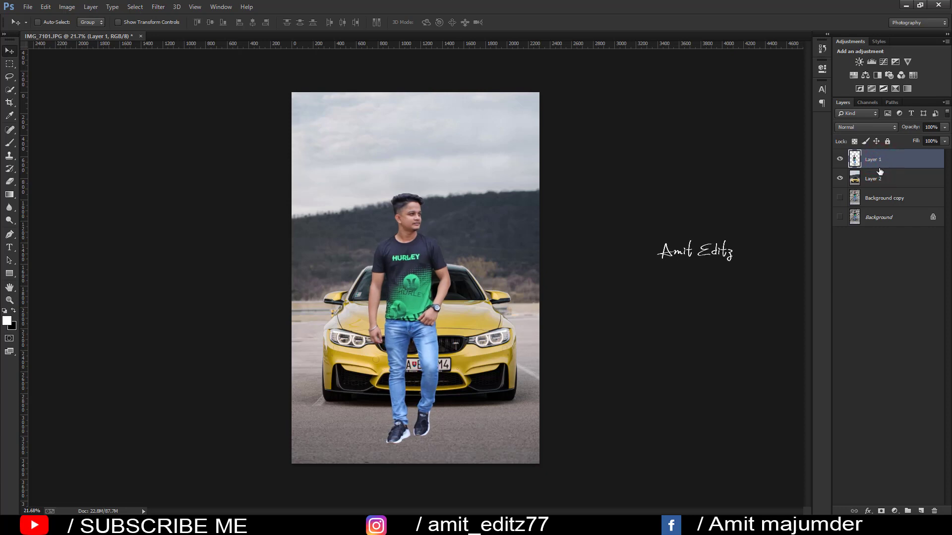
key("shift+Right")
key("shift+Right")
key("shift+Right")
key("shift+Down")
key("shift+Down")
key("shift+Down")
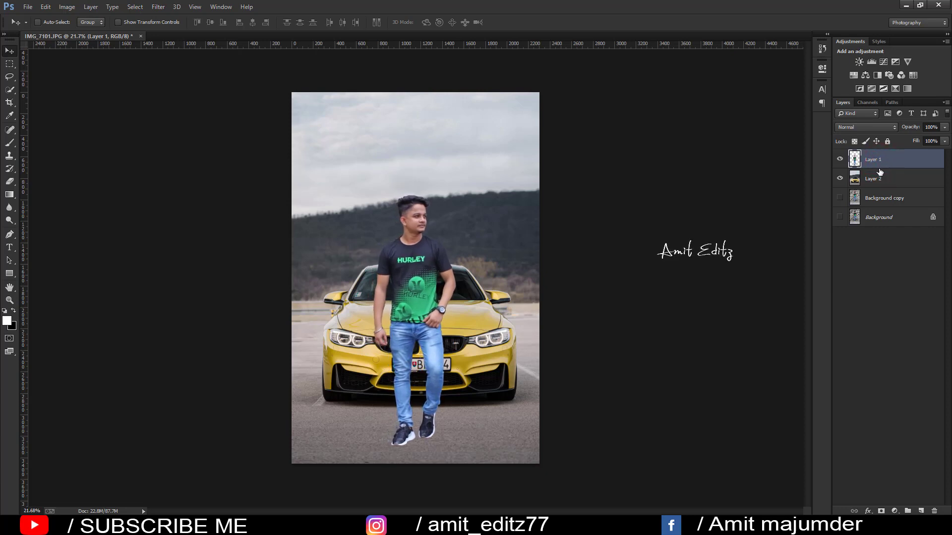
scroll(499, 247, "down", 1, "alt")
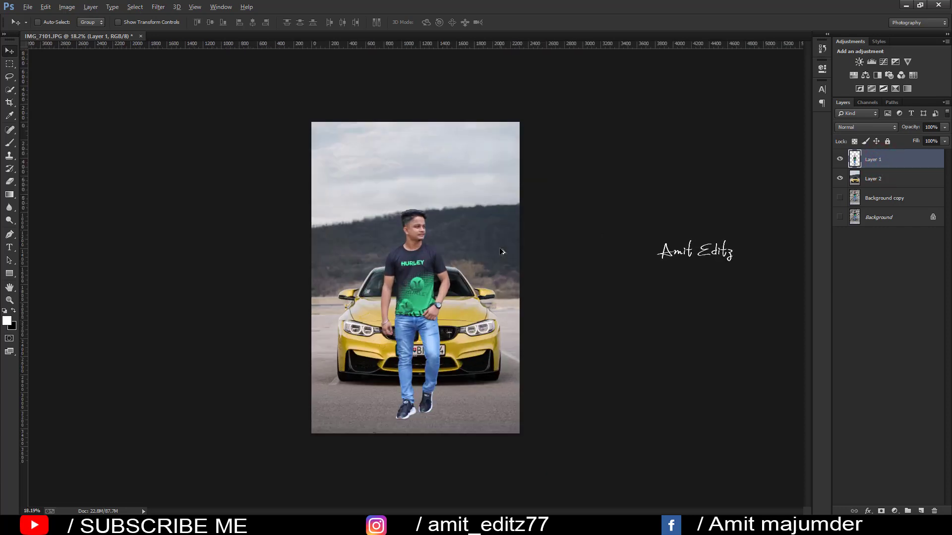
left_click(9, 102)
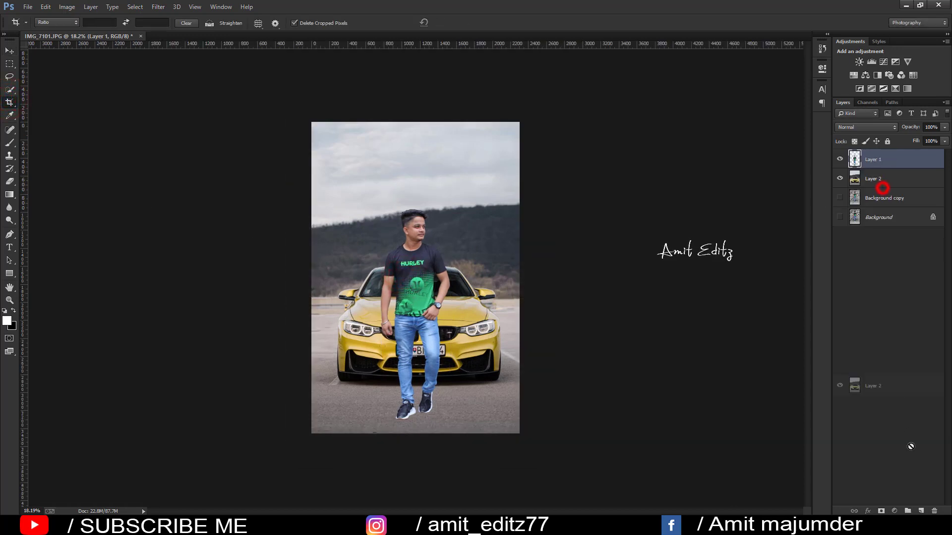
Step: Duplicate the car layer and apply a 23.7 px Gaussian Blur to the copy
left_click_drag(911, 446, 921, 510)
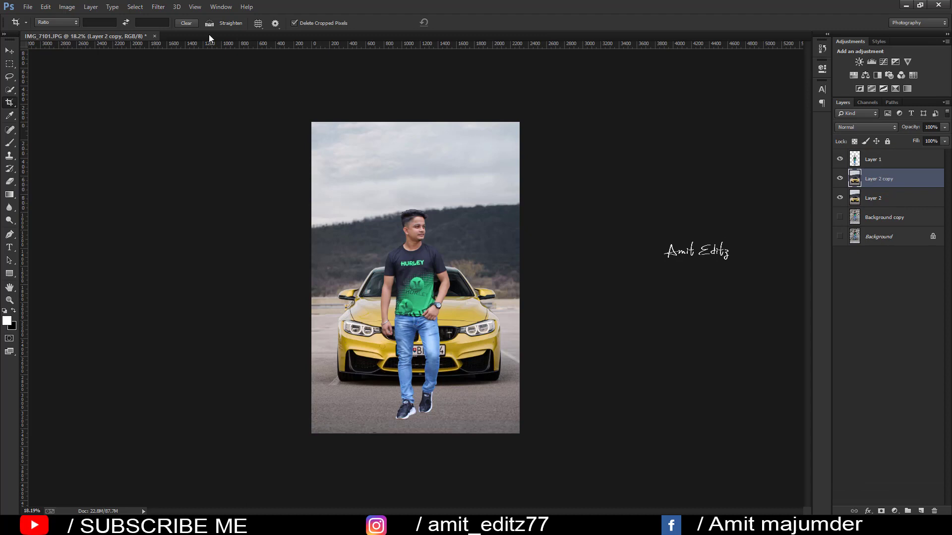
left_click(155, 8)
mouse_move(186, 125)
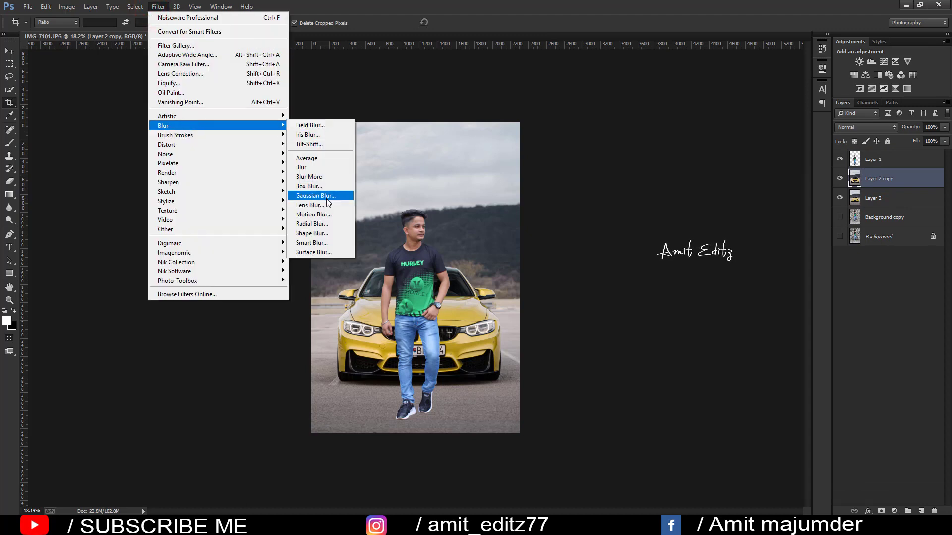
left_click(326, 197)
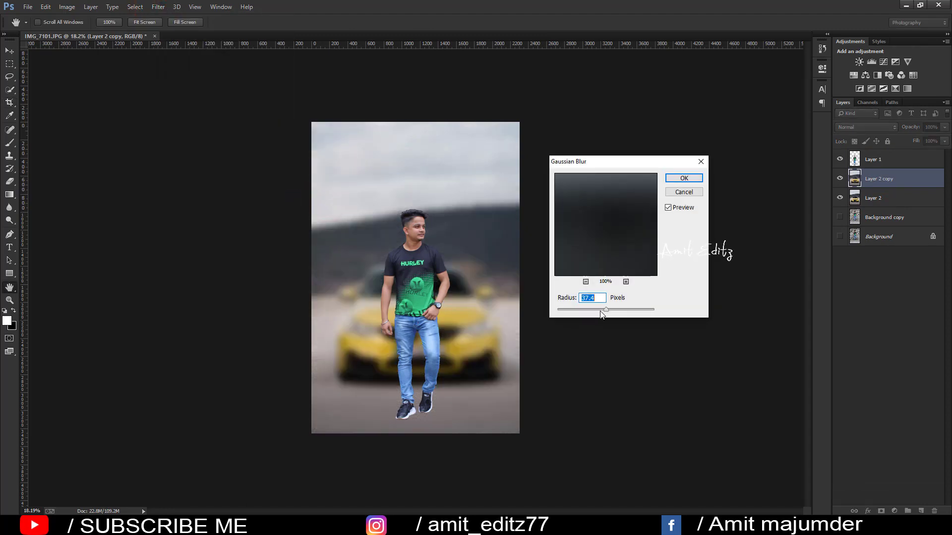
left_click(601, 313)
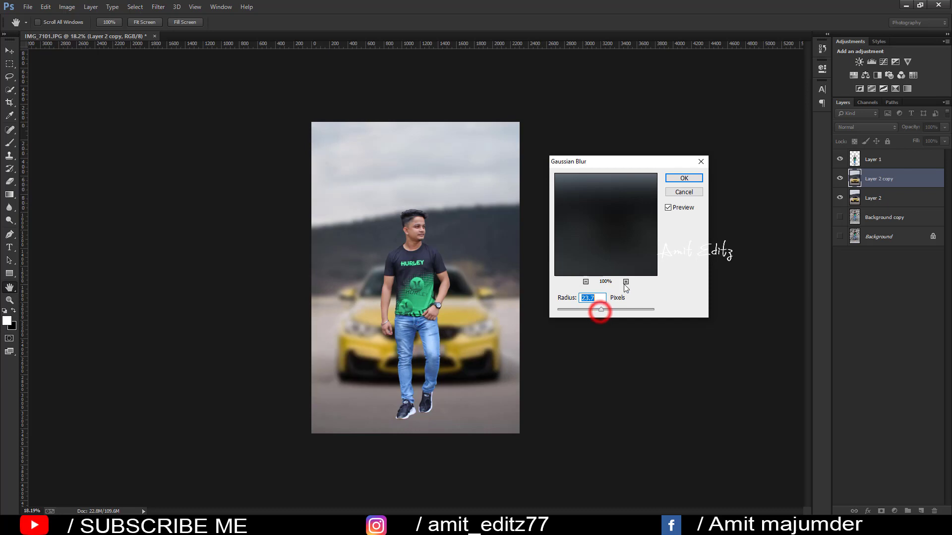
left_click(683, 179)
key("c")
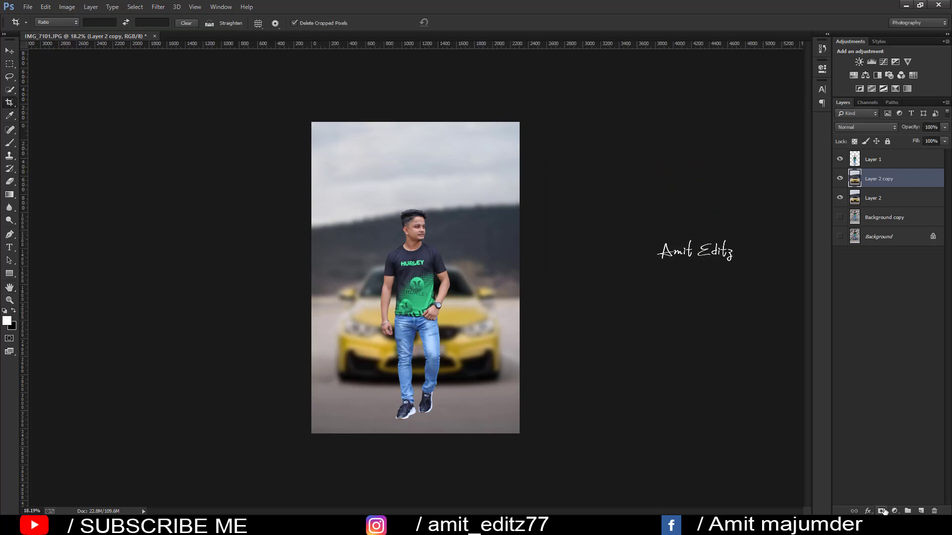
Step: Brush the mask over the bottom ground at 42% opacity to ease the blur
key("b")
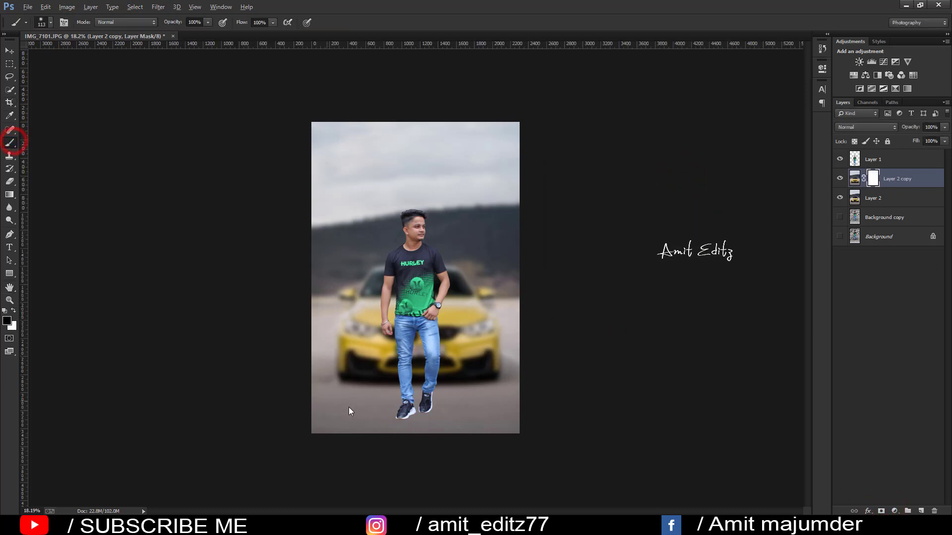
left_click(382, 436)
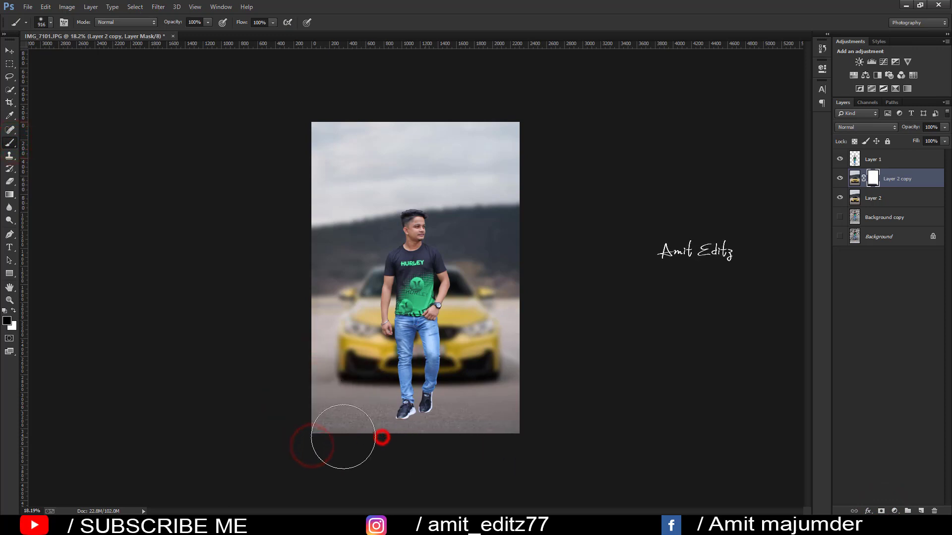
left_click(370, 444)
left_click_drag(192, 23, 156, 86)
type("25")
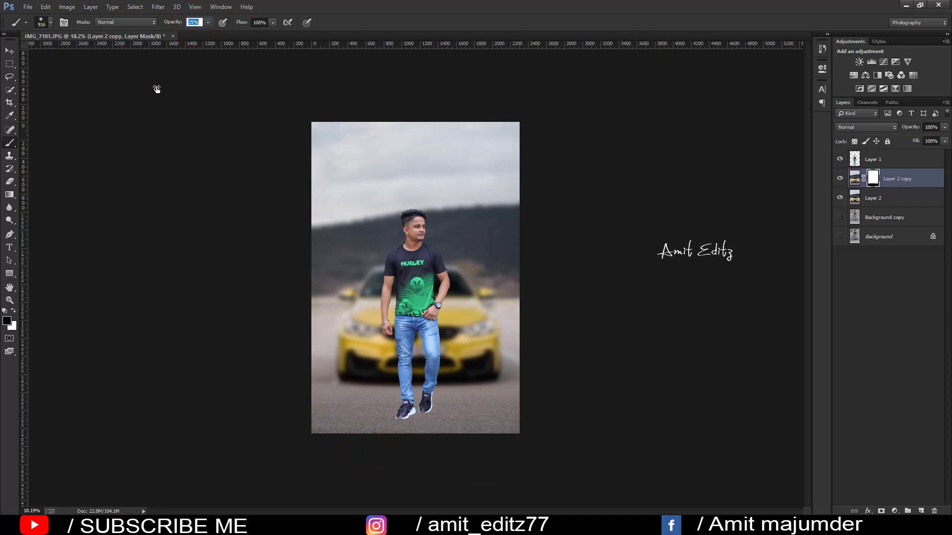
left_click(287, 383)
left_click_drag(338, 412, 298, 395)
Step: Merge the sharp and blurred car layers into one Layer 2 copy
left_click(6, 60)
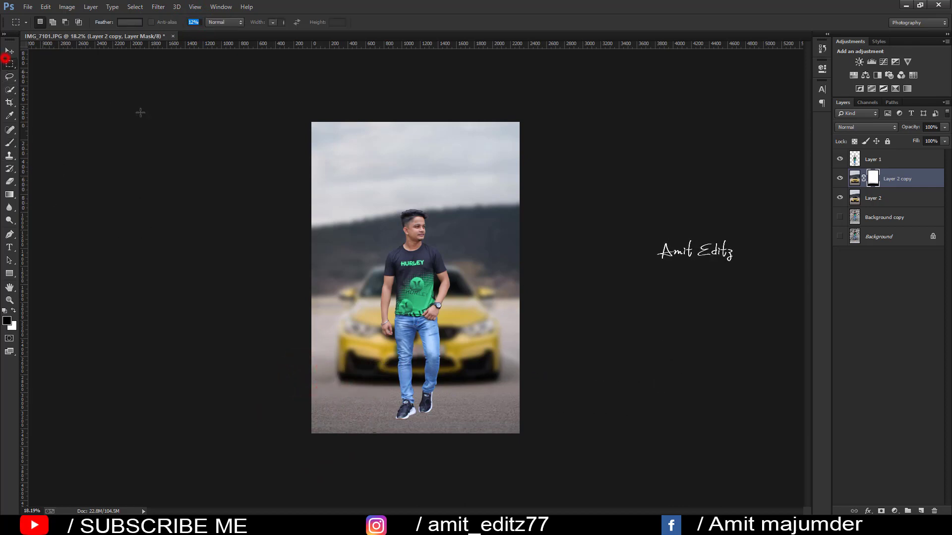
right_click(895, 207)
left_click(820, 363)
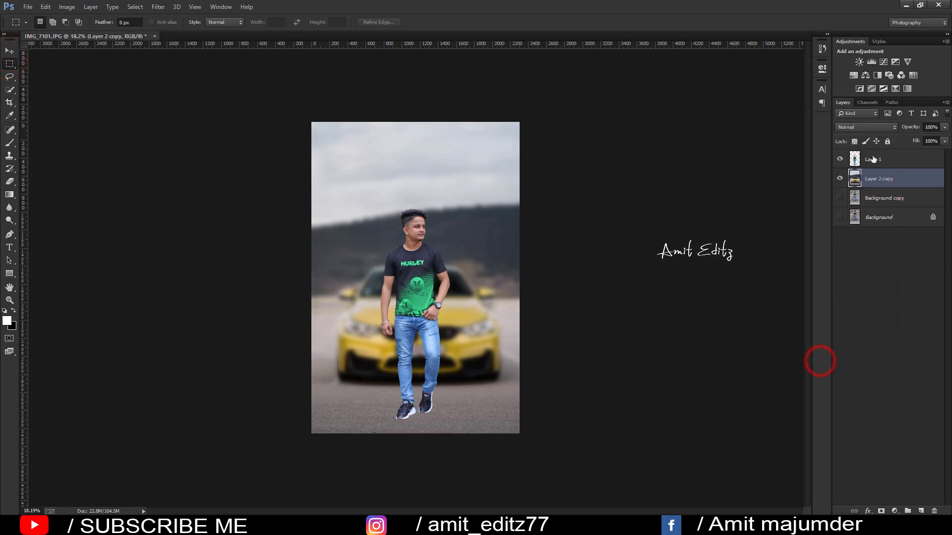
left_click(873, 159)
left_click(10, 208)
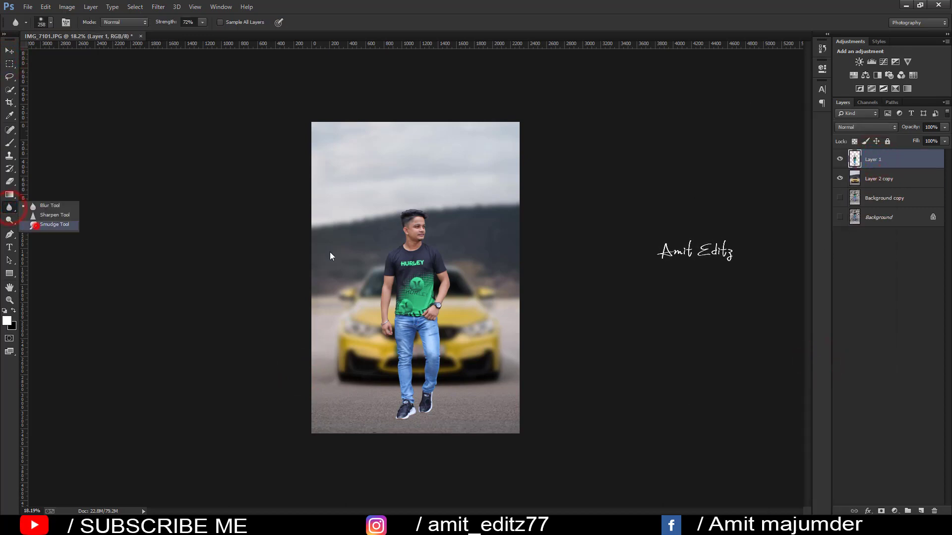
Step: Set up the Smudge Tool with a small soft brush of about 27 px
left_click(55, 224)
right_click(419, 251)
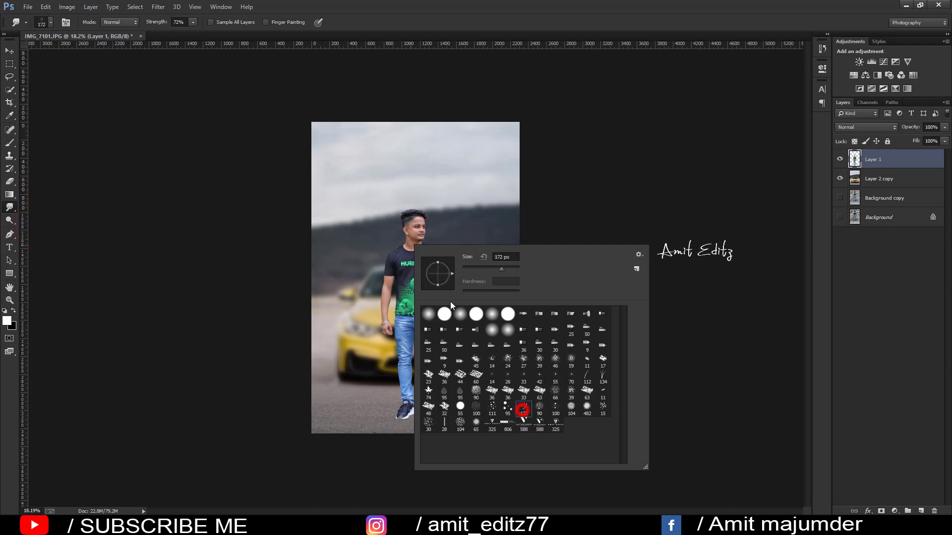
left_click(349, 281)
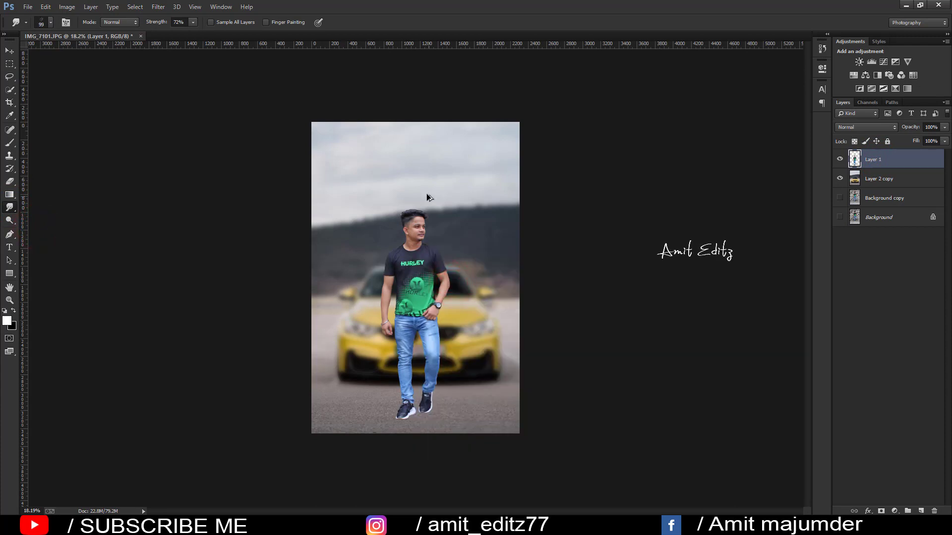
scroll(427, 197, "up", 5)
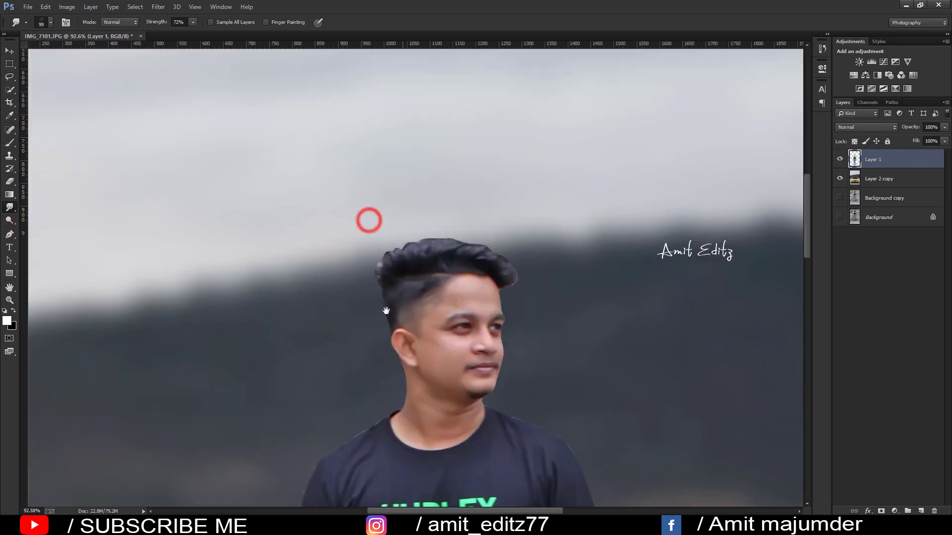
scroll(386, 310, "up", 2)
scroll(379, 323, "up", 2)
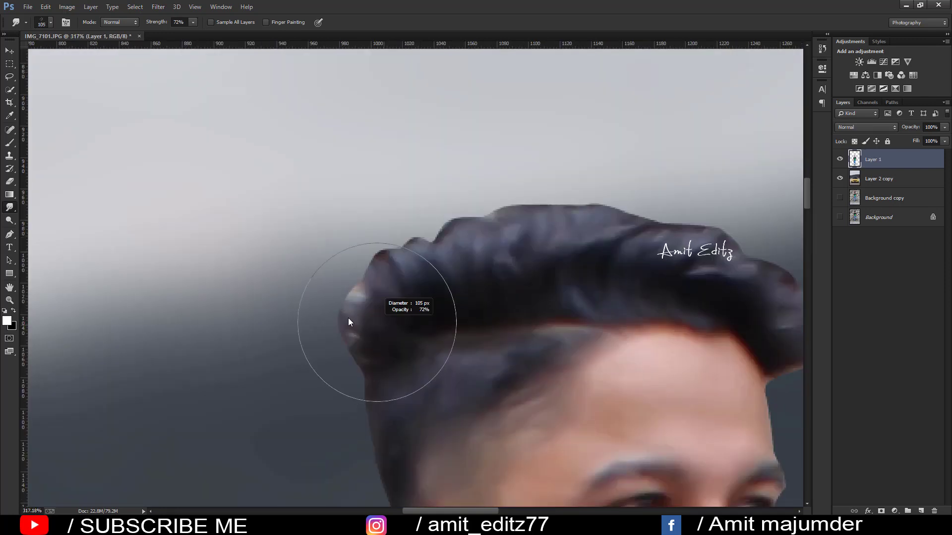
mouse_move(373, 357)
left_mouse_down()
mouse_move(378, 345)
mouse_move(342, 288)
left_mouse_up()
Step: Pull wispy strands up and outward along the left and top-left hair edge
mouse_move(379, 323)
left_mouse_down()
mouse_move(342, 273)
mouse_move(347, 258)
left_mouse_up()
mouse_move(366, 303)
left_mouse_down()
mouse_move(381, 303)
mouse_move(379, 233)
mouse_move(392, 231)
left_mouse_up()
left_click_drag(399, 285, 421, 218)
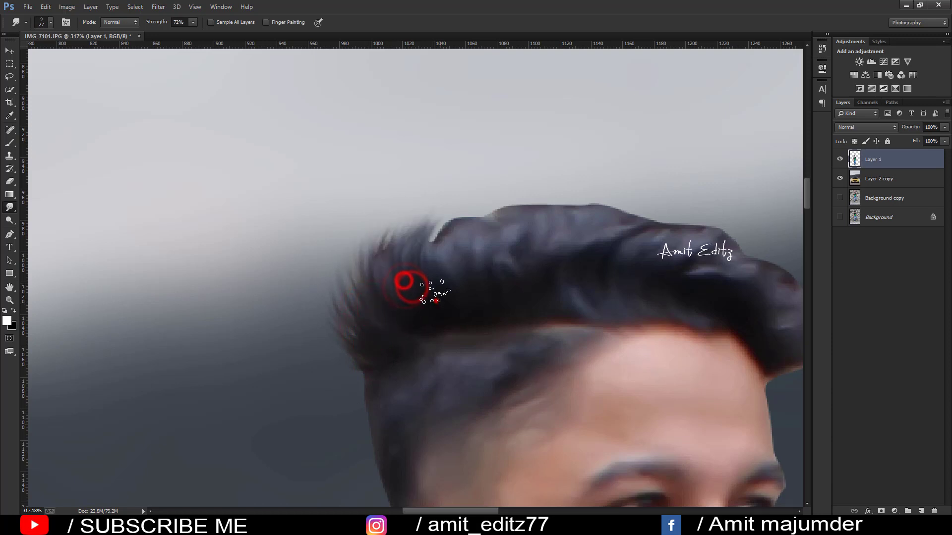
mouse_move(431, 292)
left_mouse_down()
mouse_move(441, 220)
mouse_move(456, 200)
mouse_move(486, 199)
left_mouse_up()
left_click_drag(466, 278, 476, 233)
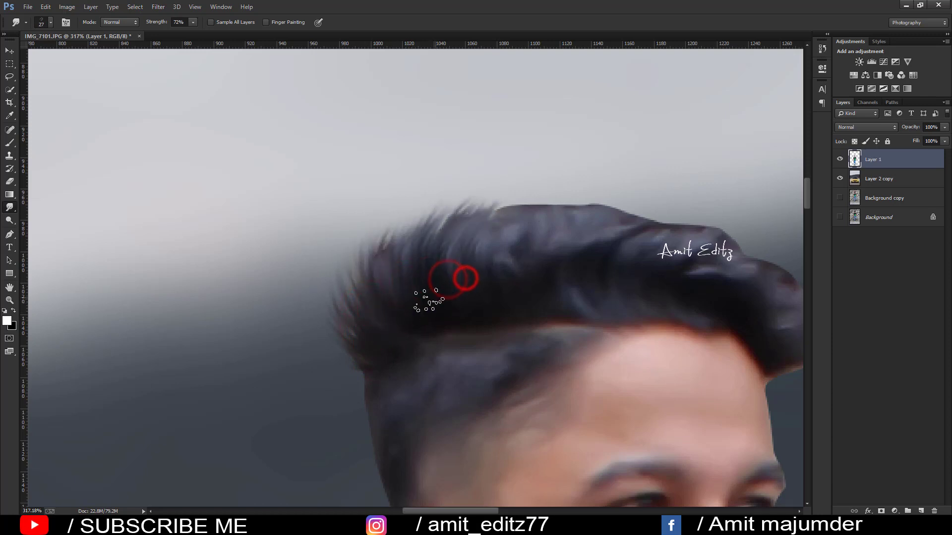
mouse_move(399, 290)
left_mouse_down()
mouse_move(391, 213)
mouse_move(422, 199)
left_mouse_up()
mouse_move(518, 238)
left_mouse_down()
mouse_move(307, 250)
mouse_move(290, 208)
left_mouse_up()
mouse_move(283, 282)
left_mouse_down()
mouse_move(317, 203)
mouse_move(357, 209)
left_mouse_up()
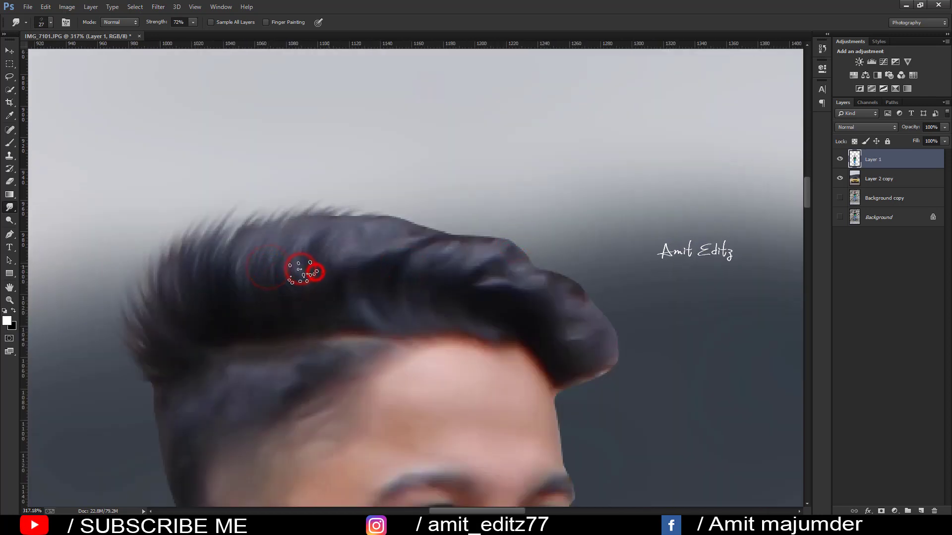
left_click_drag(303, 270, 347, 201)
left_click_drag(337, 255, 397, 206)
mouse_move(372, 253)
left_mouse_down()
mouse_move(436, 218)
mouse_move(461, 229)
mouse_move(414, 222)
left_mouse_up()
Step: Add more smudged wisps along the top hair and reshape the front curl
left_click_drag(336, 256, 394, 233)
left_click_drag(254, 278, 270, 213)
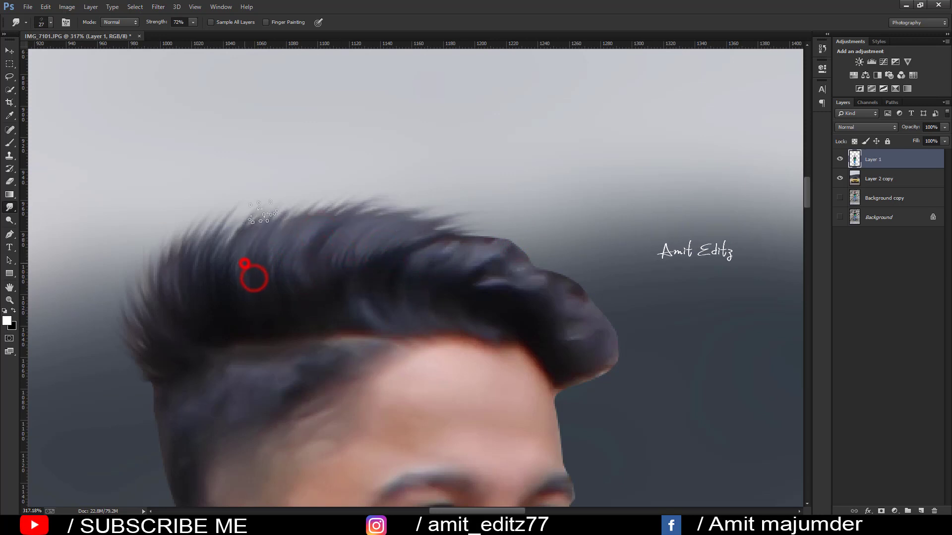
left_click_drag(285, 259, 382, 224)
left_click_drag(333, 262, 446, 228)
mouse_move(395, 262)
left_mouse_down()
mouse_move(432, 284)
mouse_move(466, 228)
mouse_move(499, 270)
mouse_move(450, 283)
mouse_move(512, 290)
mouse_move(549, 280)
mouse_move(571, 306)
left_mouse_up()
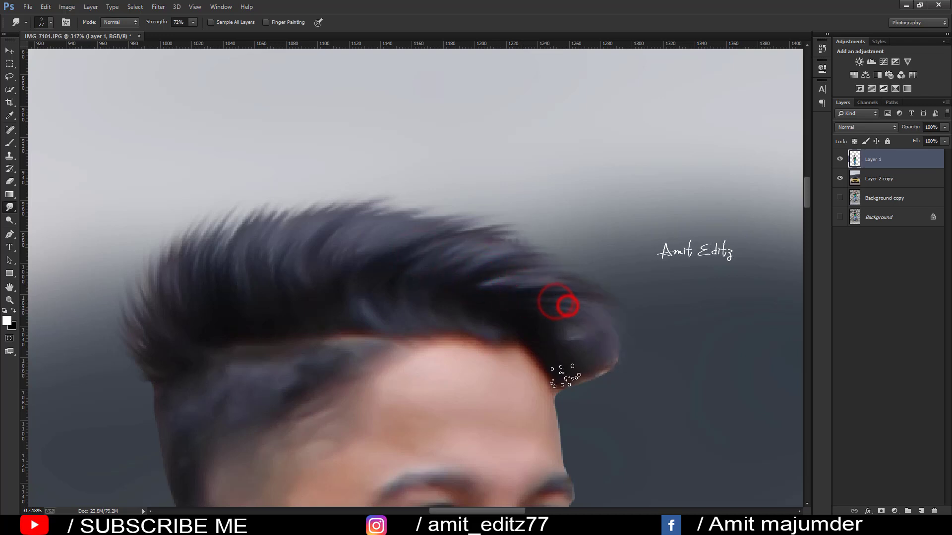
mouse_move(560, 374)
left_mouse_down()
mouse_move(595, 378)
mouse_move(616, 340)
mouse_move(574, 351)
left_mouse_up()
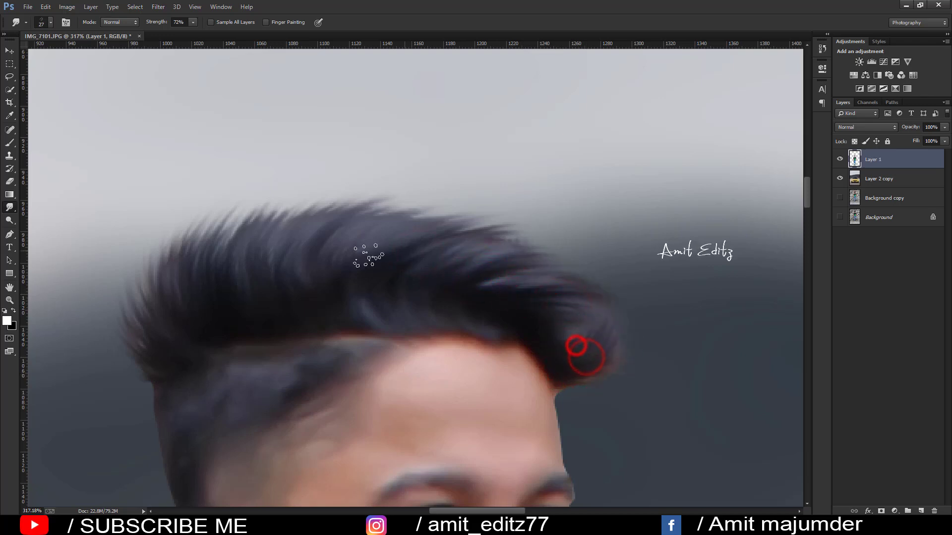
left_click_drag(339, 237, 405, 224)
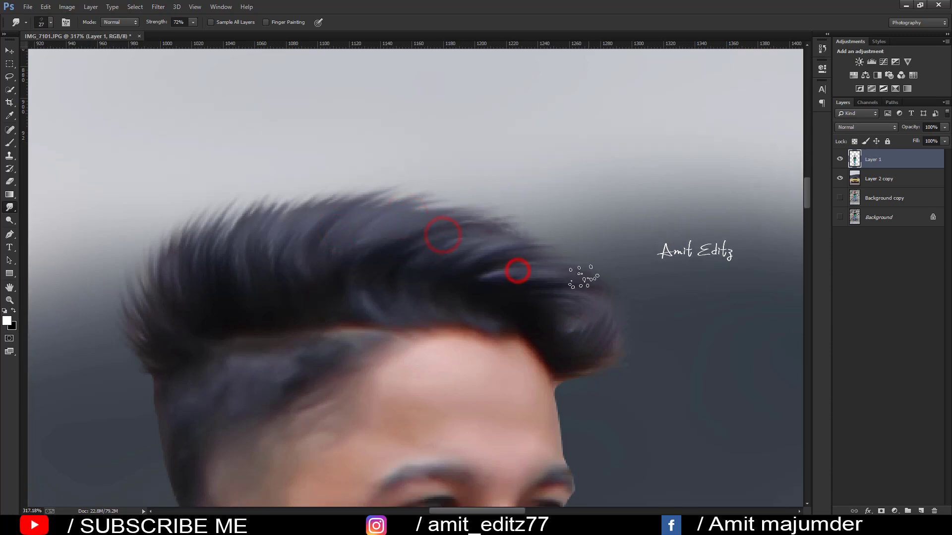
scroll(597, 281, "down", 5)
left_click_drag(569, 322, 472, 315)
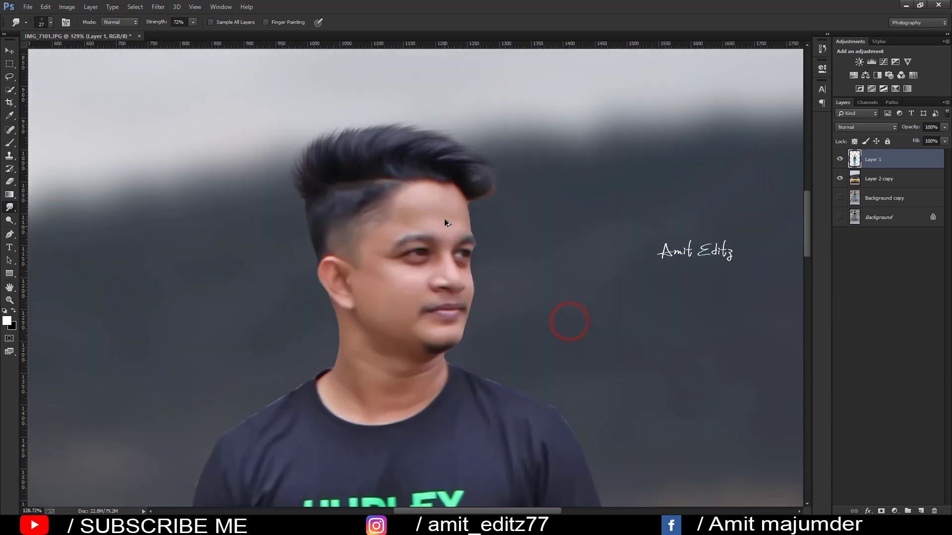
scroll(444, 218, "up", 3)
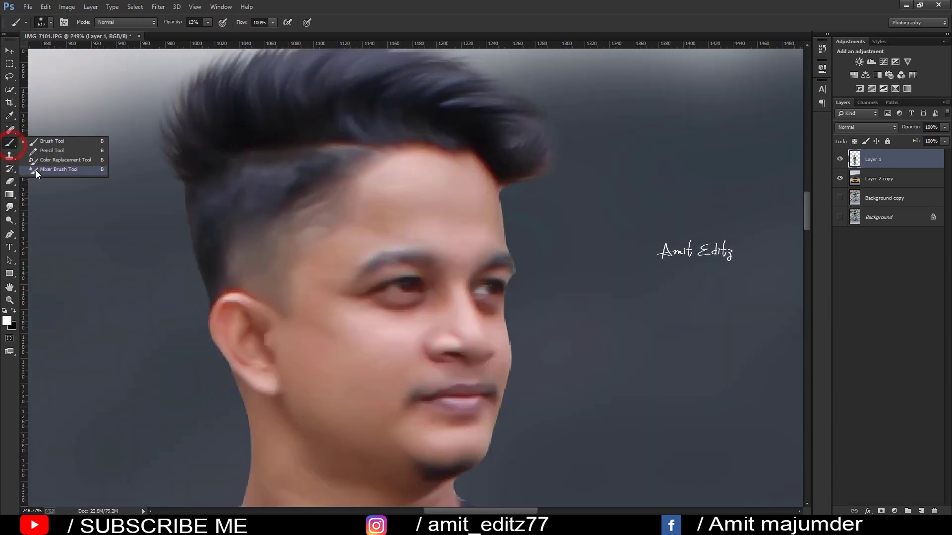
Step: Smooth the skin on the forehead, temple and chin with the Mixer Brush
left_click_drag(11, 148, 35, 171)
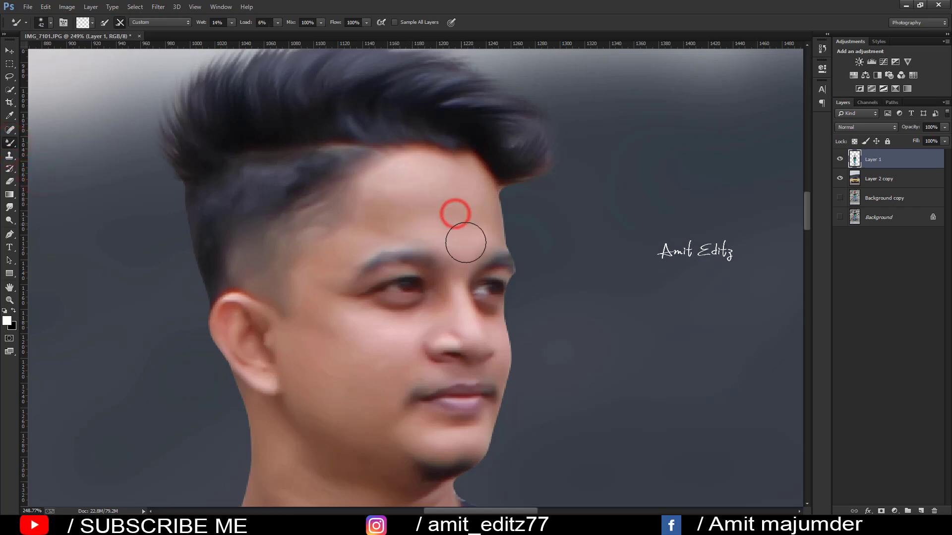
left_click_drag(464, 242, 467, 195)
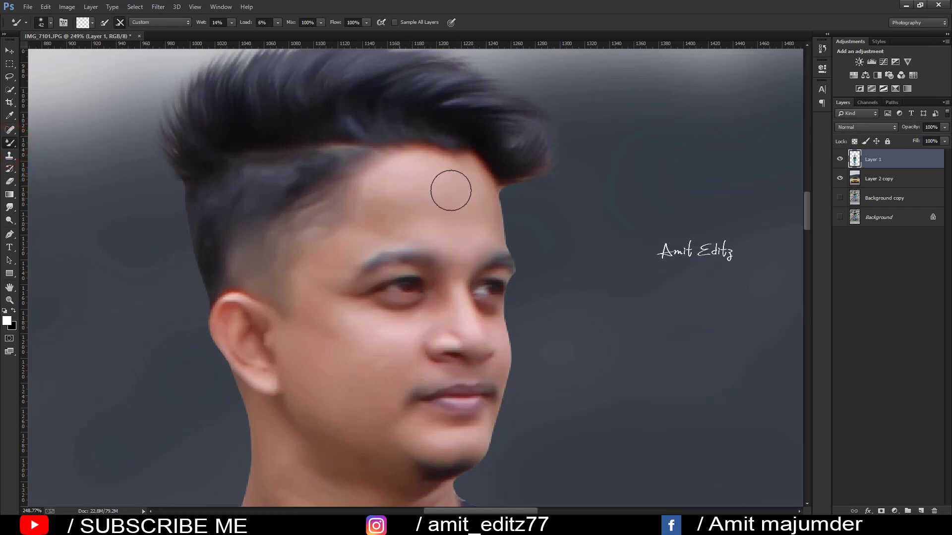
left_click_drag(327, 307, 346, 248)
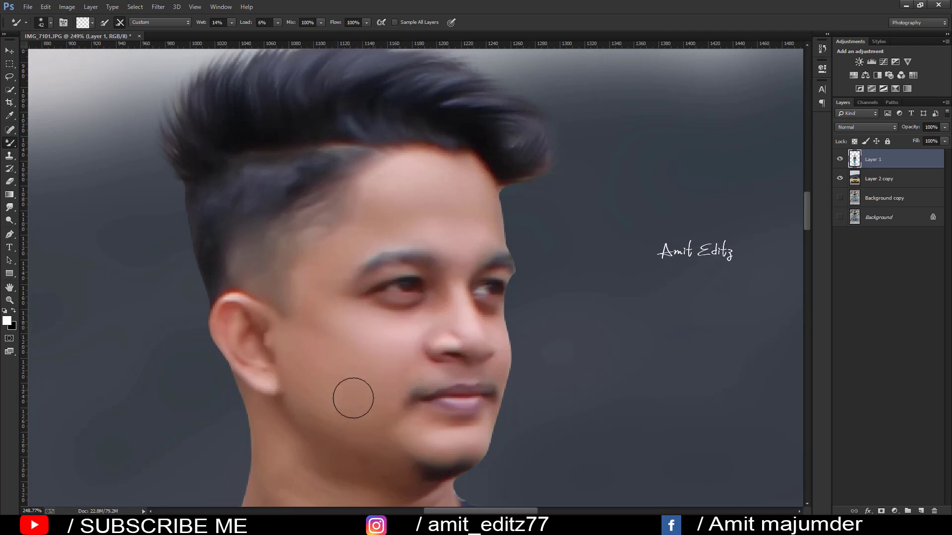
left_click_drag(386, 400, 374, 411)
left_click_drag(419, 299, 458, 294)
scroll(403, 400, "down", 3)
scroll(347, 377, "up", 3)
scroll(326, 352, "down", 2)
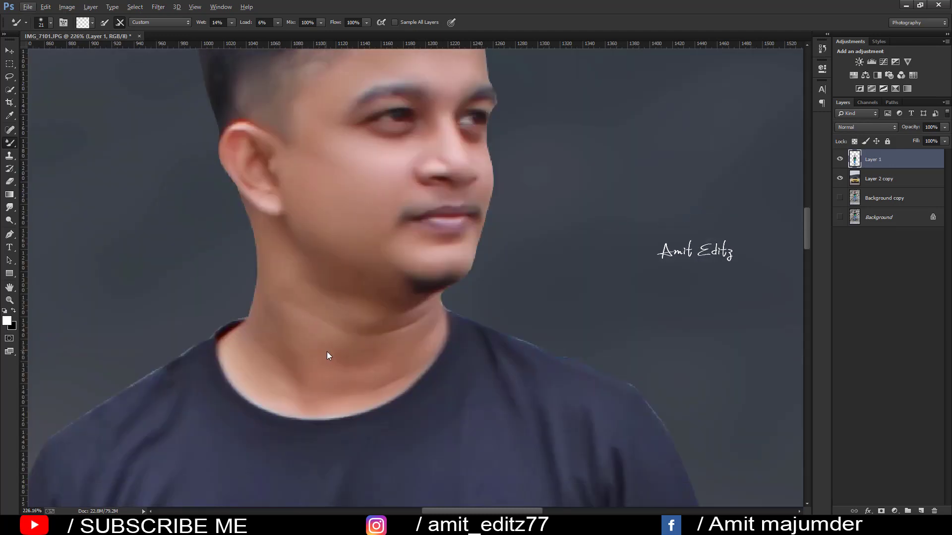
Step: Enlarge the brush and smooth the skin on the neck
left_click_drag(327, 356, 318, 393)
scroll(385, 308, "down", 3)
scroll(298, 322, "down", 1)
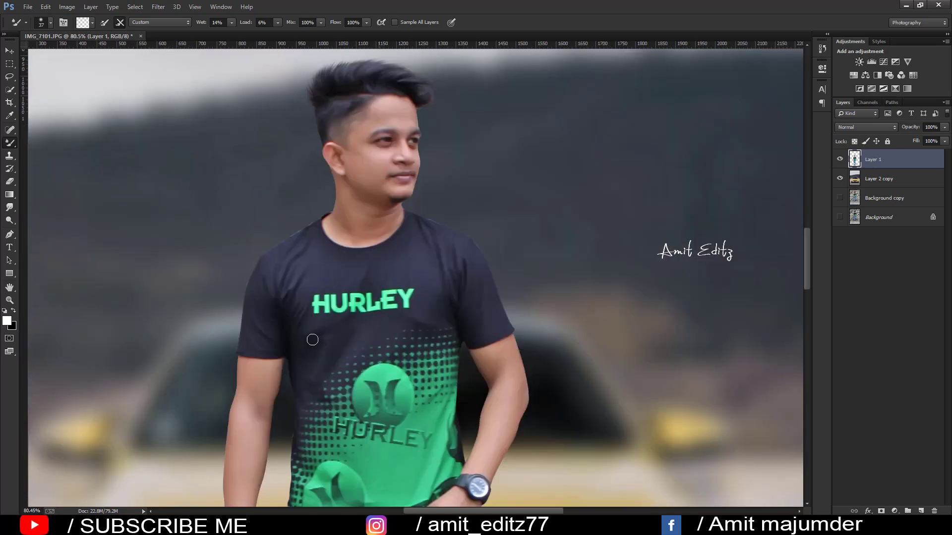
scroll(262, 336, "up", 4)
Step: Blend the skin tones along the forearm, upper arm and right arm
left_click_drag(231, 278, 228, 250)
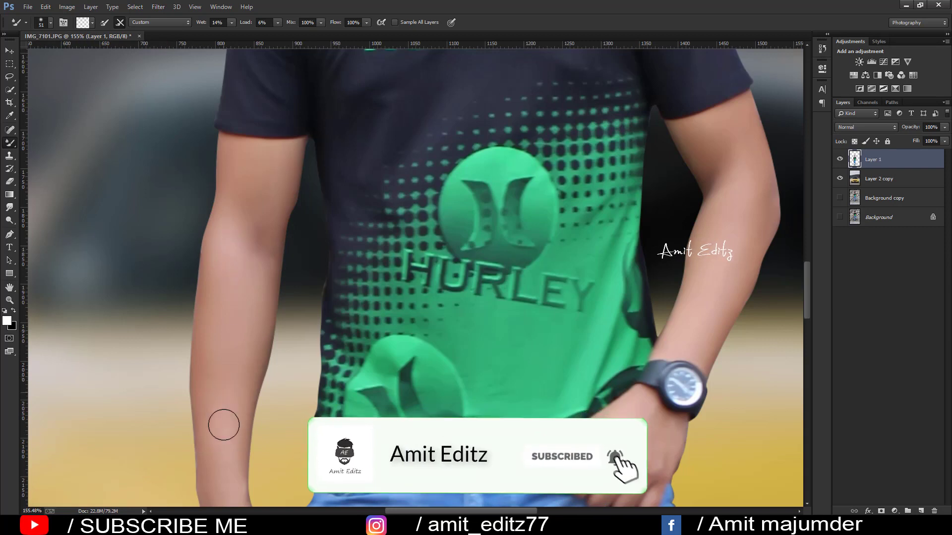
left_click_drag(250, 161, 257, 185)
left_click_drag(733, 121, 708, 132)
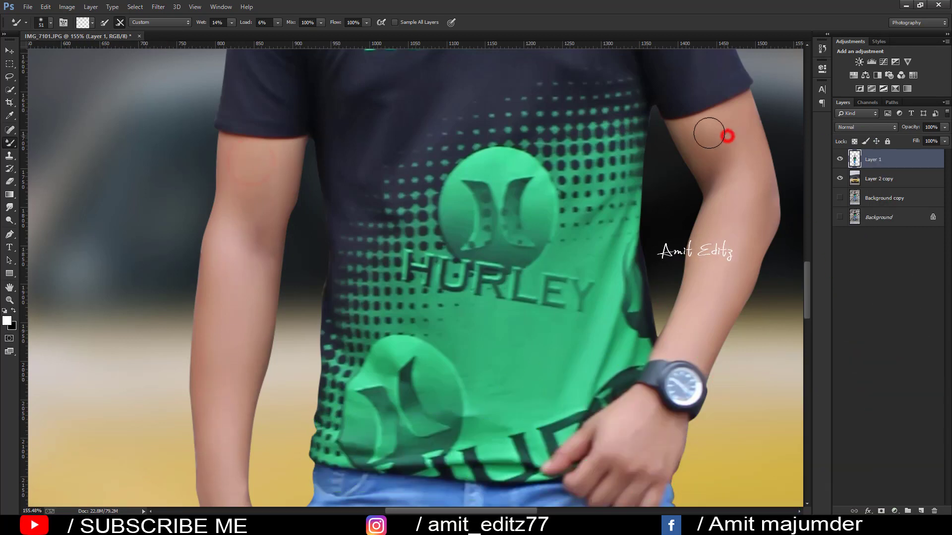
left_click_drag(746, 175, 717, 289)
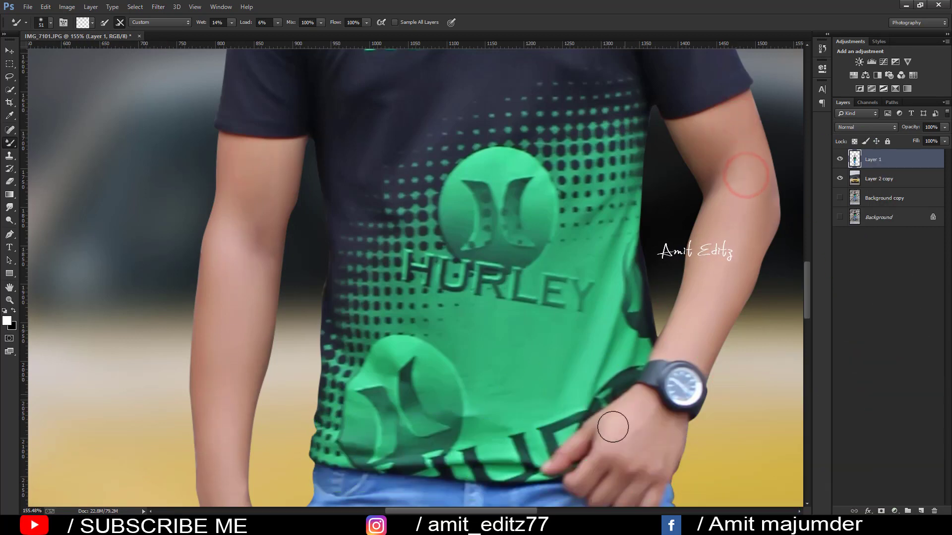
scroll(546, 396, "down", 3)
scroll(412, 373, "down", 2)
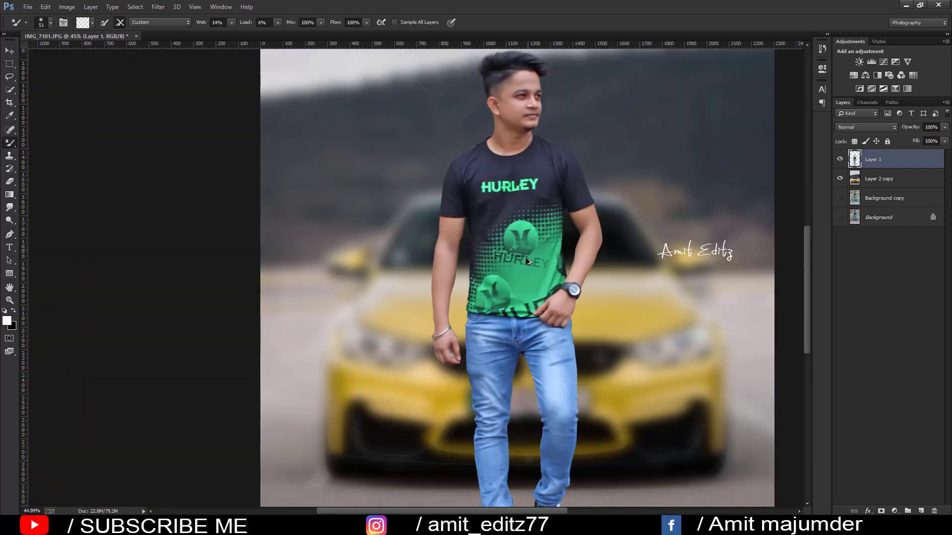
scroll(413, 373, "up", 1)
scroll(486, 380, "up", 2)
scroll(489, 367, "up", 2)
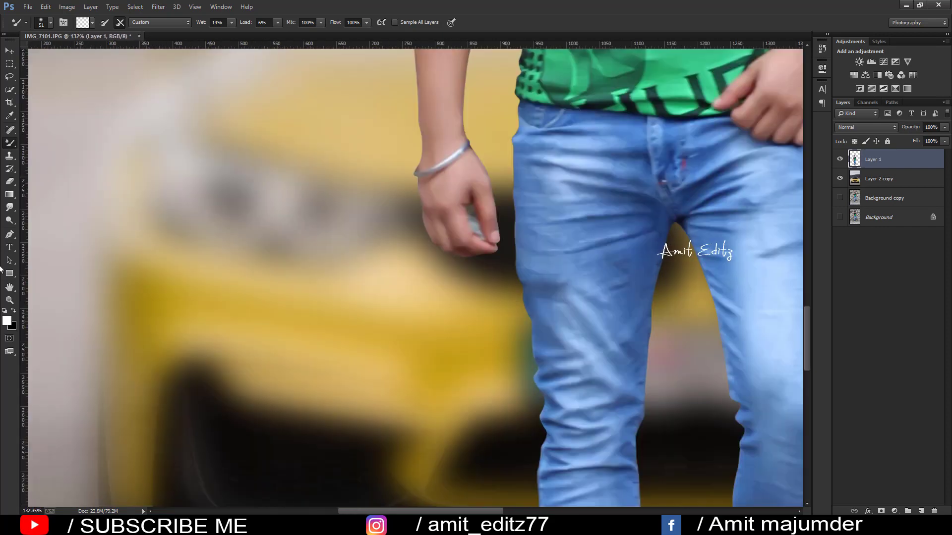
Step: Pen-outline the background gap between the hanging hand's fingers
left_click(10, 234)
scroll(499, 228, "up", 2)
scroll(516, 278, "up", 2)
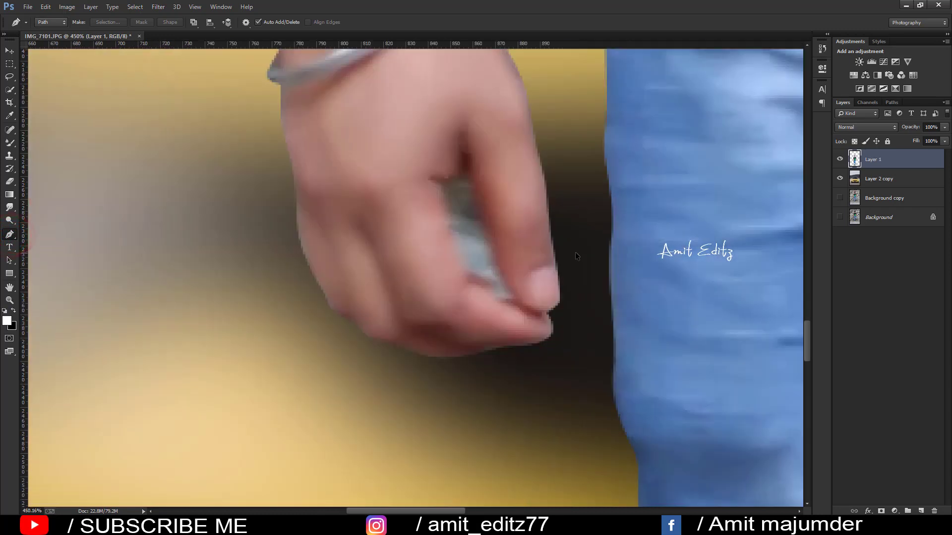
scroll(514, 305, "up", 2)
left_click(513, 297)
left_click(496, 296)
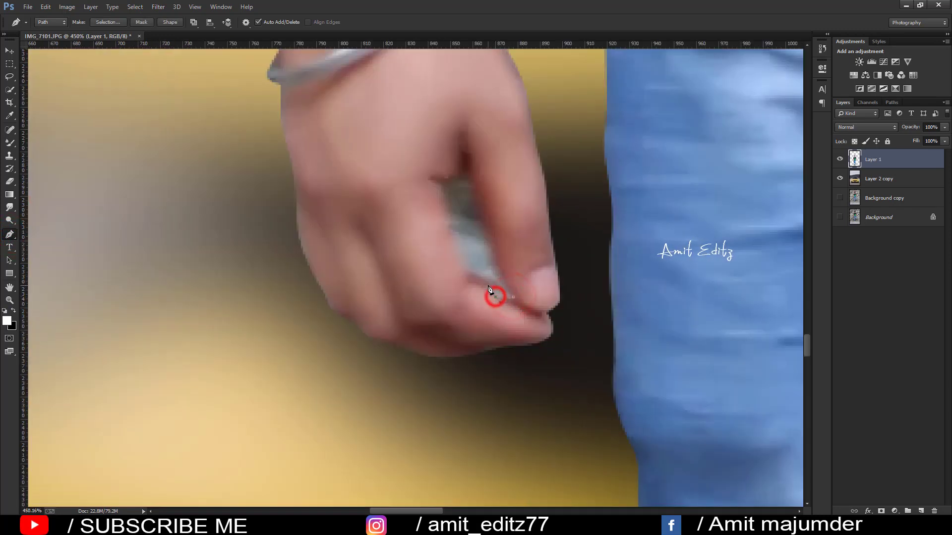
left_click_drag(490, 282, 479, 278)
left_click(467, 269)
left_click(446, 225)
left_click(440, 185)
left_click(513, 297)
Step: Convert the finger-gap outline to a selection and delete the grey patch inside
right_click(513, 297)
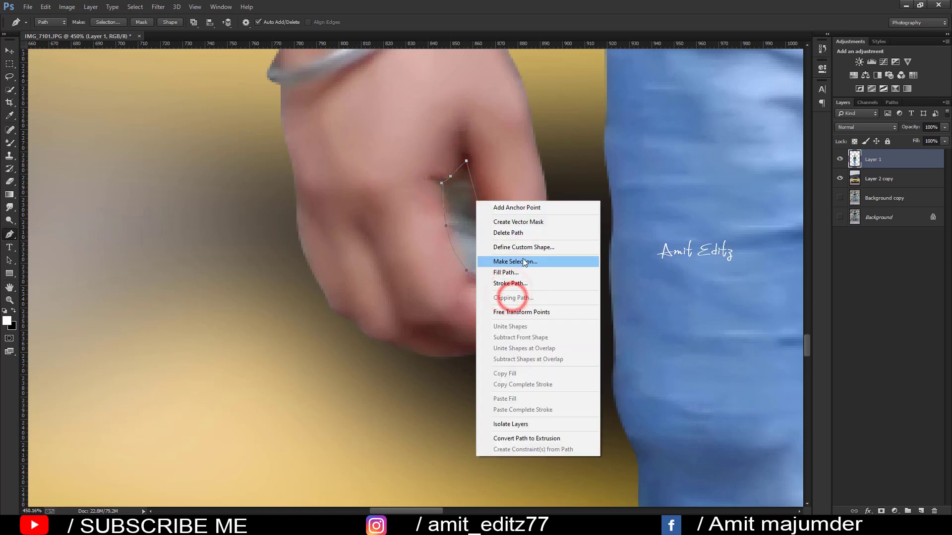
left_click(520, 262)
key("Return")
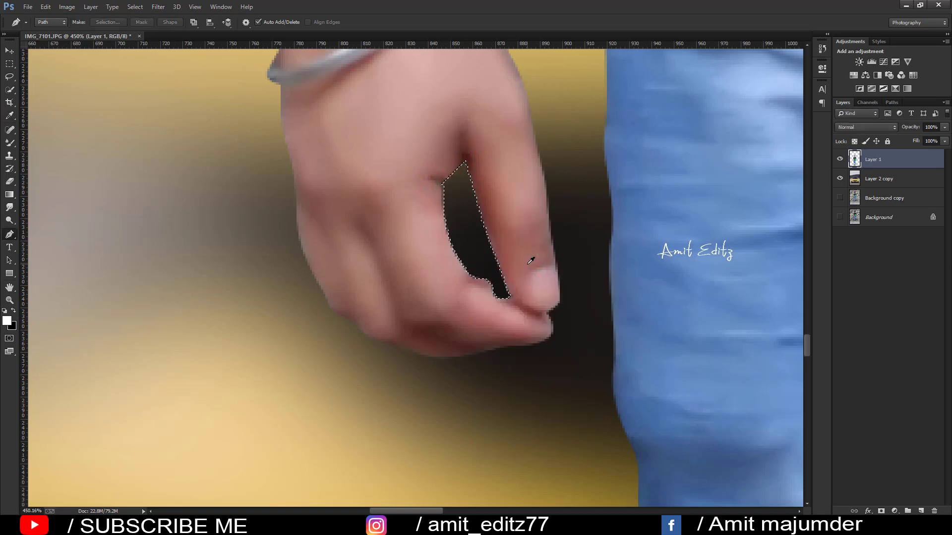
scroll(473, 254, "down", 3)
scroll(473, 254, "down", 3)
scroll(473, 254, "down", 3)
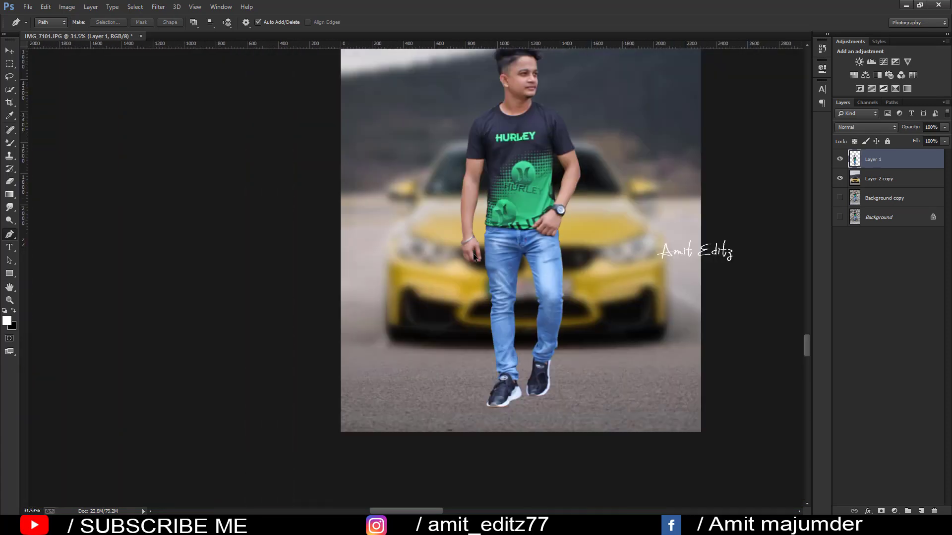
scroll(474, 254, "down", 1)
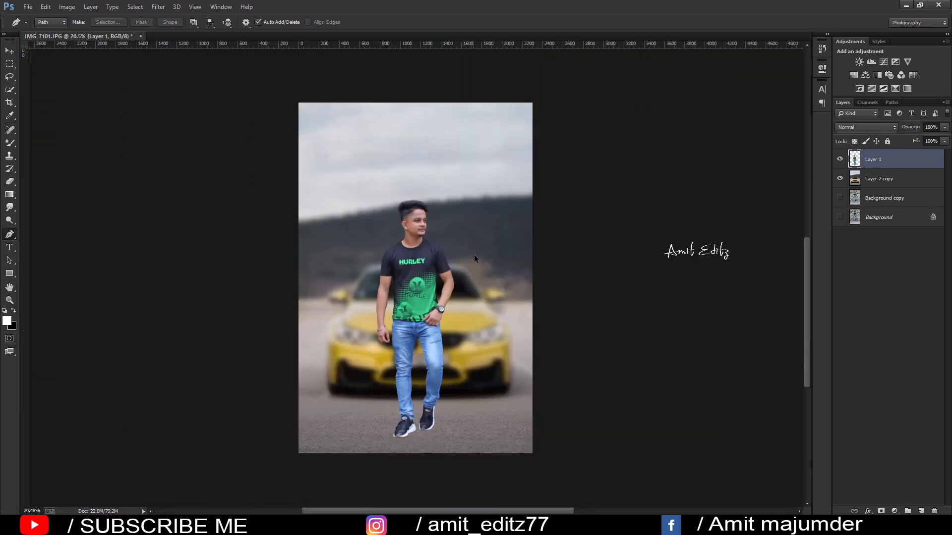
Step: Add a new empty layer and set up a small, soft, black brush
left_click(921, 511)
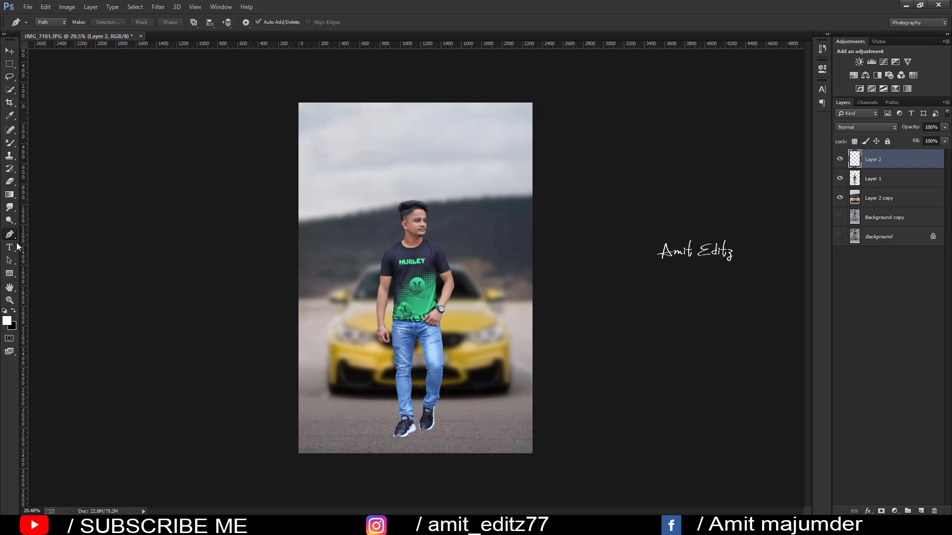
left_click(10, 143)
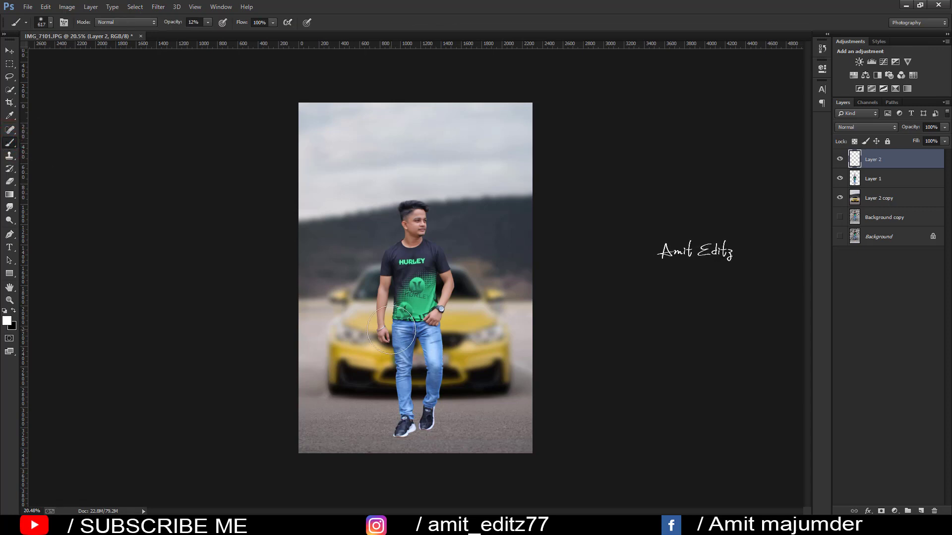
left_click_drag(437, 431, 424, 432)
left_click(14, 309)
right_click(466, 276)
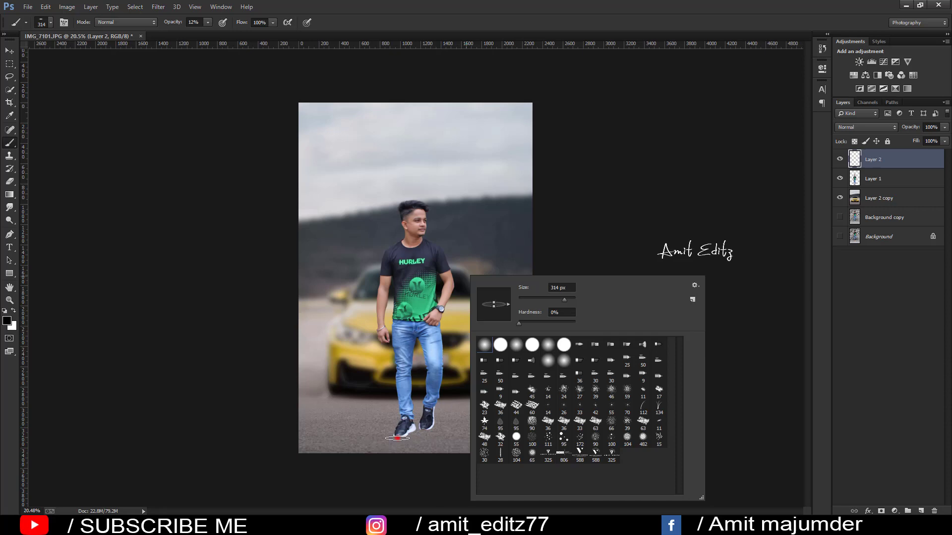
left_click(398, 439)
scroll(397, 436, "up", 2)
scroll(428, 399, "down", 2)
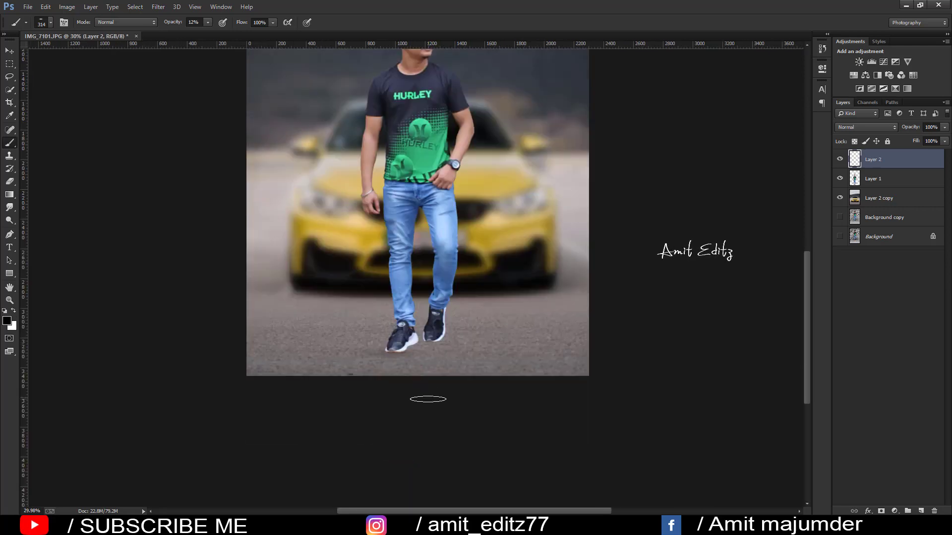
scroll(427, 399, "up", 2)
scroll(419, 387, "up", 2)
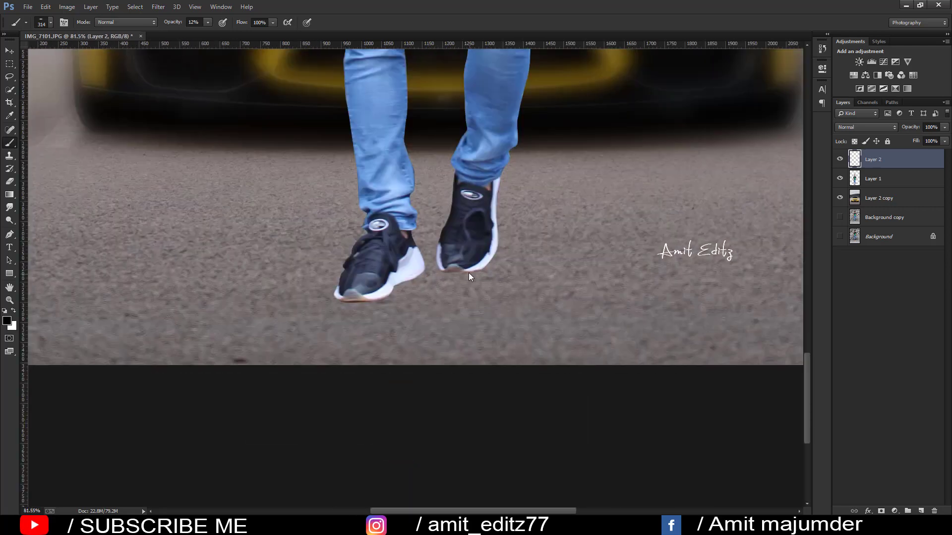
left_click_drag(453, 272, 417, 267)
Step: Paint soft shadow strokes and dabs under both shoes on the new layer
left_click_drag(445, 271, 458, 275)
left_click_drag(435, 266, 422, 273)
left_click_drag(350, 306, 340, 303)
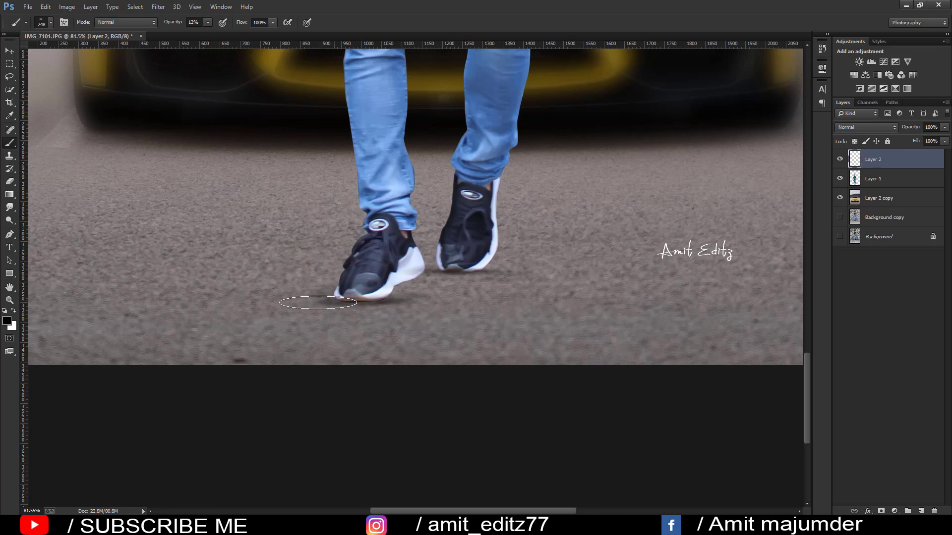
mouse_move(283, 302)
left_mouse_down()
mouse_move(435, 302)
mouse_move(635, 276)
left_mouse_up()
scroll(635, 276, "down", 3)
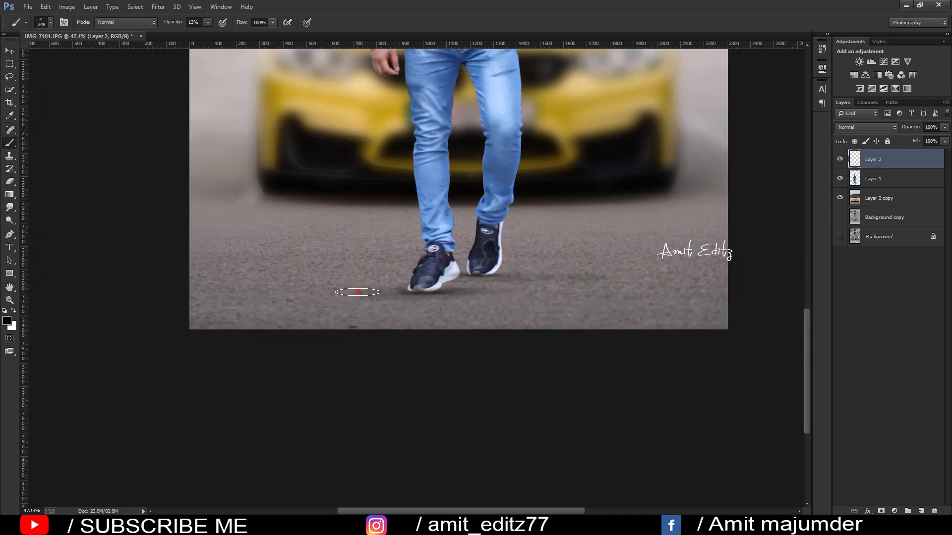
left_click(357, 292)
left_click(436, 292)
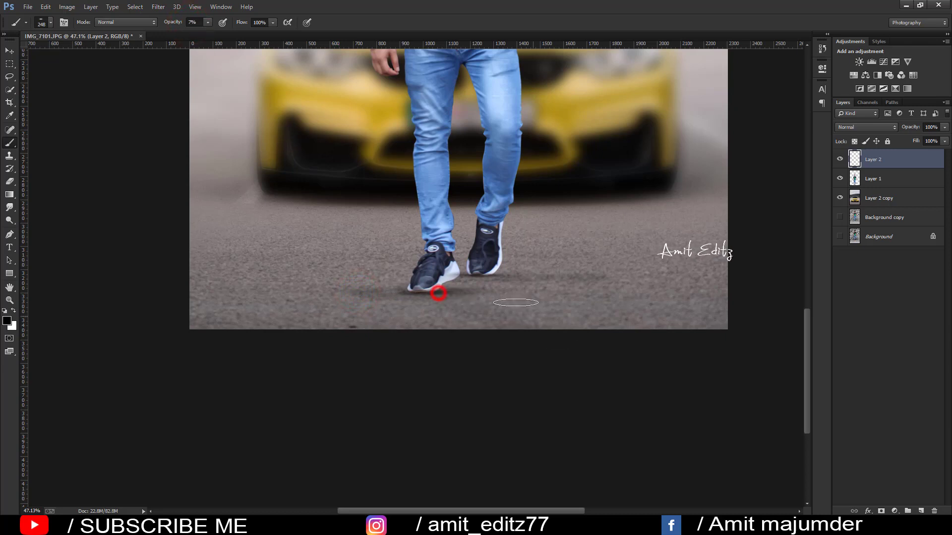
left_click(490, 269)
left_click(509, 285)
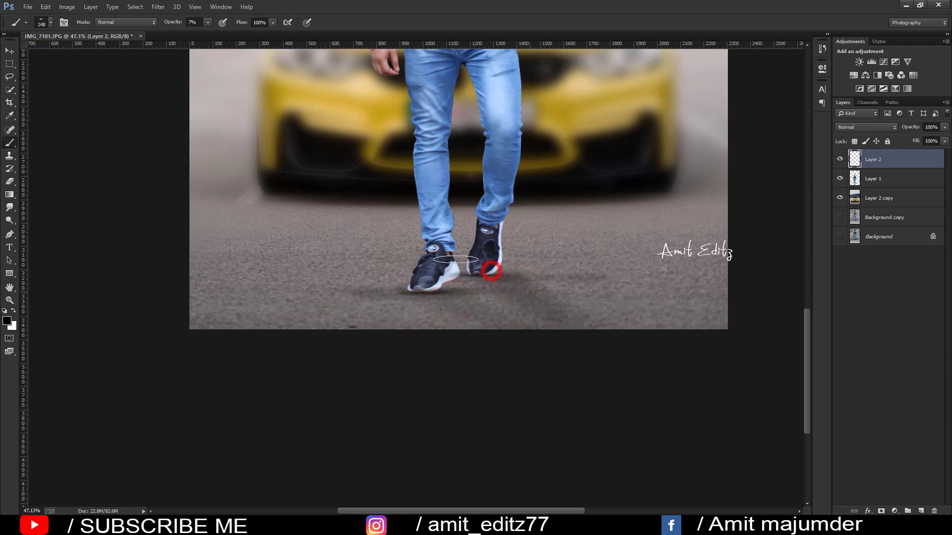
Step: Build up and extend the shadow around and beside both shoes with more dabs
left_click(499, 274)
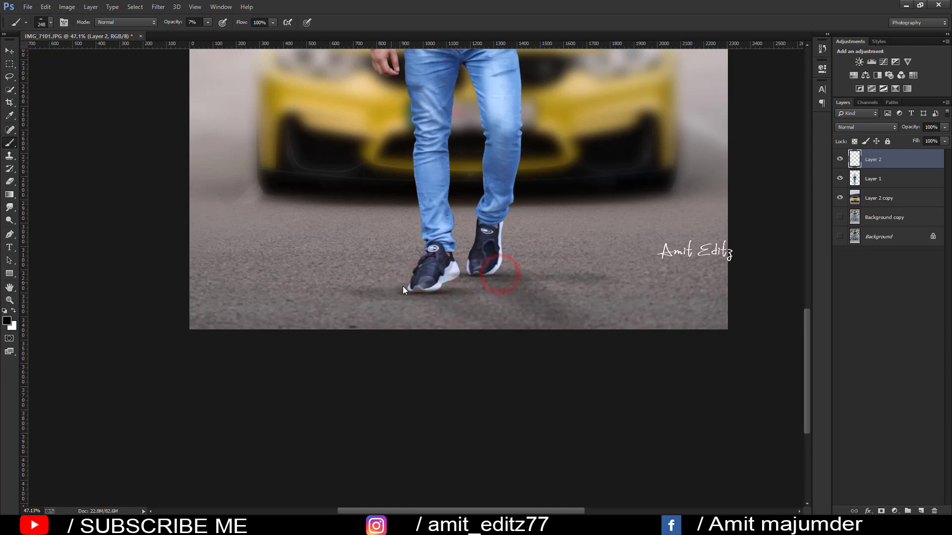
left_click(422, 287)
left_click(392, 275)
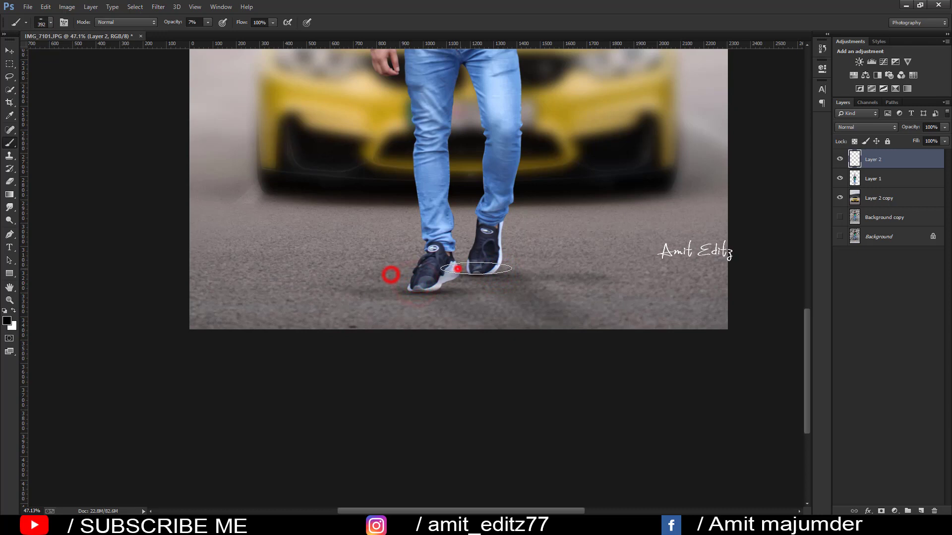
left_click(457, 269)
left_click(476, 269)
left_click(444, 293)
left_click(315, 293)
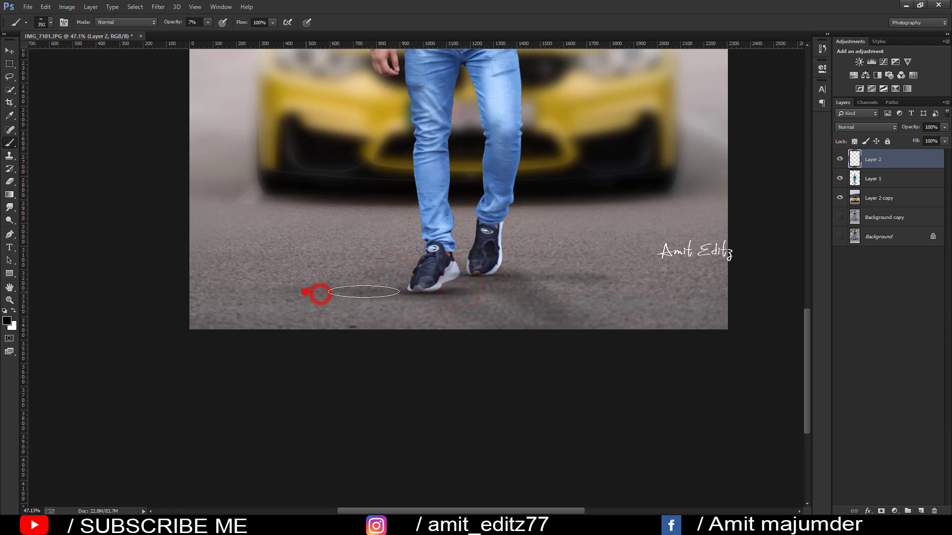
left_click(378, 292)
left_click(336, 277)
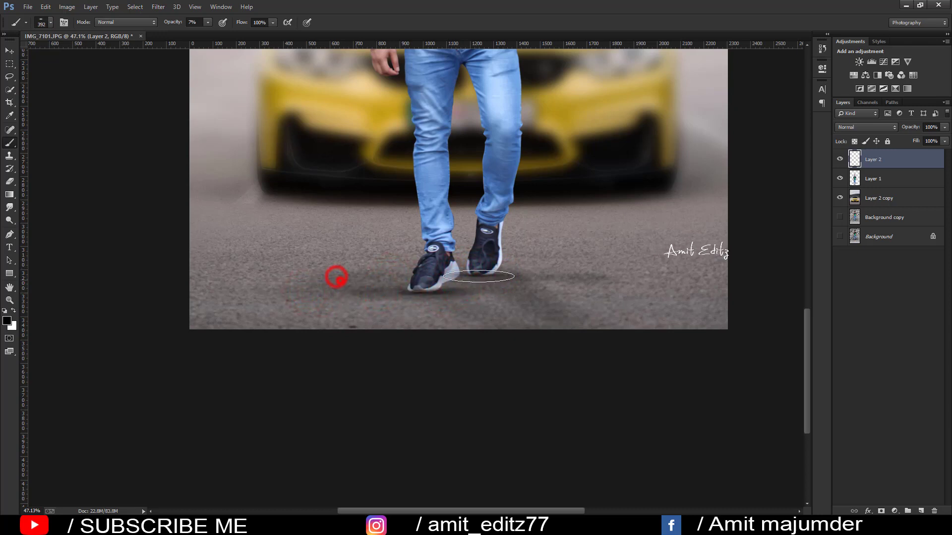
left_click(424, 268)
left_click(558, 268)
left_click(510, 278)
scroll(504, 312, "down", 3)
scroll(504, 312, "down", 2)
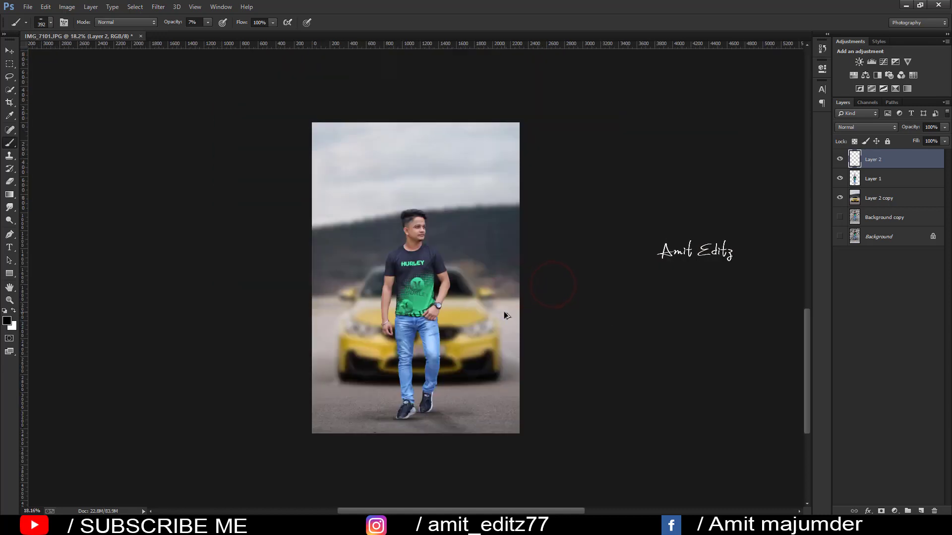
scroll(431, 410, "up", 2)
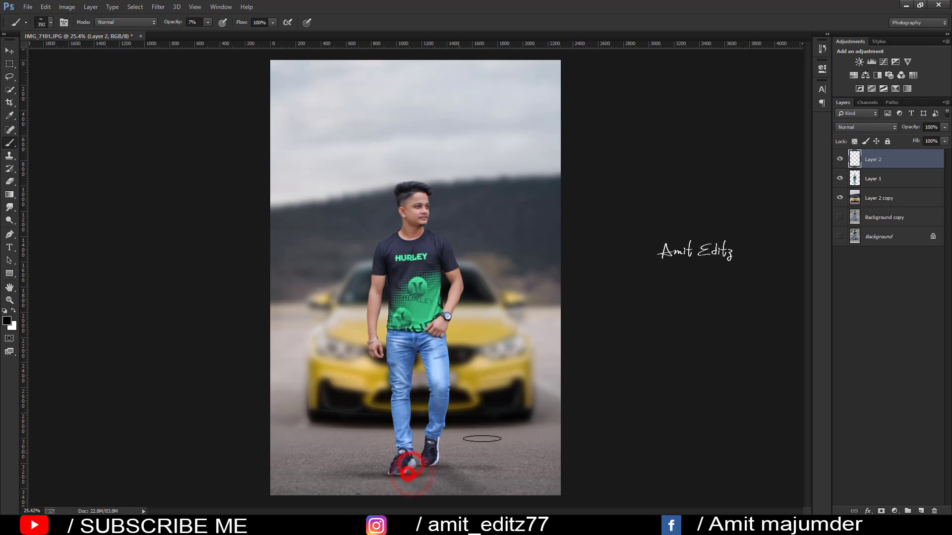
scroll(488, 402, "down", 2)
Step: With the Move tool, set Layer 2 to 86% opacity and drag it below Layer 1
key("ctrl+plus")
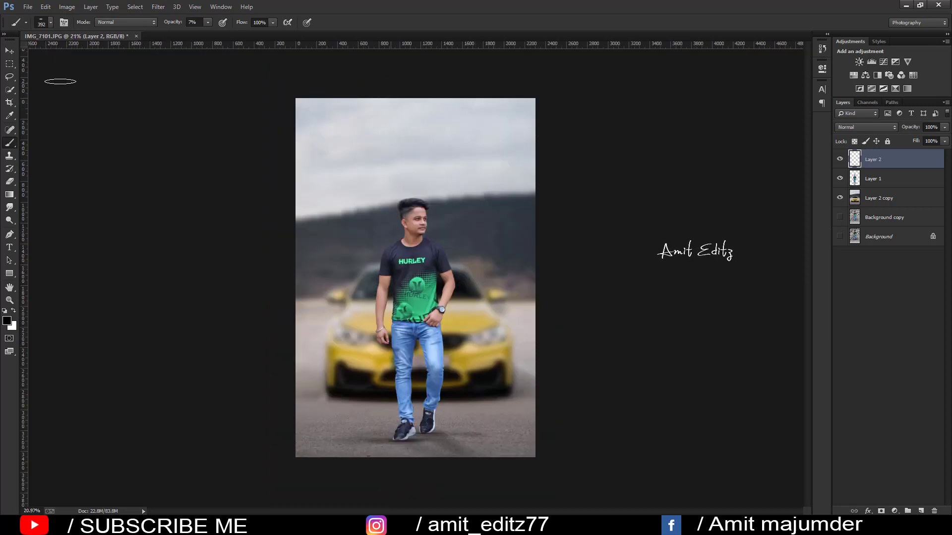
key("v")
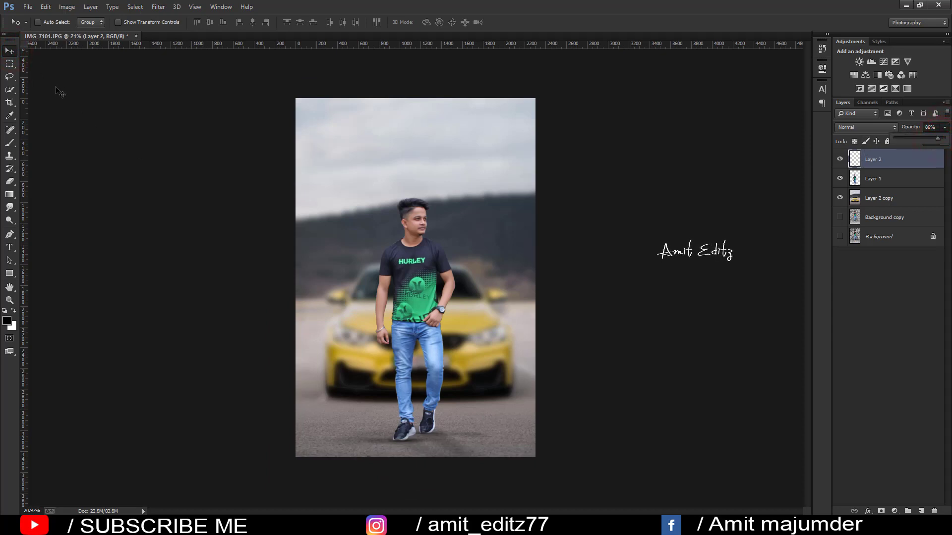
scroll(391, 349, "up", 2)
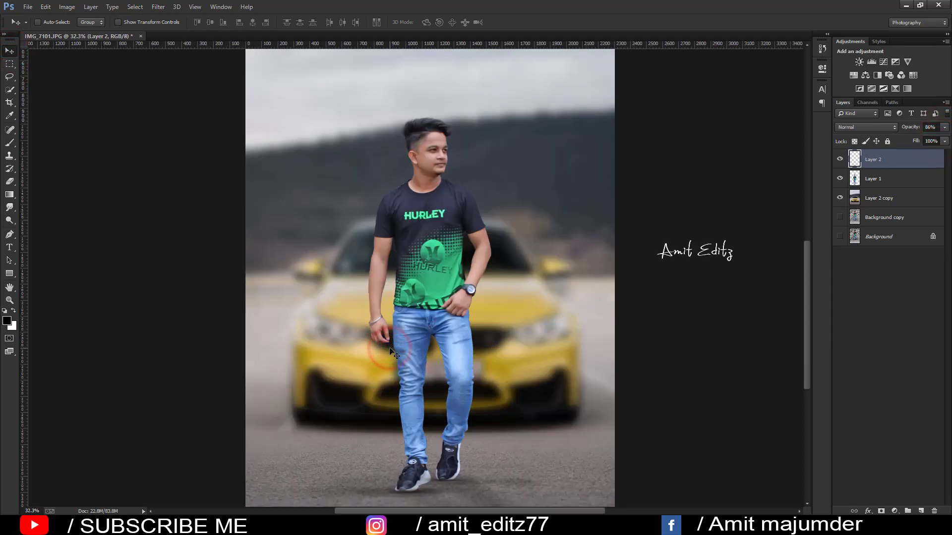
scroll(391, 353, "down", 2)
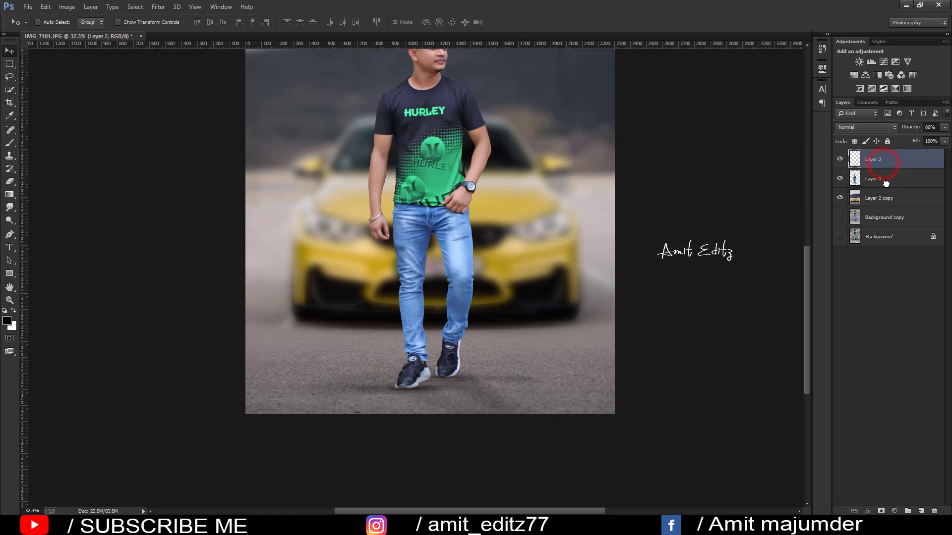
left_click_drag(880, 173, 882, 188)
scroll(504, 337, "down", 2)
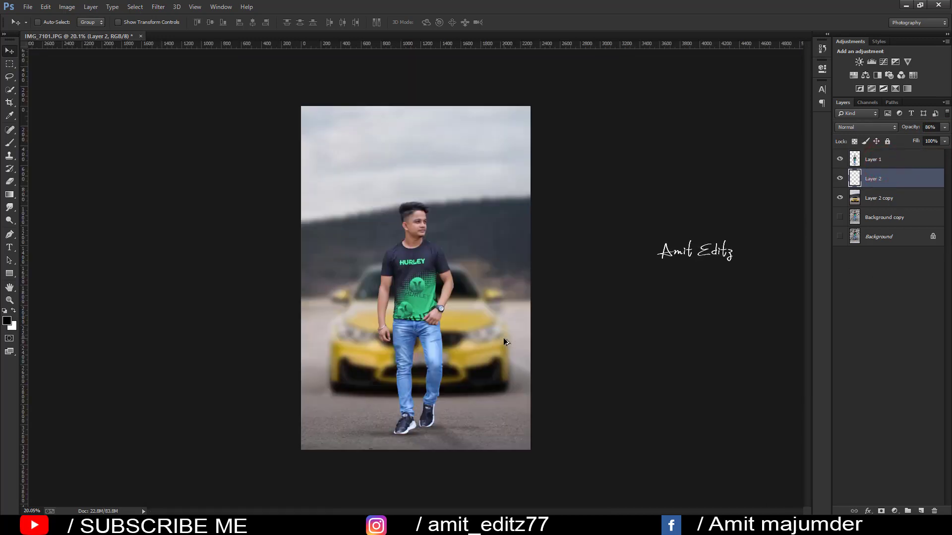
scroll(504, 337, "up", 1)
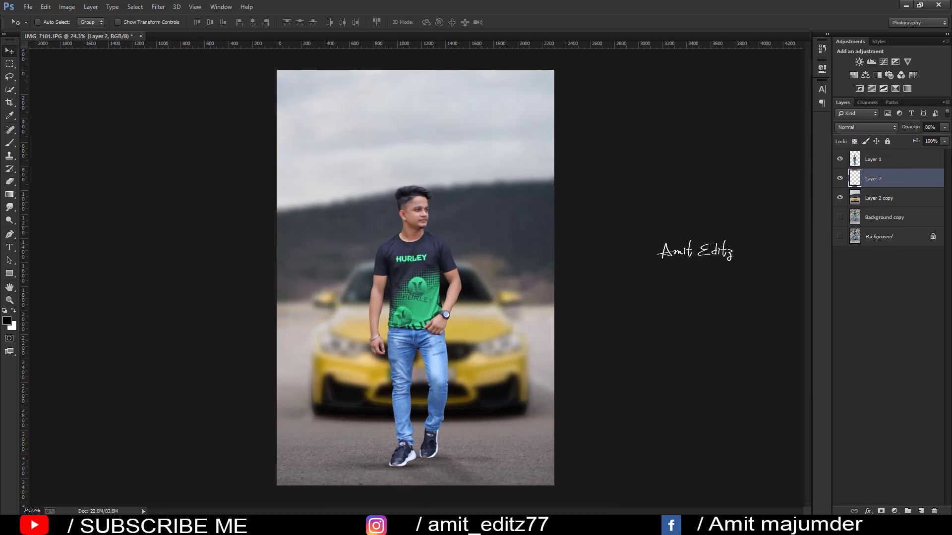
Step: Try a Brightness/Contrast adjustment at -62 on Layer 1, then delete it
left_click(881, 159)
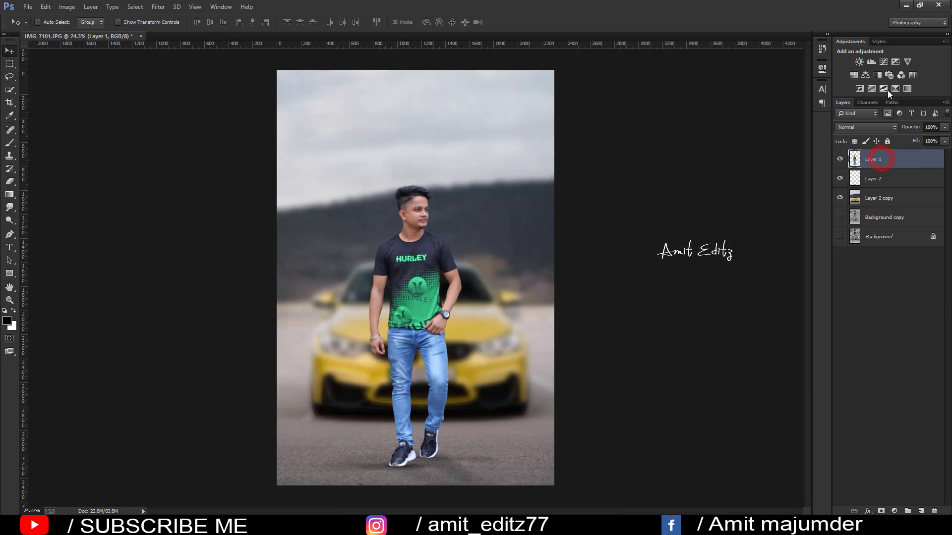
left_click(860, 63)
mouse_move(736, 115)
left_mouse_down()
mouse_move(673, 116)
mouse_move(799, 139)
left_mouse_up()
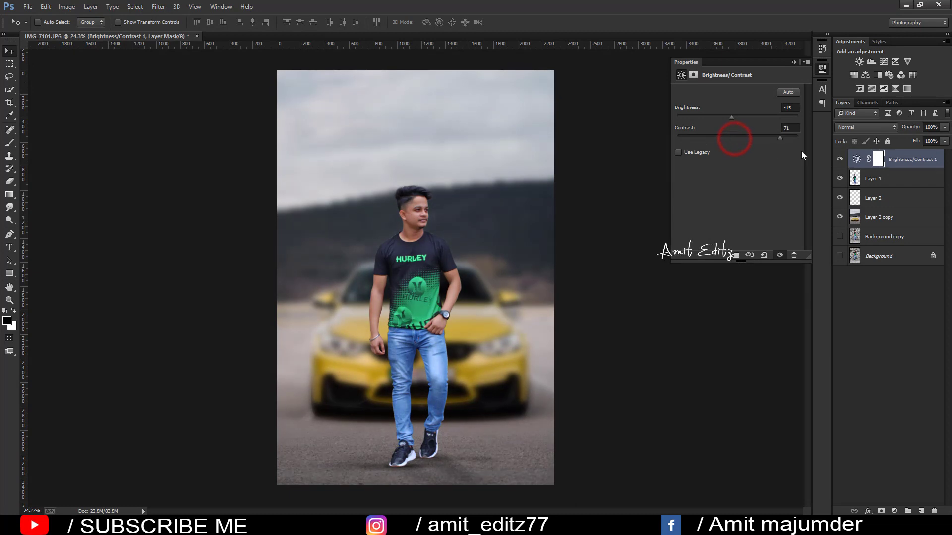
left_click(793, 62)
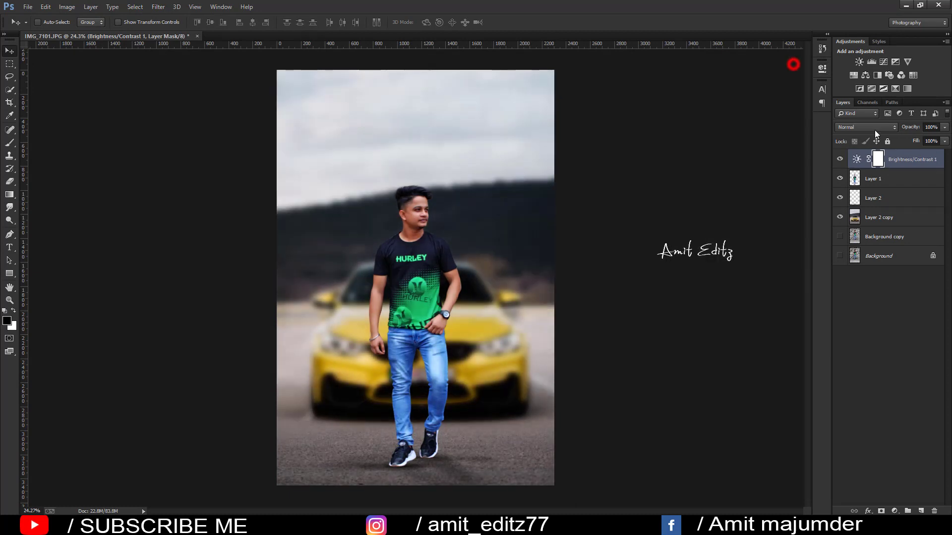
left_click_drag(927, 159, 934, 510)
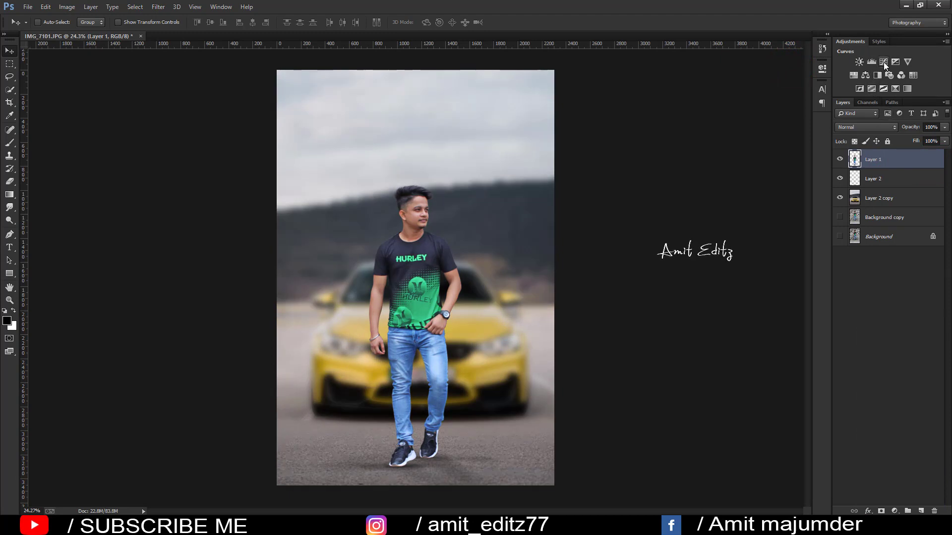
Step: Add a darkening Curves adjustment, then delete Curves 1 as well
left_click(884, 62)
mouse_move(746, 165)
left_mouse_down()
mouse_move(746, 185)
mouse_move(739, 165)
left_mouse_up()
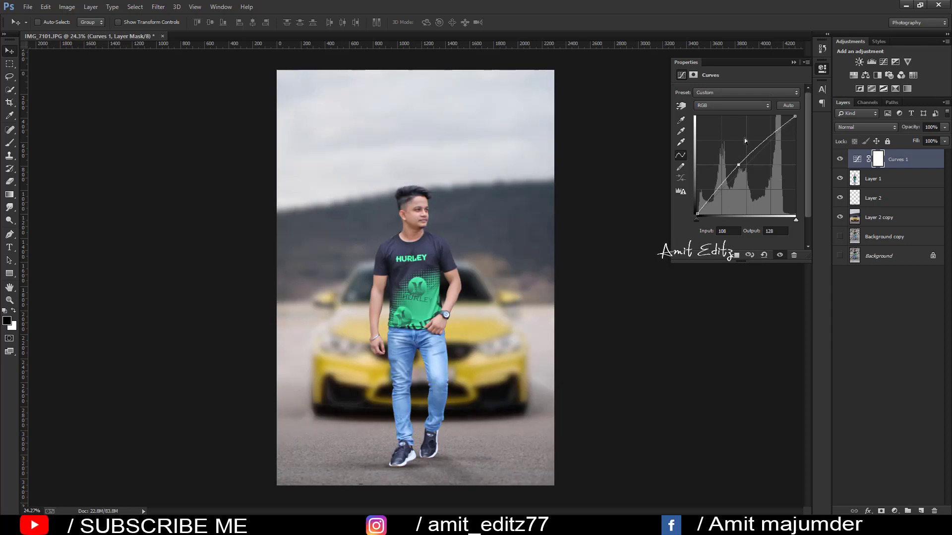
left_click(793, 62)
left_click_drag(904, 159, 934, 510)
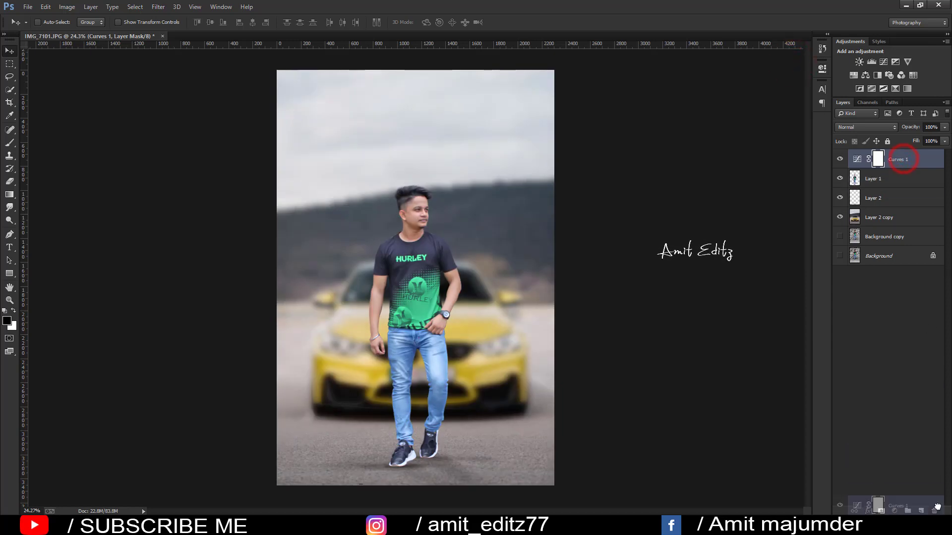
Step: Add a Levels adjustment with output white lowered to 117 and load the man's outline as a selection
left_click(870, 64)
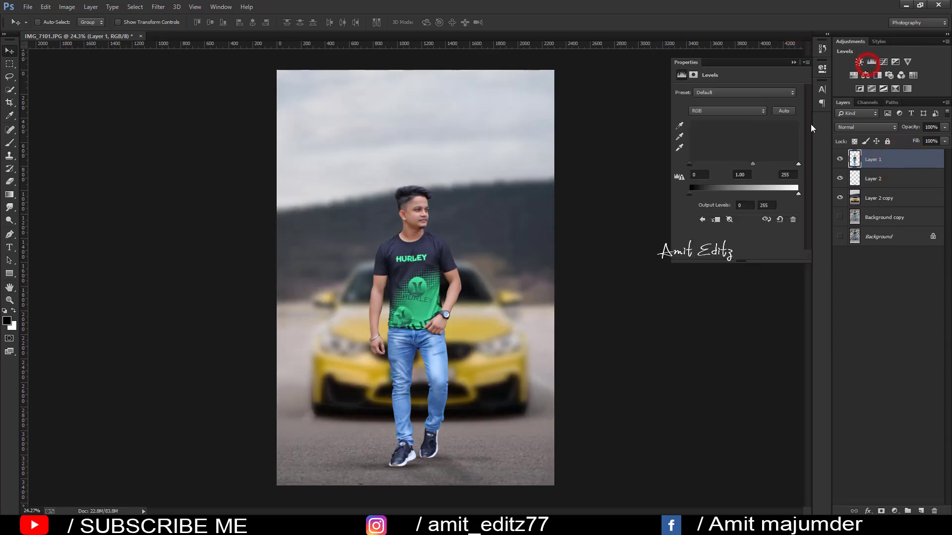
left_click_drag(792, 195, 741, 192)
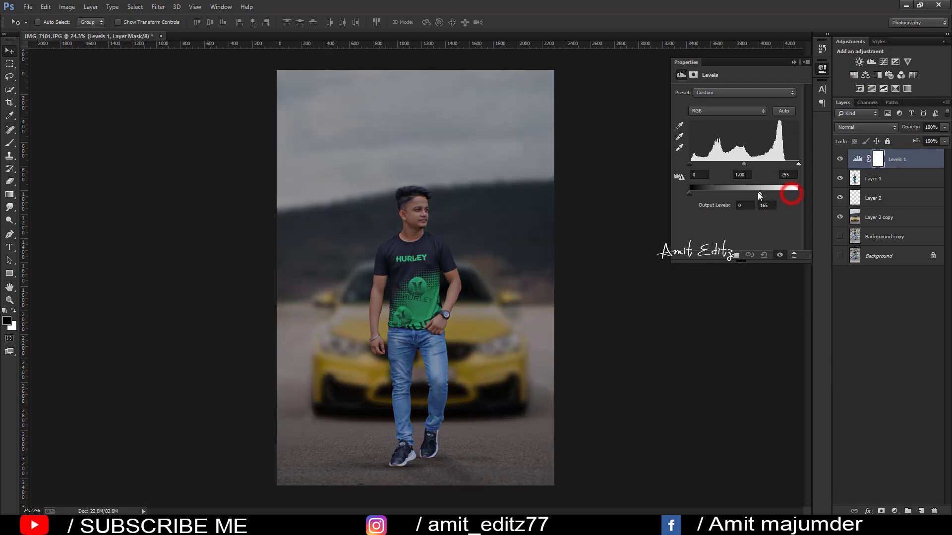
left_click(792, 65)
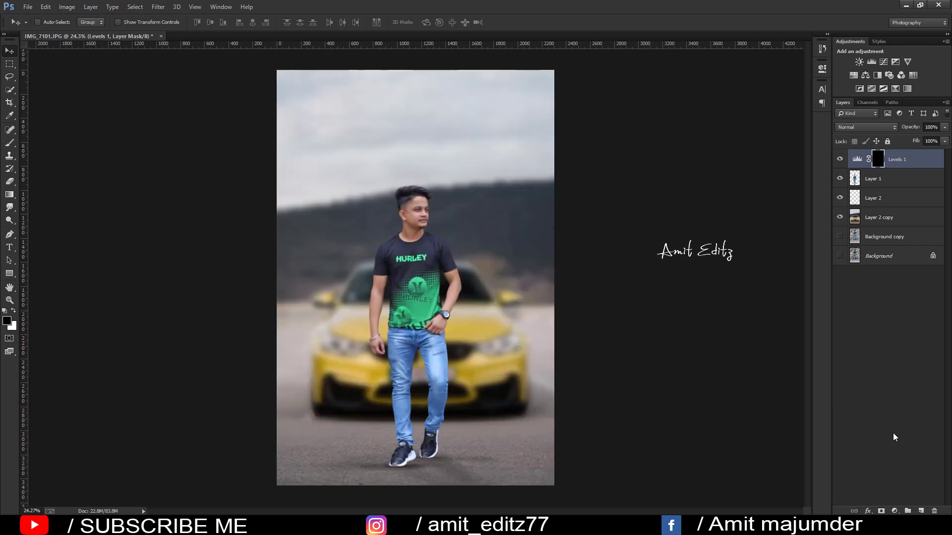
left_click(855, 178, "ctrl")
left_click(10, 142)
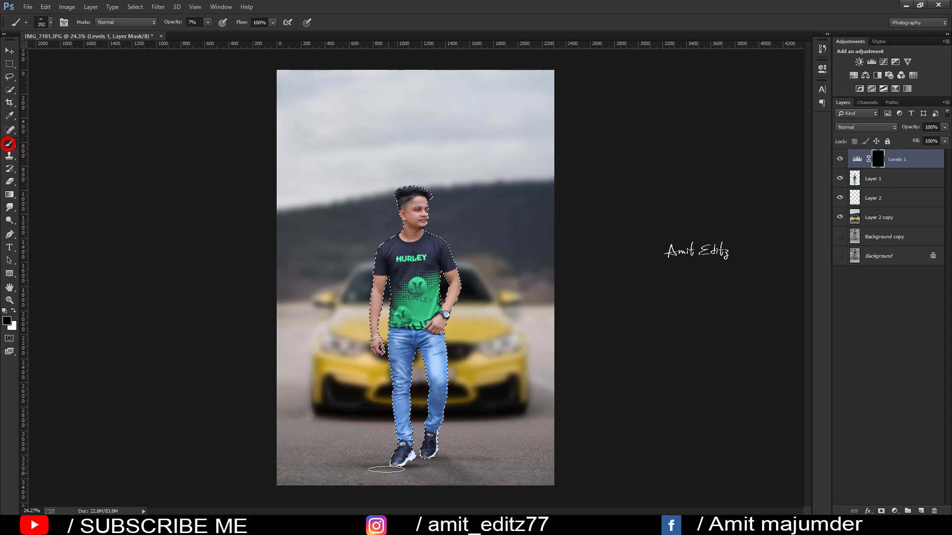
Step: Pick a smaller soft round brush and paint shadow on the Levels mask by the shoe toe
right_click(427, 403)
left_click(445, 360)
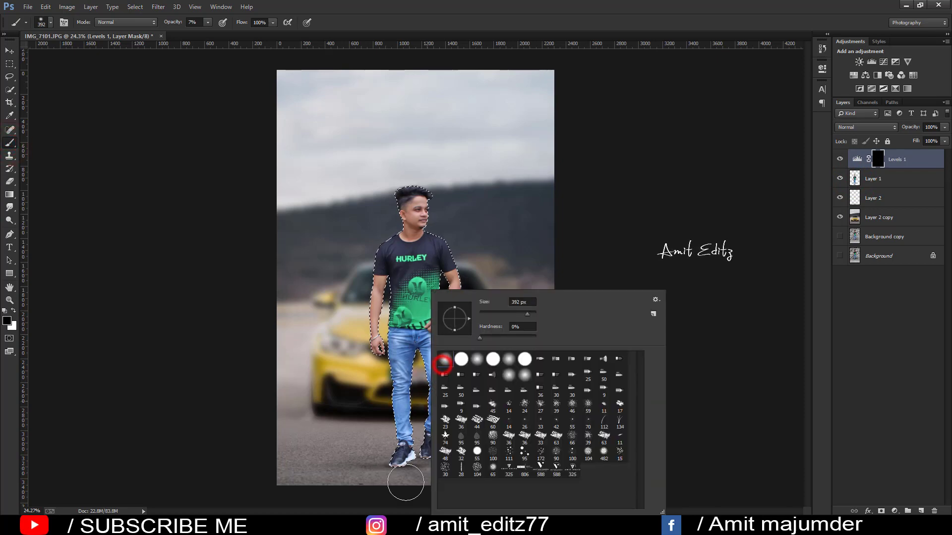
key("Return")
scroll(404, 453, "up", 3)
scroll(414, 428, "up", 2)
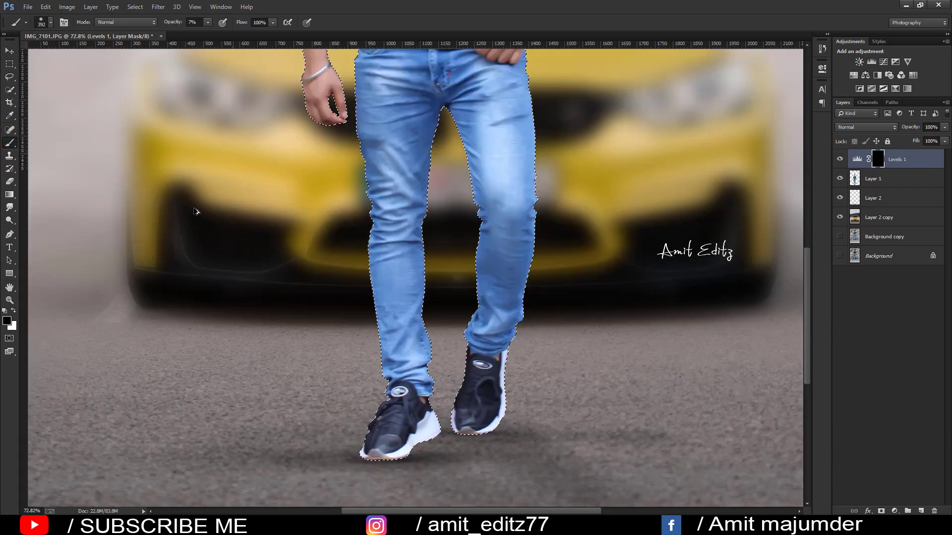
right_click(436, 451, "alt")
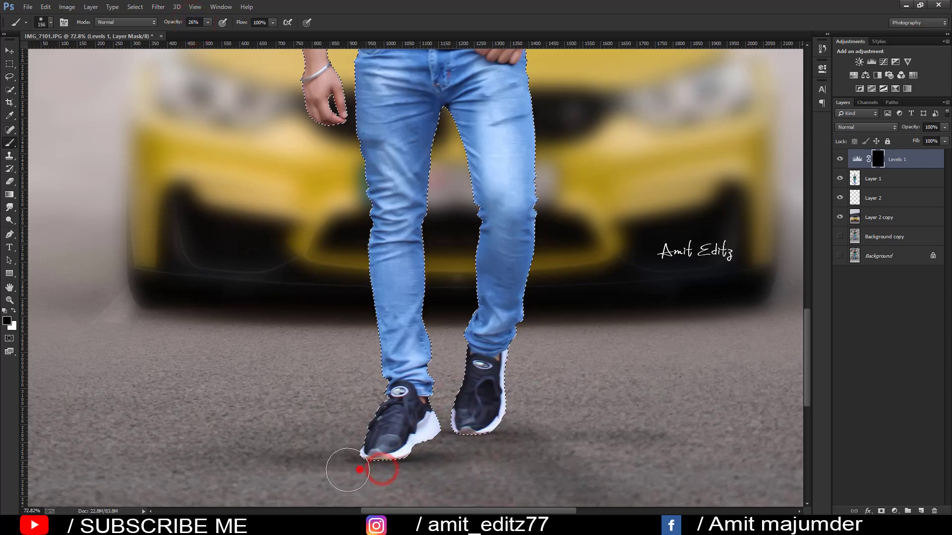
left_click(355, 440)
left_click(335, 474)
left_click(378, 473)
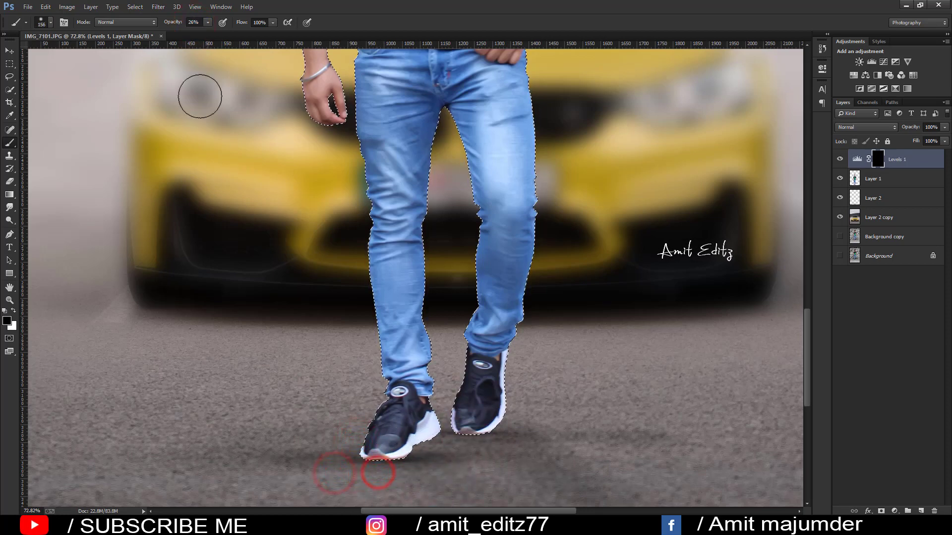
Step: At 81% brush opacity, paint more shadow near the shoes, then delete Levels 1
left_click(192, 27)
type("81")
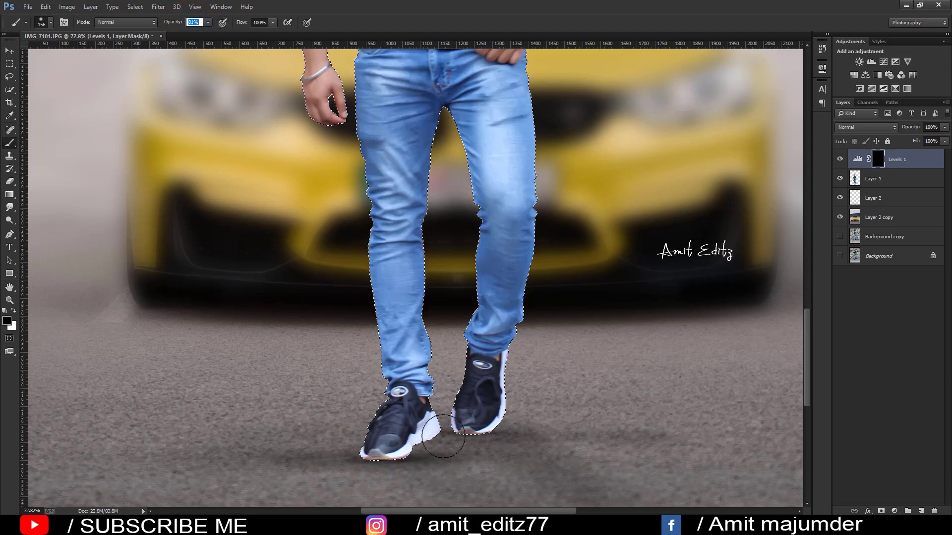
left_click(494, 420)
left_click(346, 458)
left_click(388, 476)
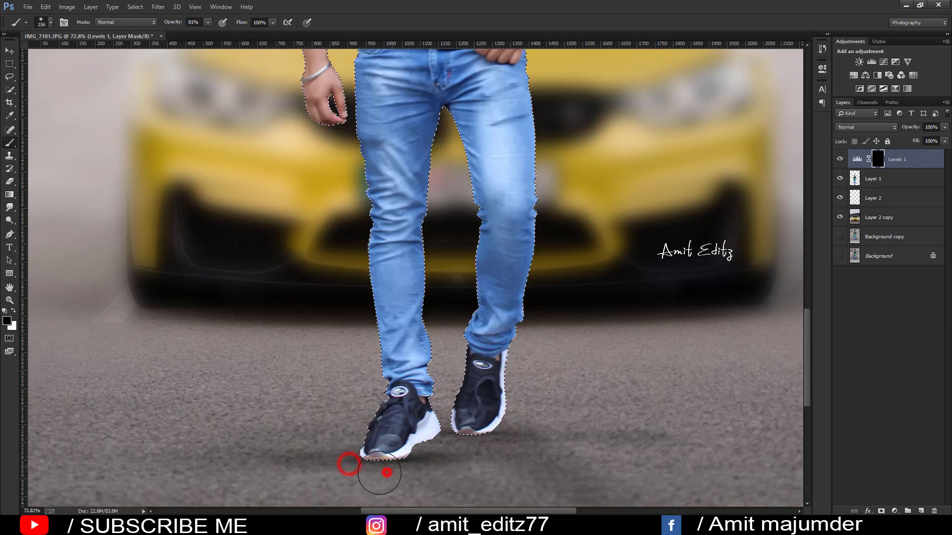
left_click(374, 282)
left_click_drag(922, 159, 938, 511)
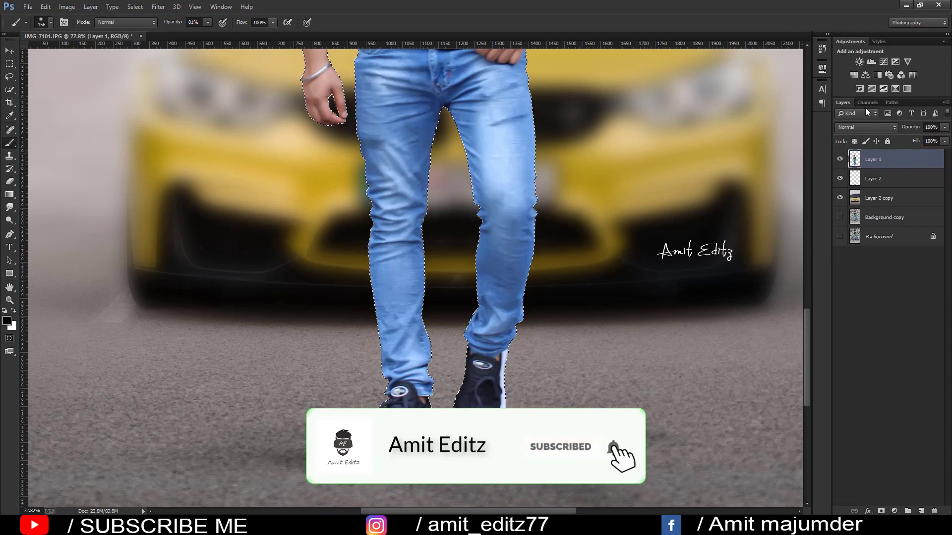
Step: Try a darkening Brightness/Contrast adjustment, deselect, delete the adjustment layer, and add an empty layer
left_click(857, 63)
left_click_drag(736, 117, 706, 120)
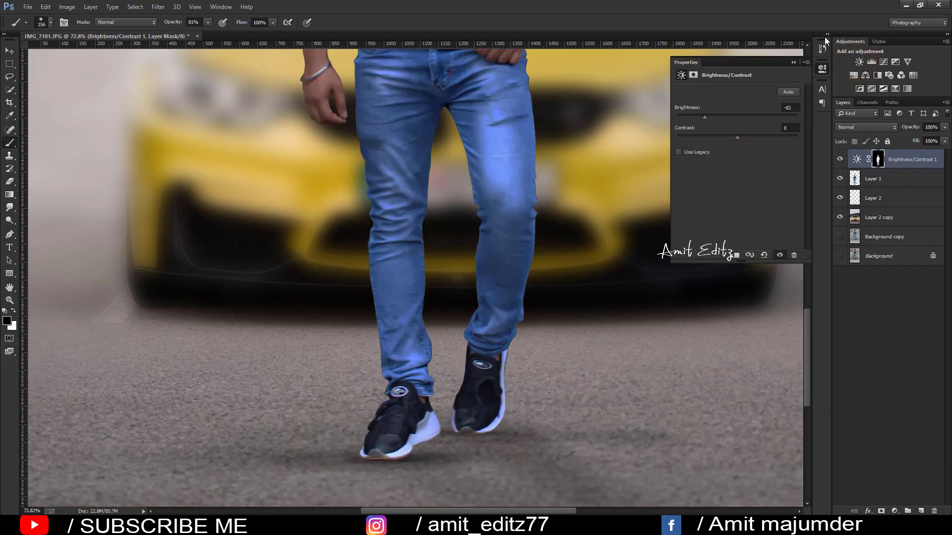
left_click(793, 62)
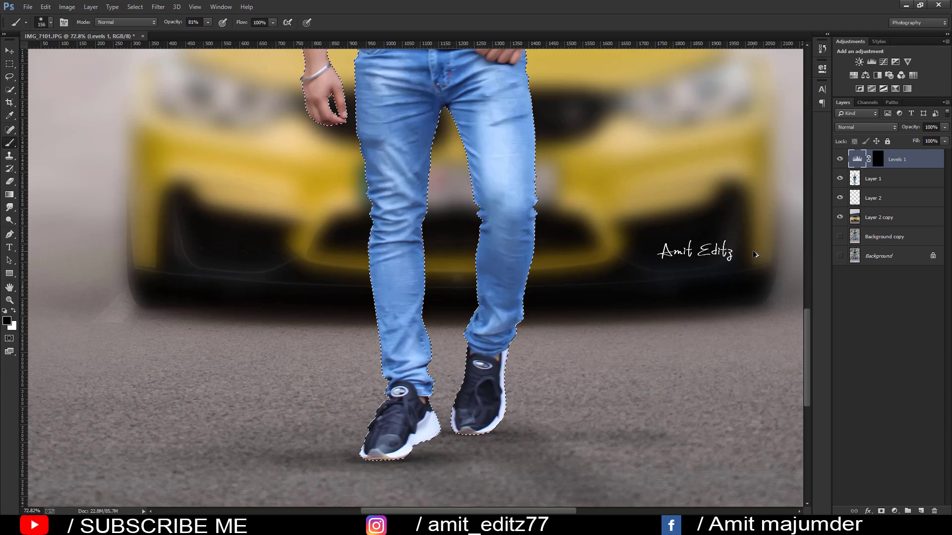
key("ctrl+d")
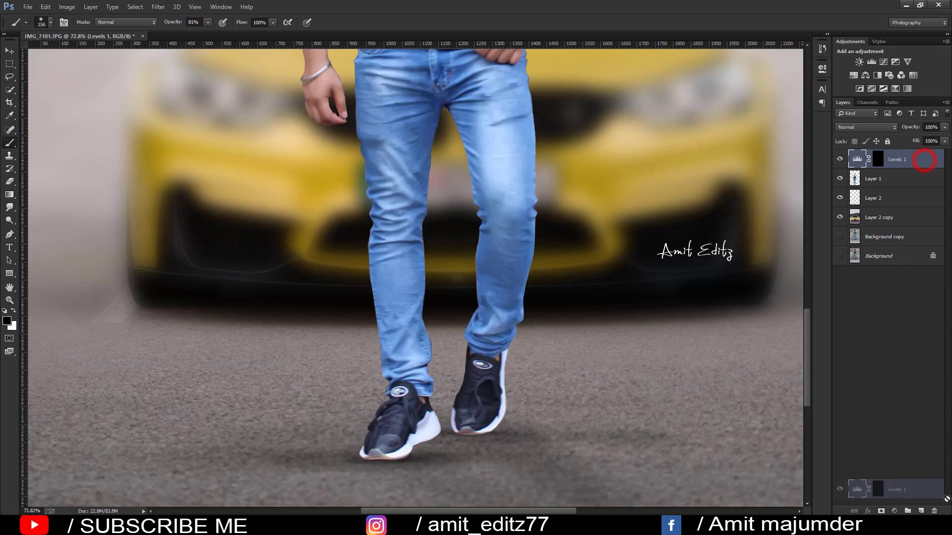
left_click_drag(925, 163, 934, 511)
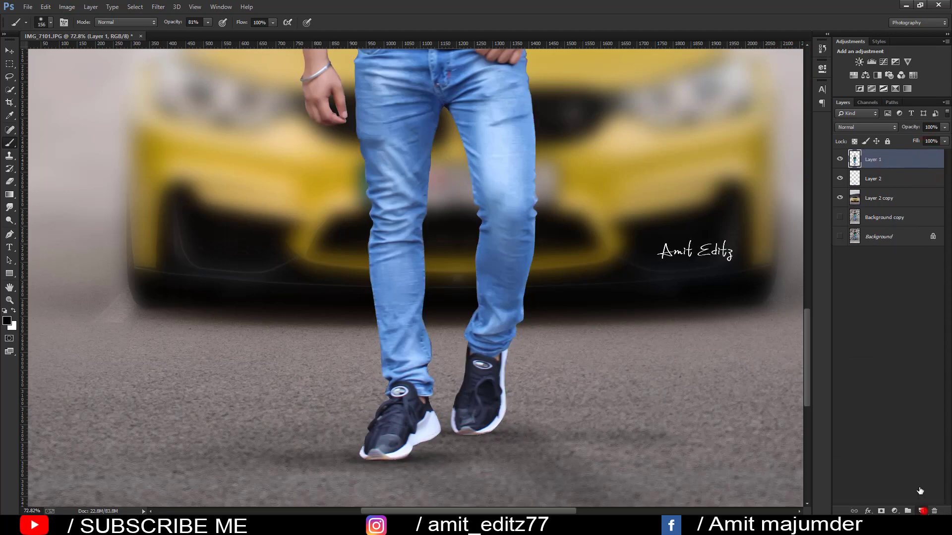
left_click(921, 511)
Step: Add a Brightness/Contrast layer at -97, delete empty Layer 3, and invert its mask to black
left_click(859, 62)
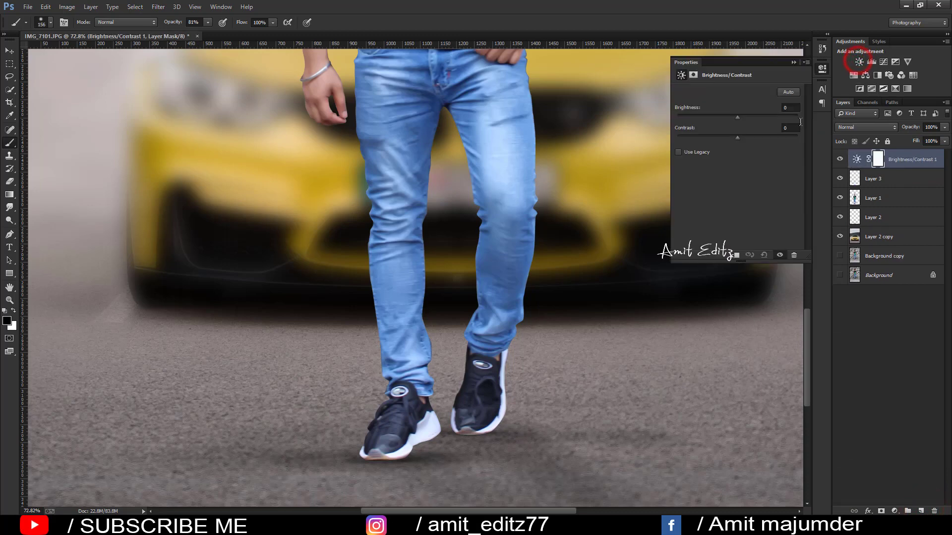
left_click_drag(720, 119, 699, 117)
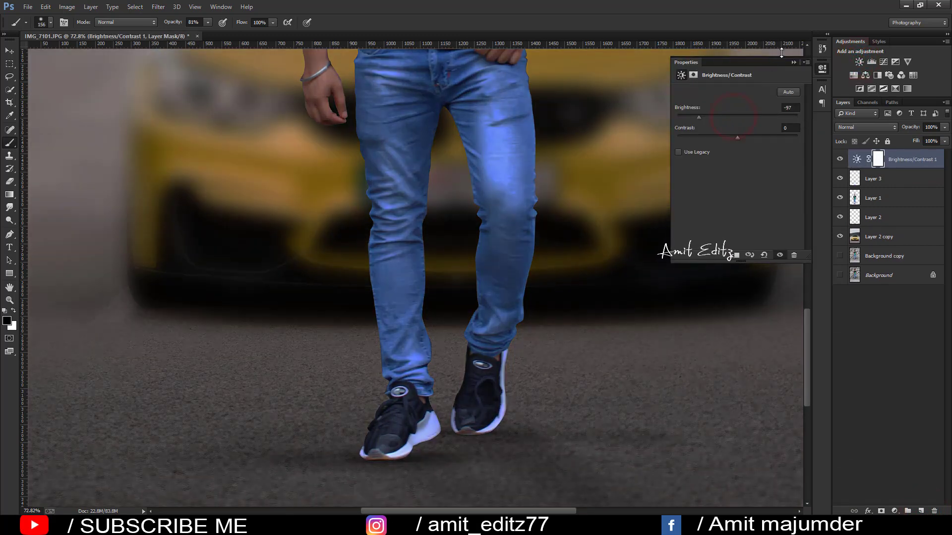
left_click(793, 63)
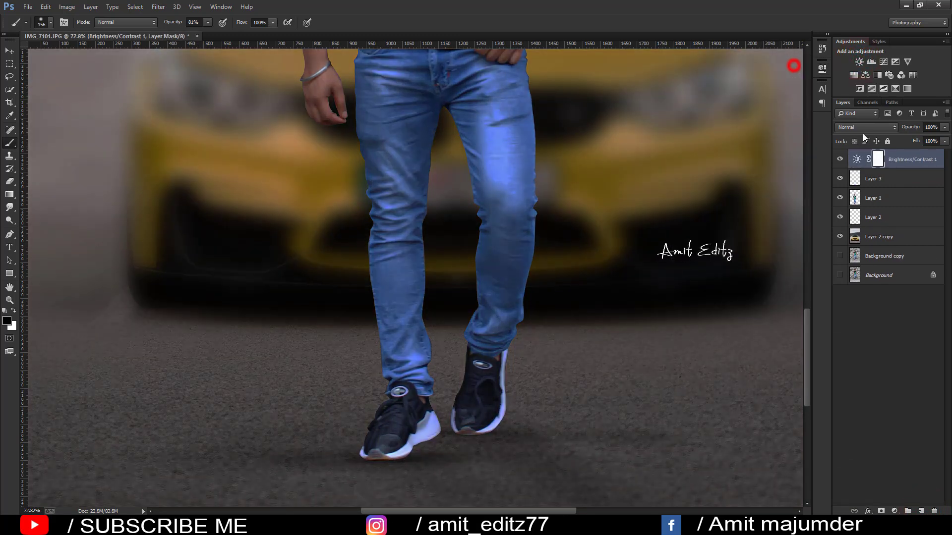
left_click(892, 179)
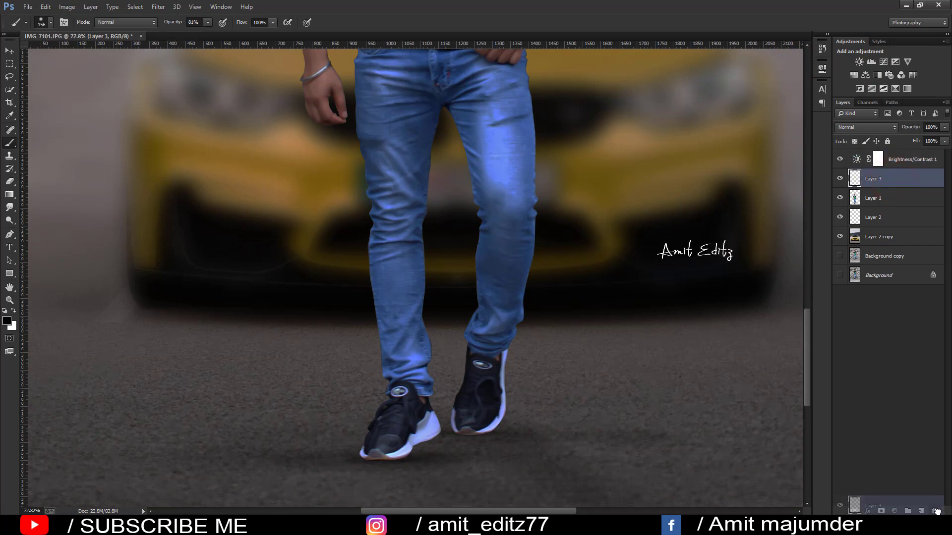
left_click_drag(893, 179, 934, 511)
left_click(890, 162)
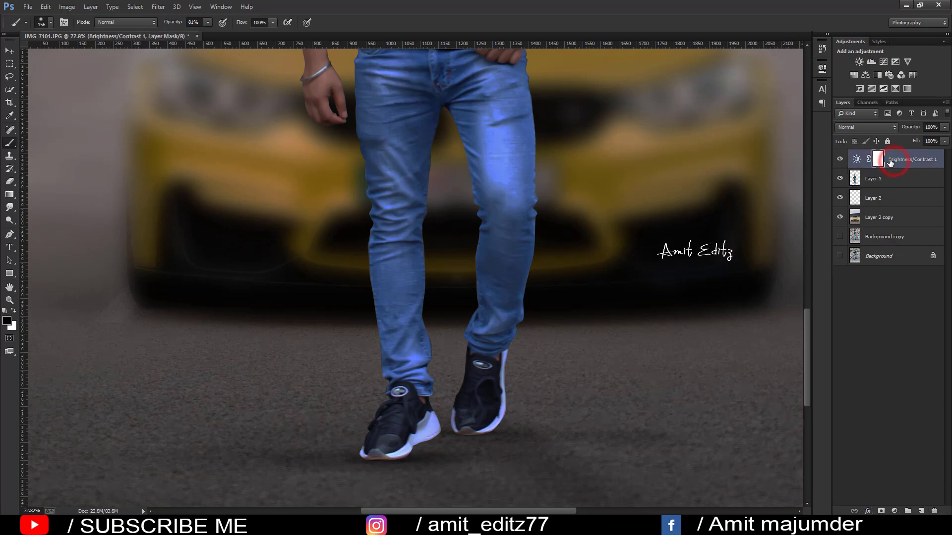
key("ctrl+i")
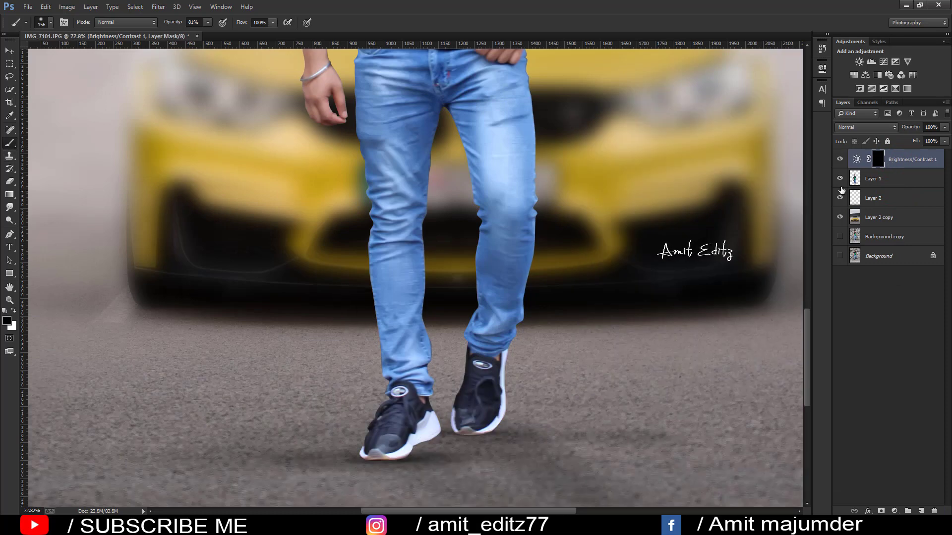
Step: Load the man's outline and paint white on the mask along the left shoe
left_click(855, 181, "ctrl")
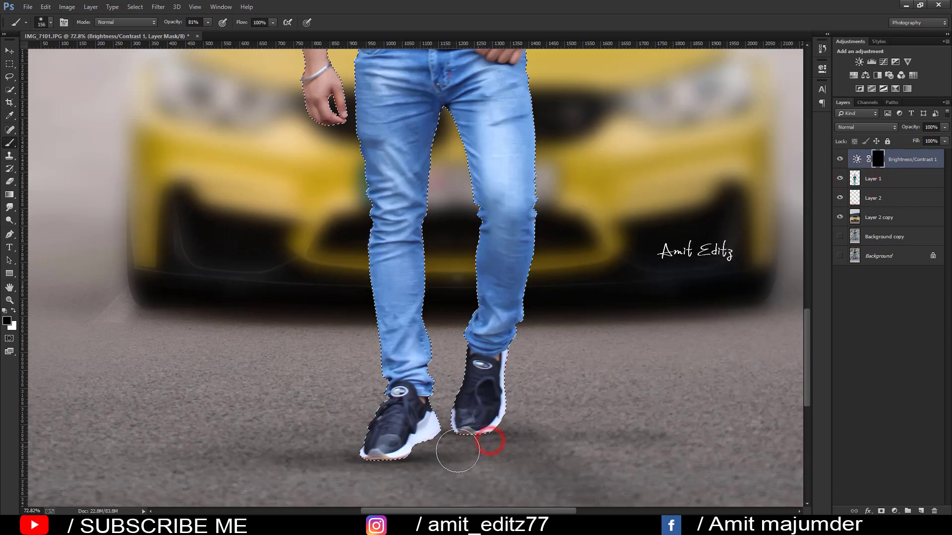
left_click_drag(426, 421, 381, 423)
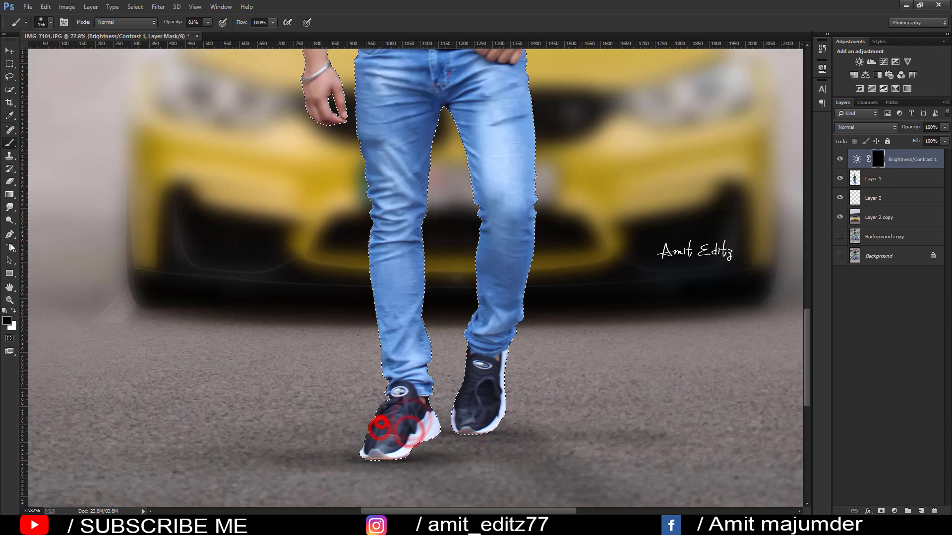
left_click(13, 310)
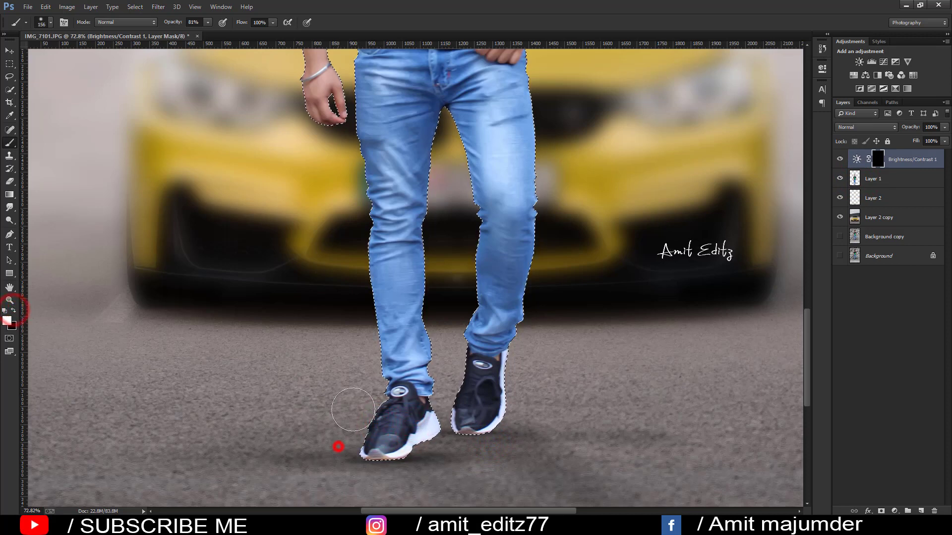
left_click_drag(339, 447, 427, 436)
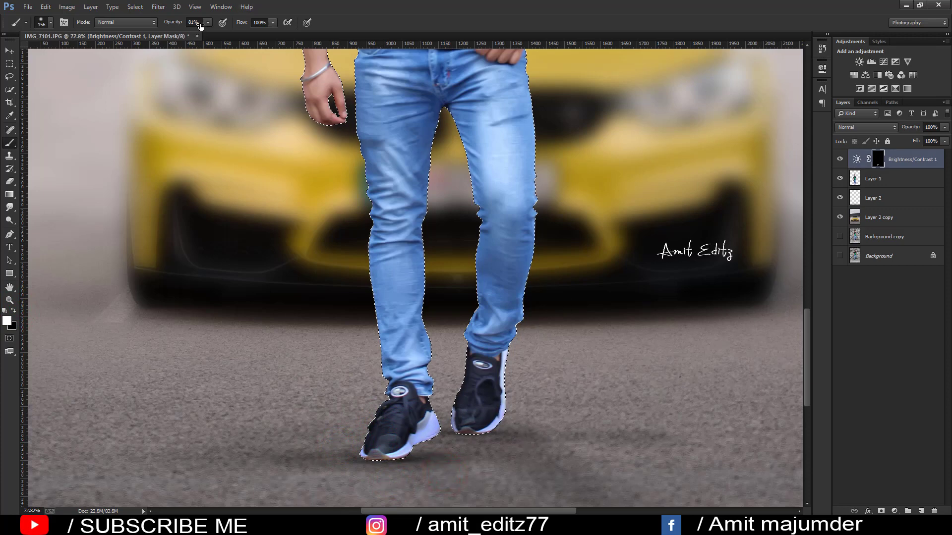
left_click(435, 449)
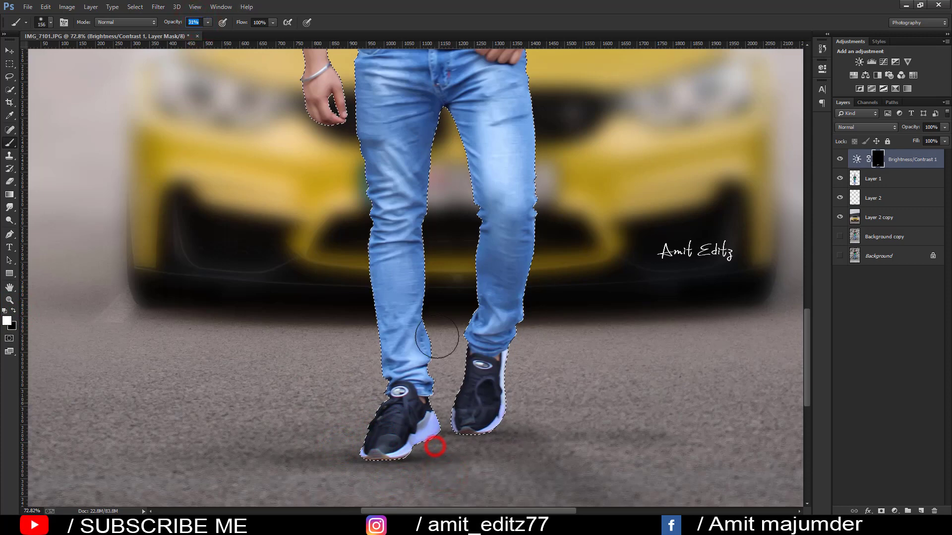
Step: Paint darkened ground shadow around both shoes through the mask, then zoom out to the whole image
left_click(435, 333)
left_click(360, 313)
left_click(446, 361)
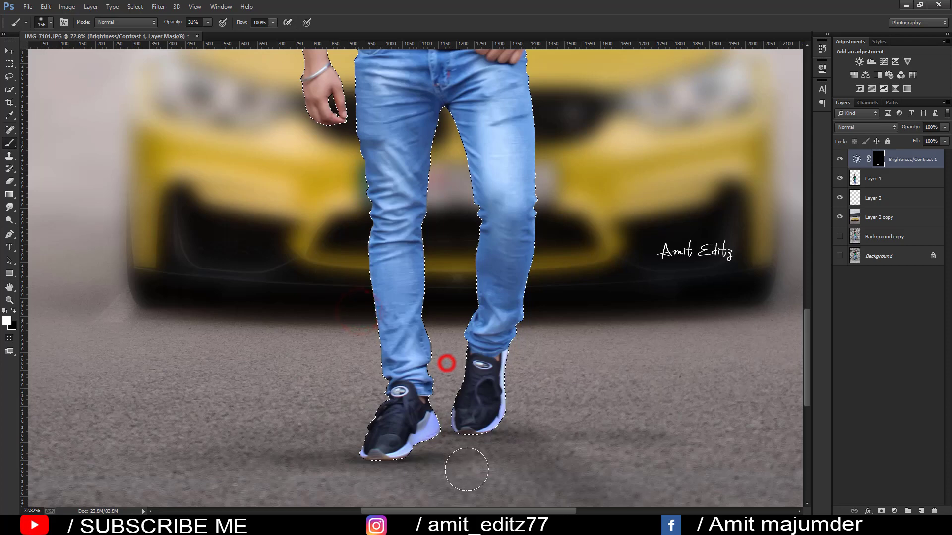
left_click(520, 451)
left_click(424, 447)
left_click(447, 474)
left_click(396, 474)
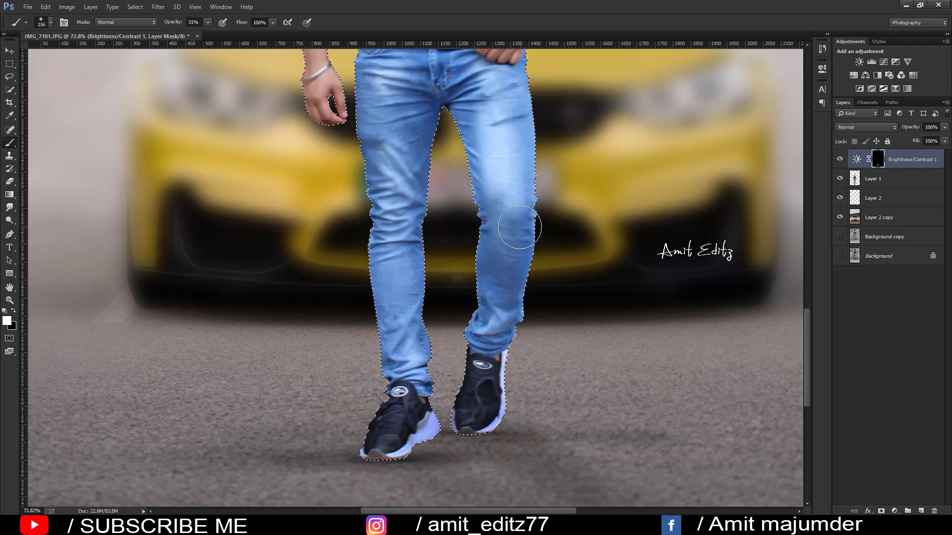
scroll(519, 228, "down", 5)
scroll(513, 237, "down", 5)
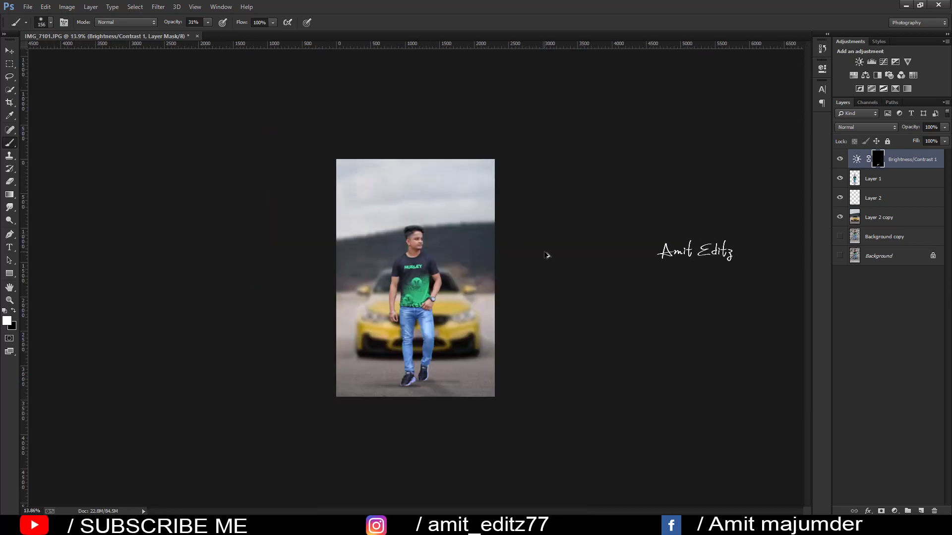
Step: Stamp the visible layers into a merged Layer 3, then discard the trial merges
scroll(545, 255, "up", 3)
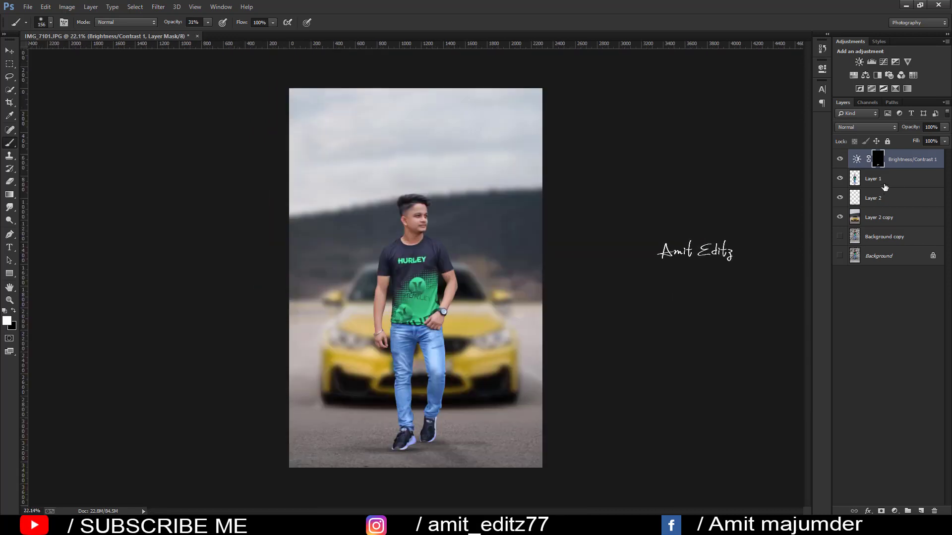
key("ctrl+shift+alt+e")
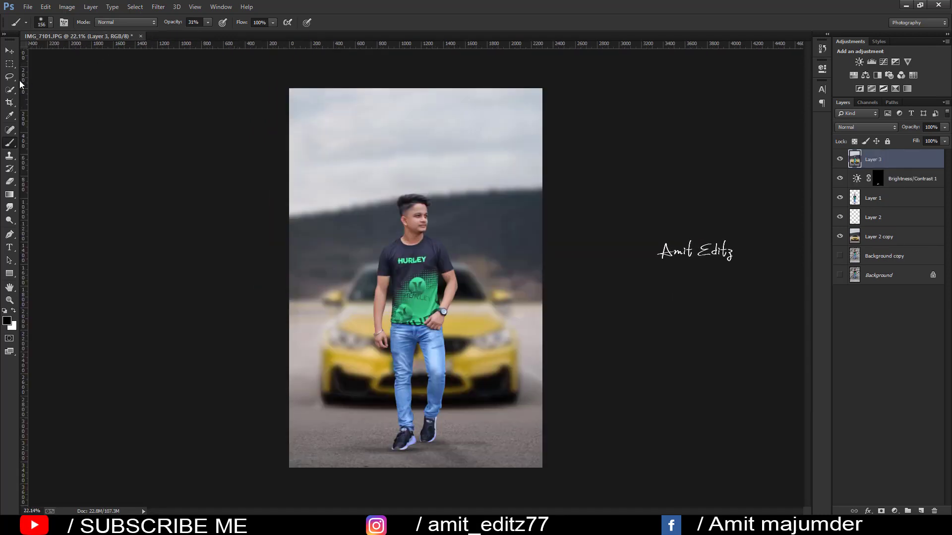
left_click(11, 102)
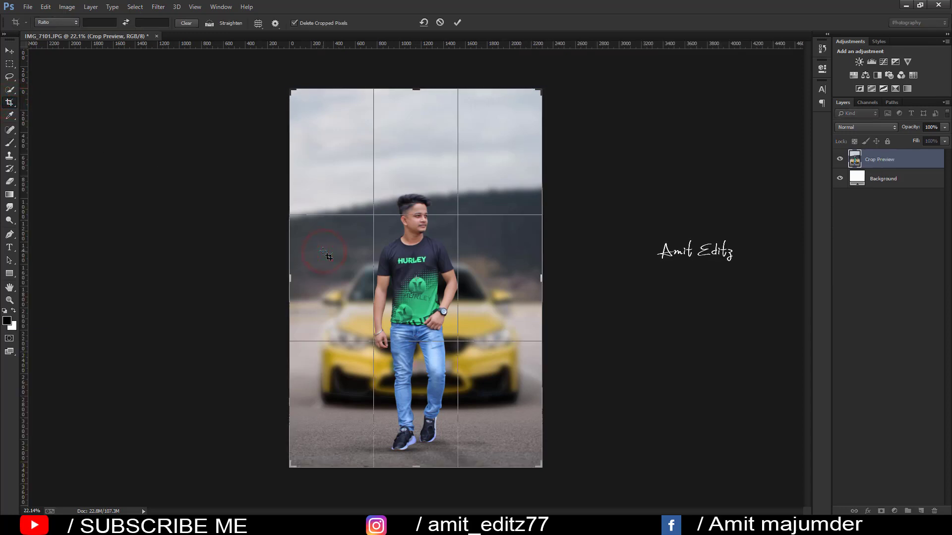
key("Escape")
left_click(158, 7)
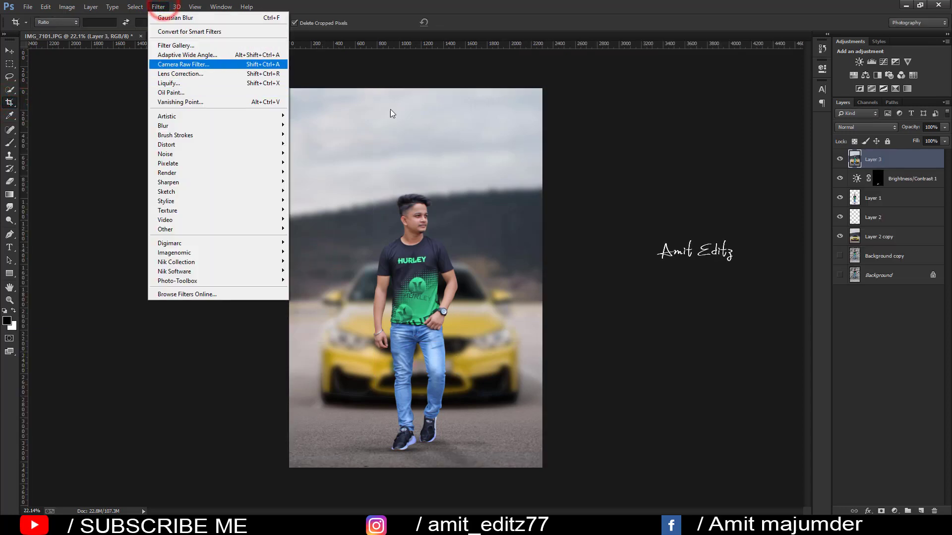
left_click(892, 165)
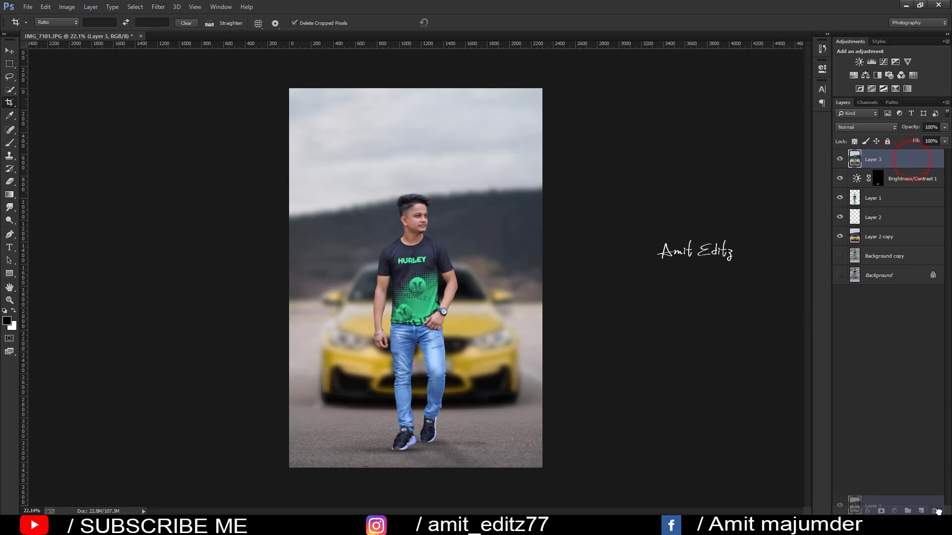
left_click_drag(912, 163, 934, 511)
left_click(159, 7)
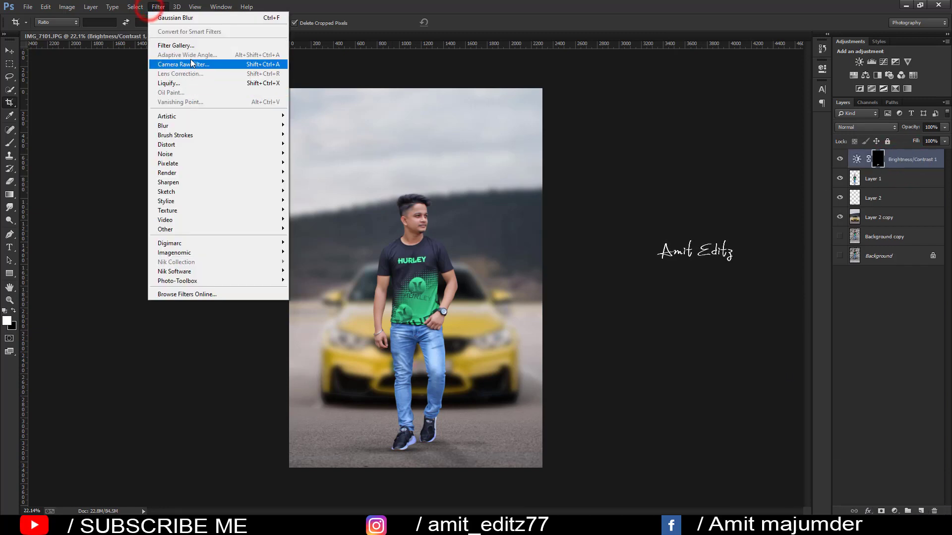
left_click(582, 183)
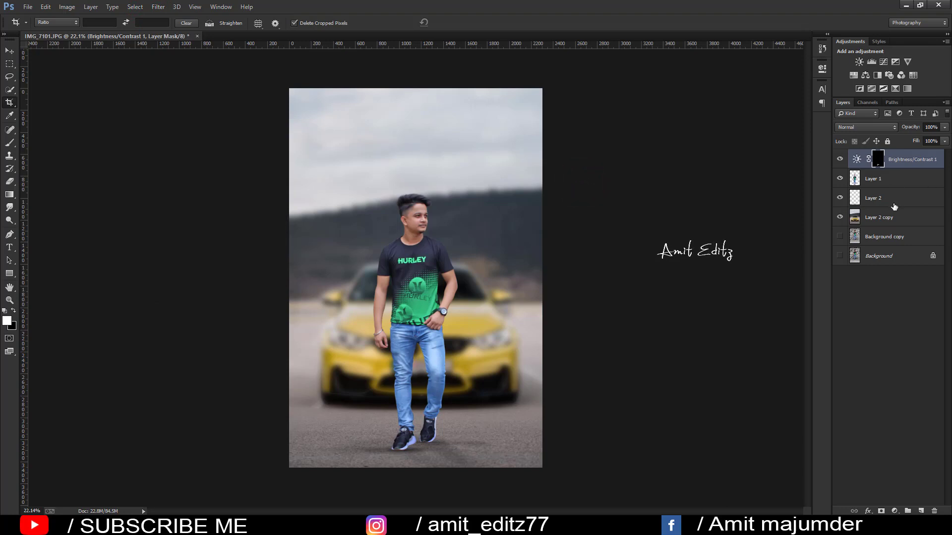
key("ctrl+alt+shift+e")
left_click_drag(890, 160, 934, 511)
Step: Stamp a fresh merged Layer 3, duplicate it, and start the Camera Raw Filter
key("x")
key("ctrl+alt+shift+e")
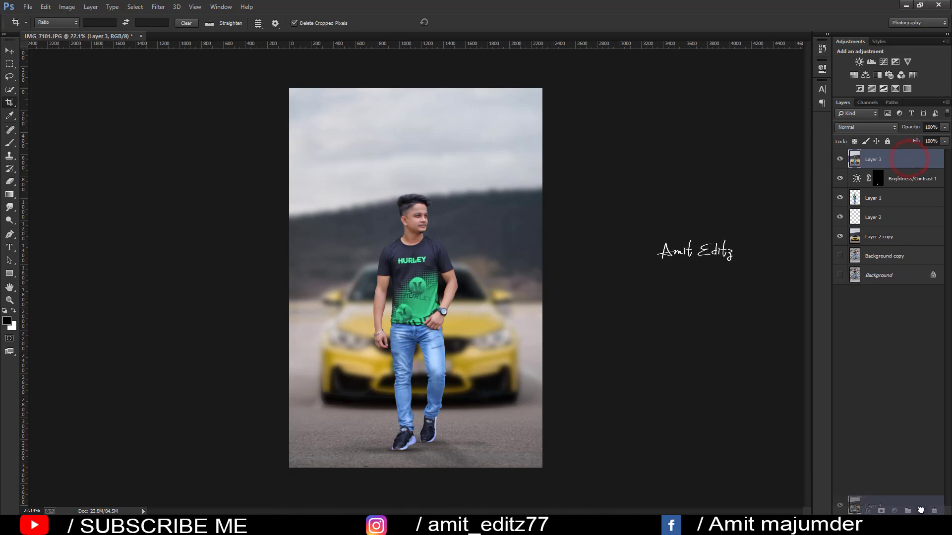
left_click_drag(910, 161, 921, 511)
left_click(164, 7)
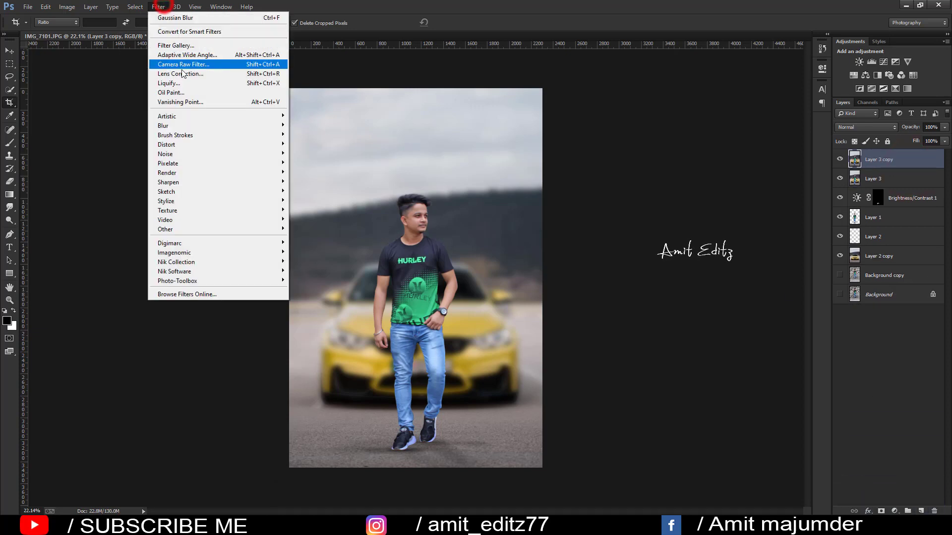
left_click(183, 64)
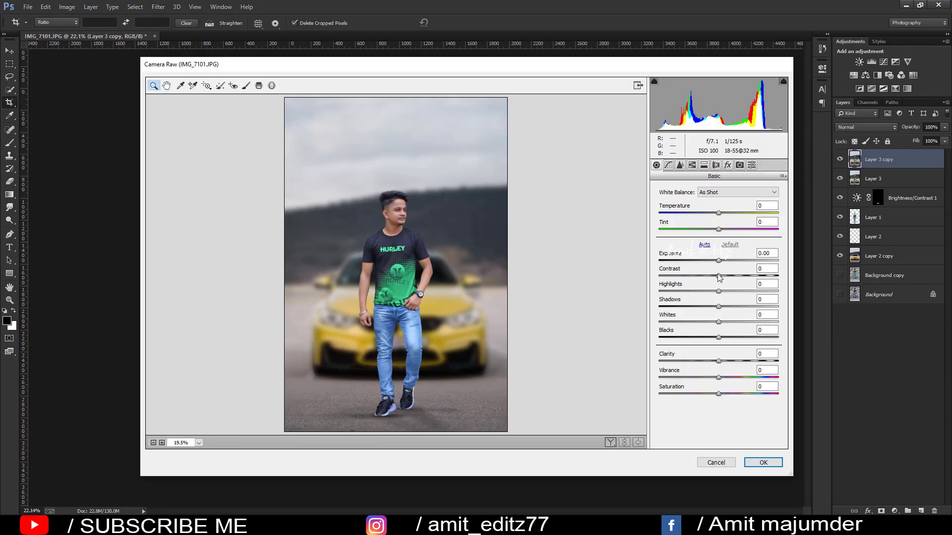
Step: Set contrast +7, cool the white balance, lift shadows and blacks, and brighten oranges +12
left_click_drag(718, 276, 723, 276)
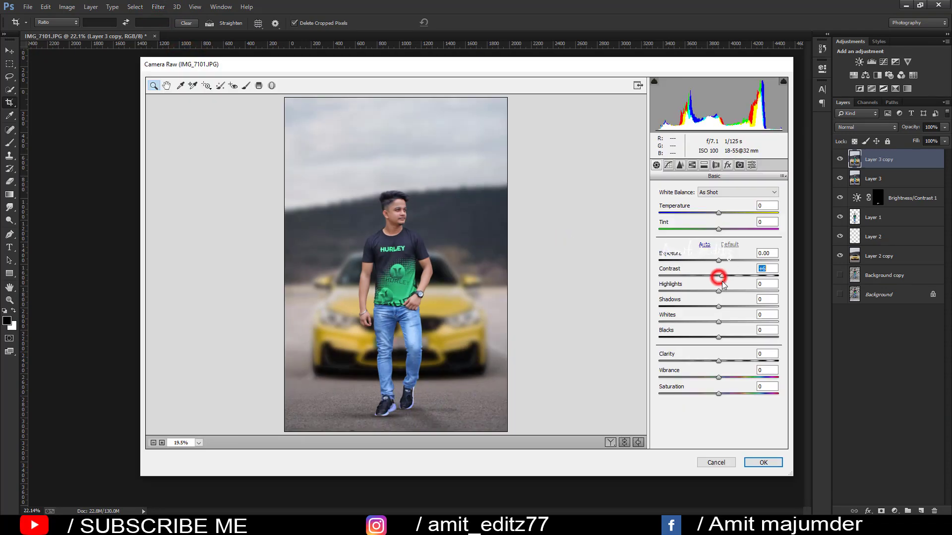
left_click_drag(718, 213, 710, 229)
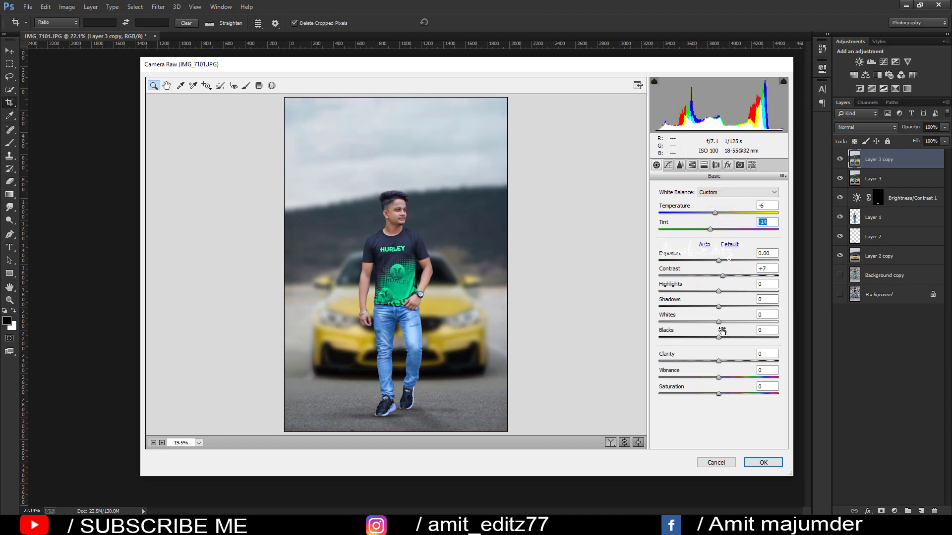
mouse_move(719, 321)
left_mouse_down()
mouse_move(706, 322)
mouse_move(727, 306)
mouse_move(728, 361)
left_mouse_up()
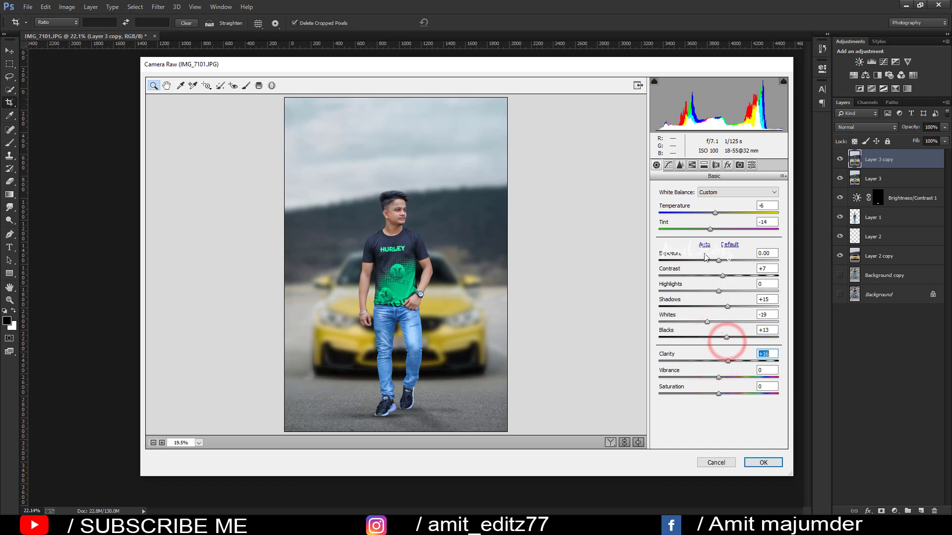
left_click(692, 165)
left_click(714, 204)
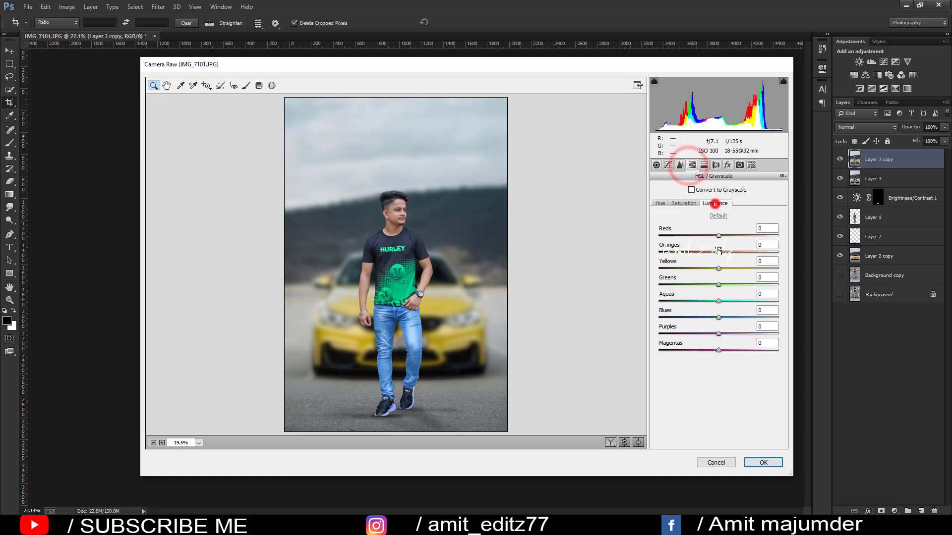
left_click_drag(718, 252, 725, 252)
Step: Try blue primary hue -7 and highlight toning hue 50, then reset blue primary hue to 0
left_click(740, 165)
left_click_drag(718, 352, 714, 352)
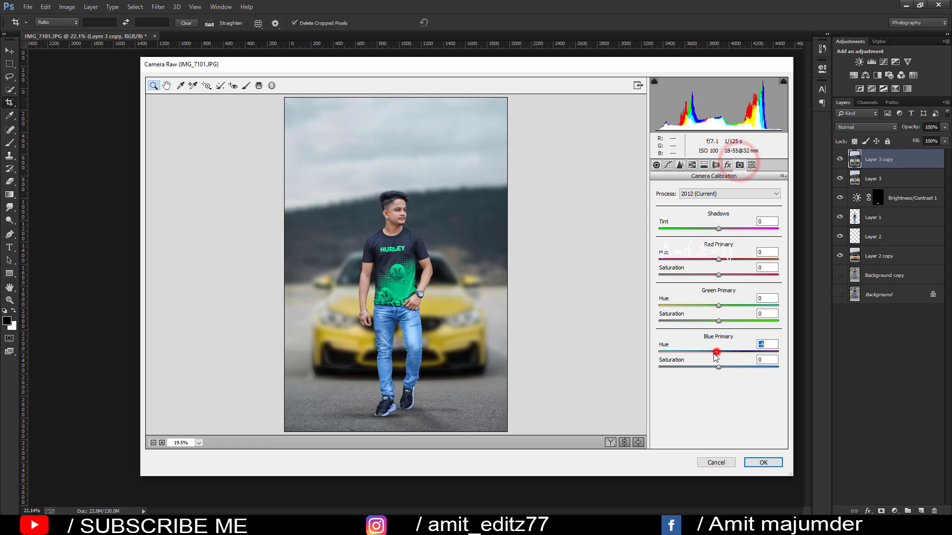
left_click(707, 168)
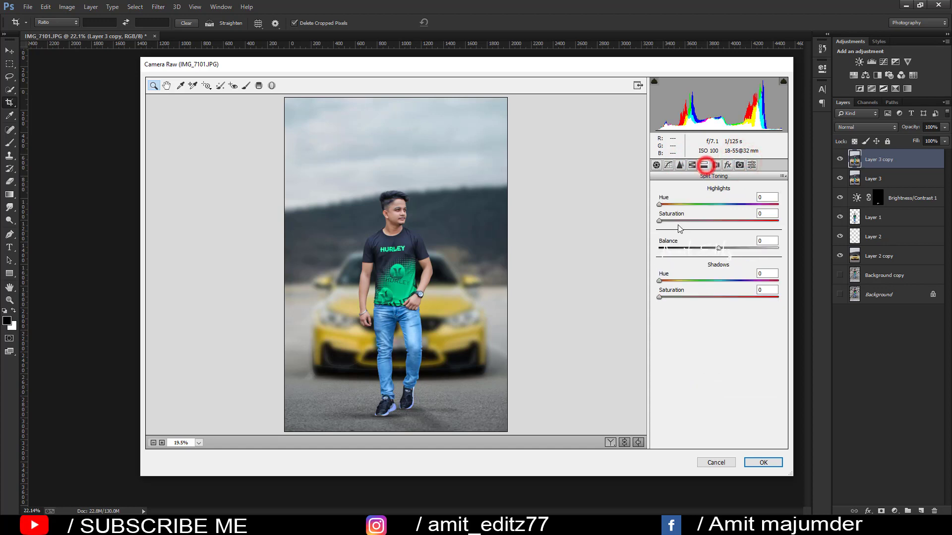
left_click_drag(659, 204, 675, 204)
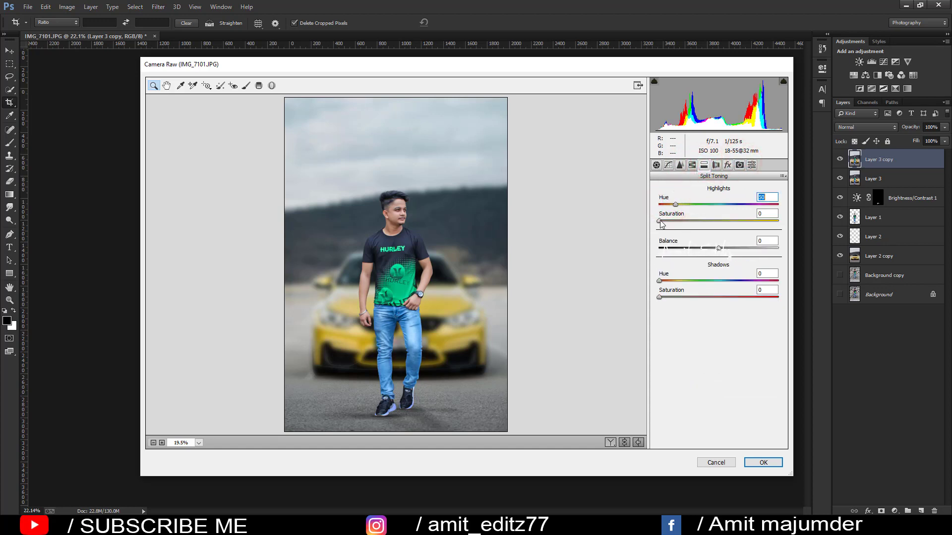
left_click(740, 165)
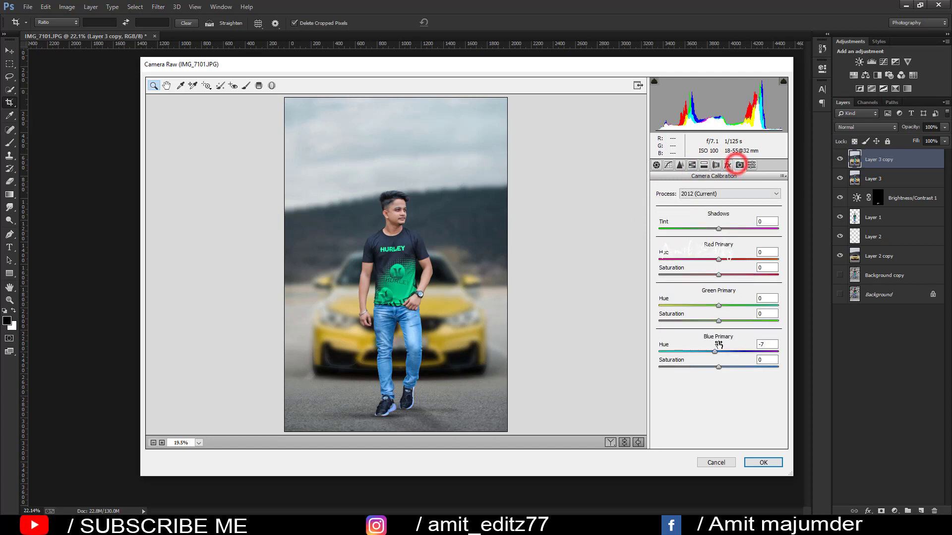
mouse_move(715, 351)
left_mouse_down()
mouse_move(663, 350)
mouse_move(767, 352)
left_mouse_up()
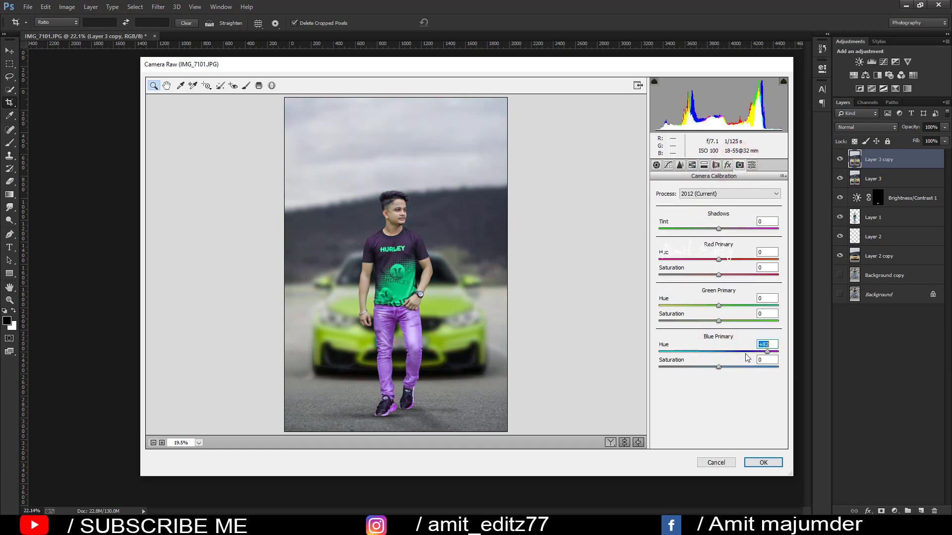
double_click(726, 353)
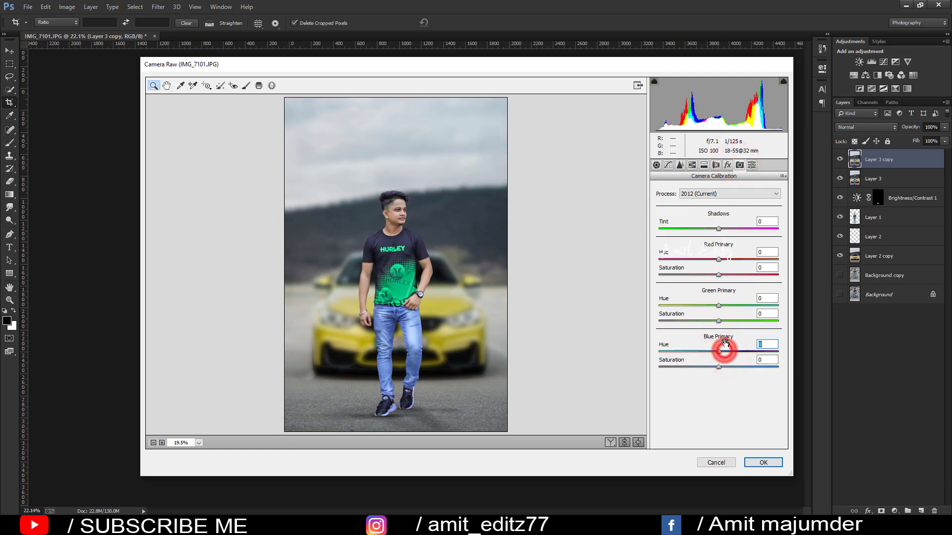
left_click(656, 165)
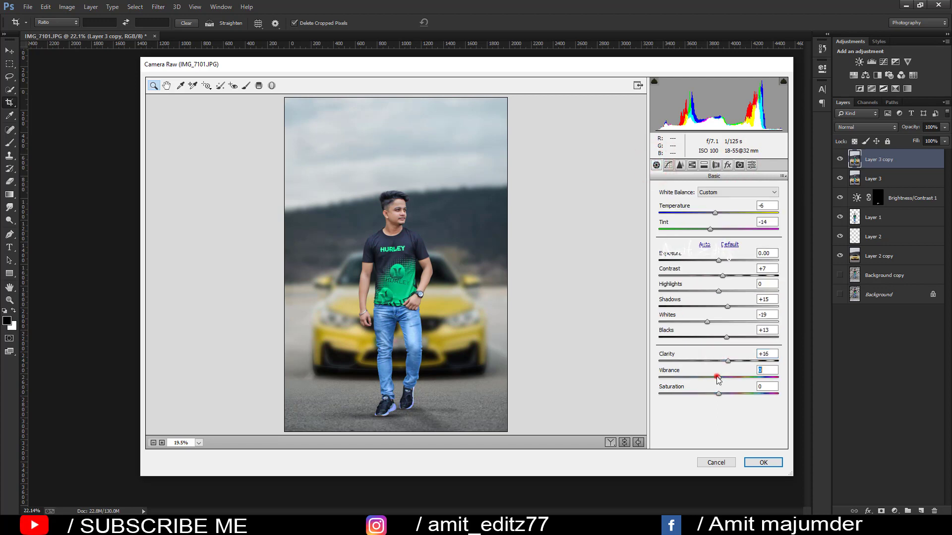
Step: Raise vibrance to +28, set orange luminance +16, mute orange saturation, and apply the grade
mouse_move(717, 377)
left_mouse_down()
mouse_move(777, 377)
mouse_move(763, 378)
left_mouse_up()
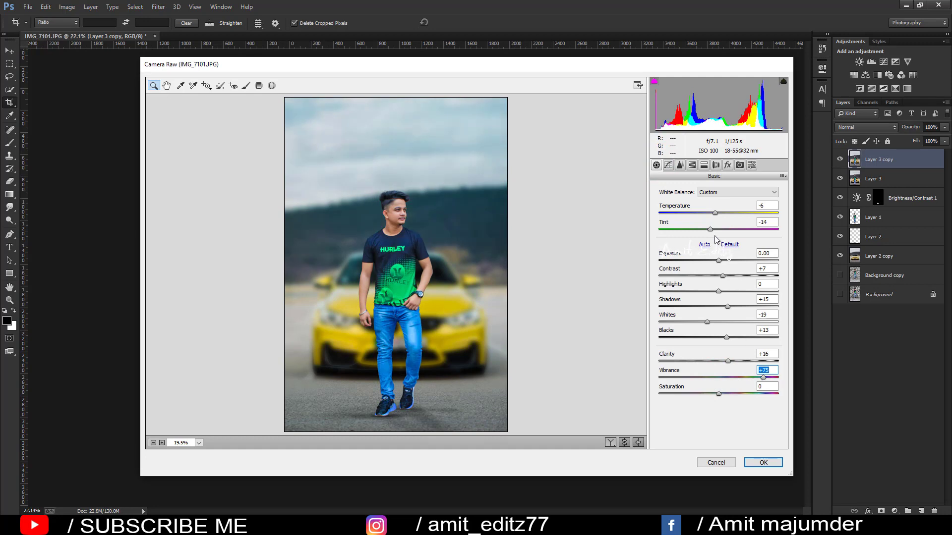
left_click(692, 165)
mouse_move(718, 252)
left_mouse_down()
mouse_move(734, 252)
mouse_move(708, 255)
left_mouse_up()
left_click(683, 203)
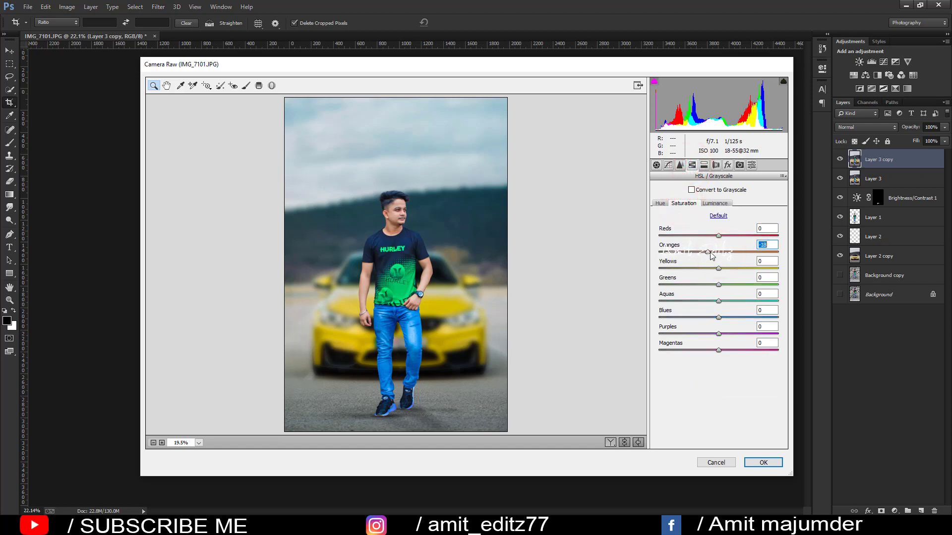
left_click(763, 462)
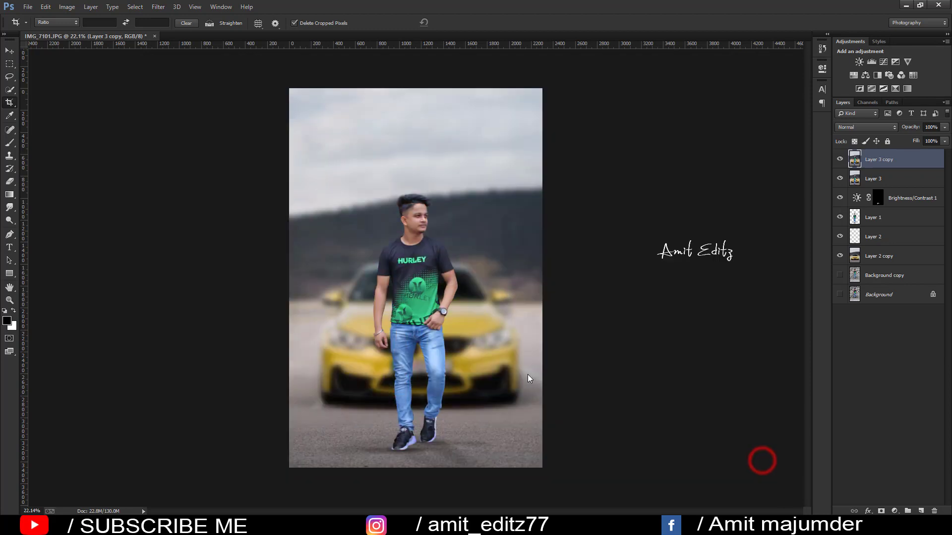
left_click(881, 510)
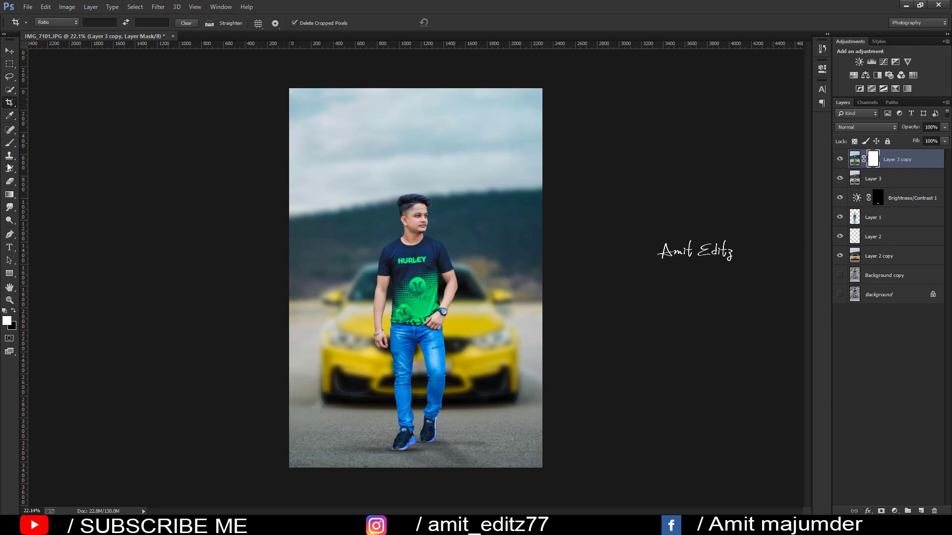
left_click(9, 90)
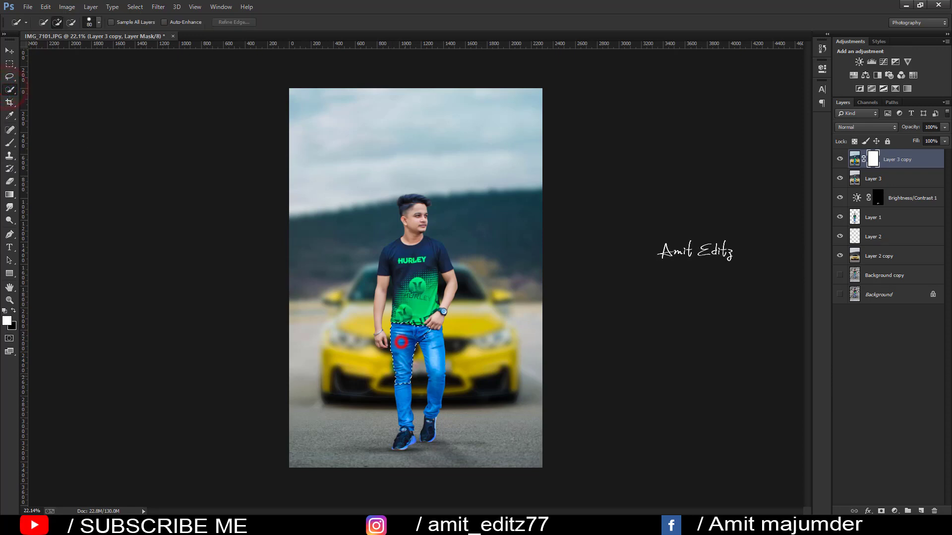
left_click_drag(436, 342, 430, 437)
left_click(157, 11)
left_click(695, 235)
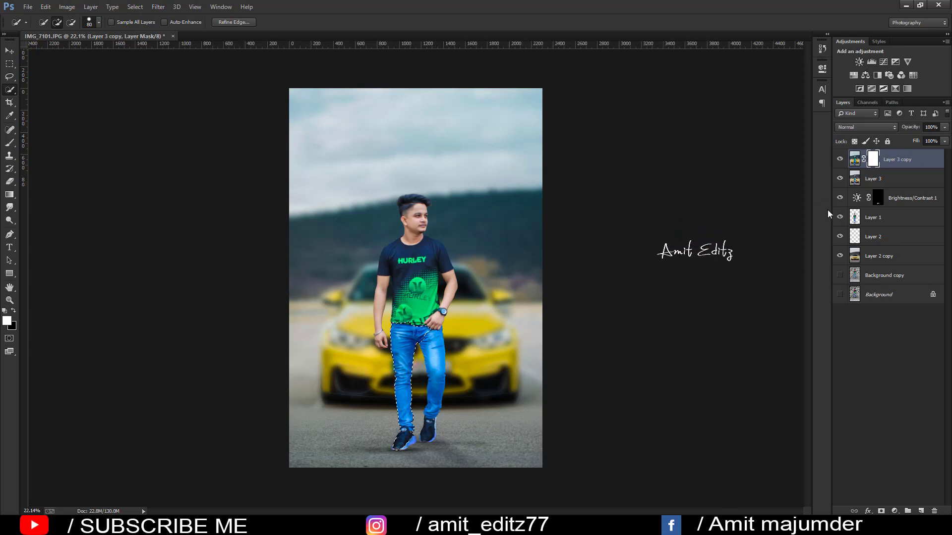
key("ctrl+z")
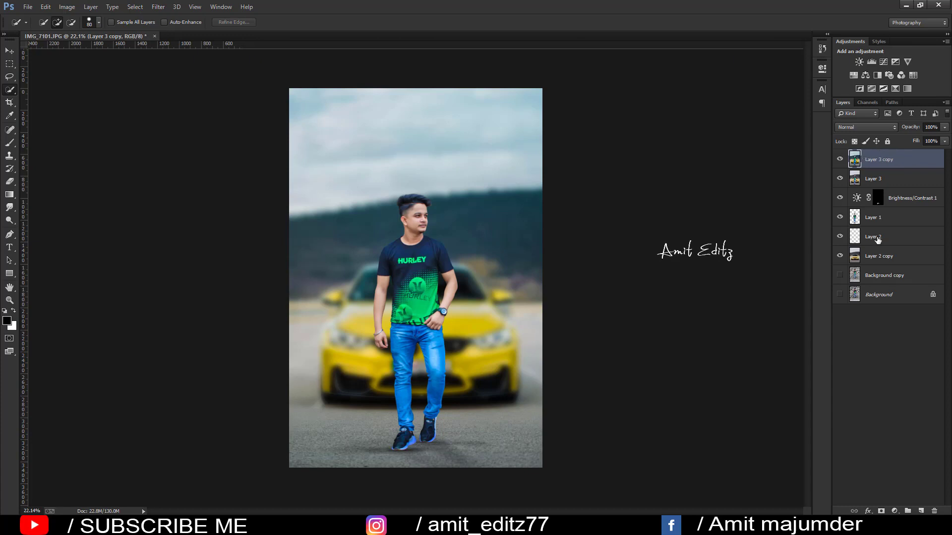
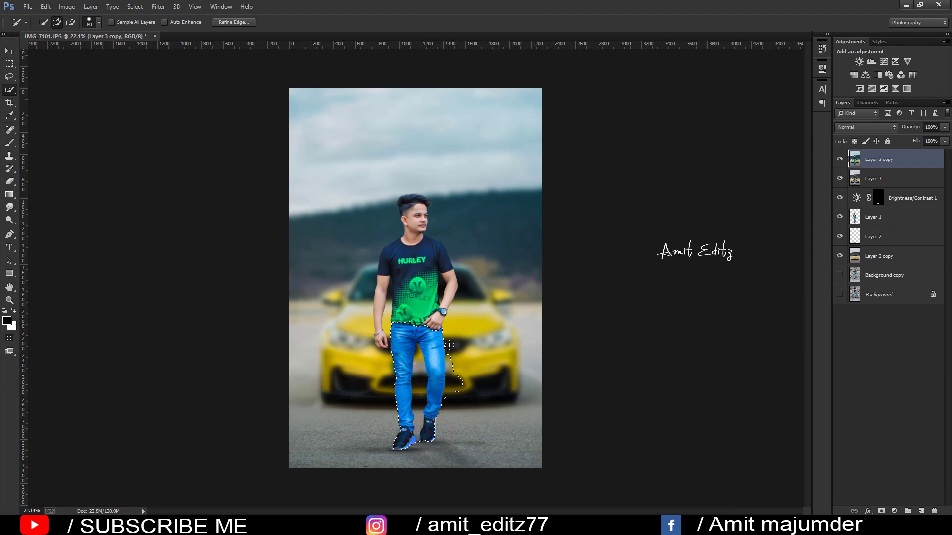
Step: Trim the jeans selection, set Camera Raw HSL Blues saturation to -40, then deselect
left_click_drag(455, 366, 450, 407)
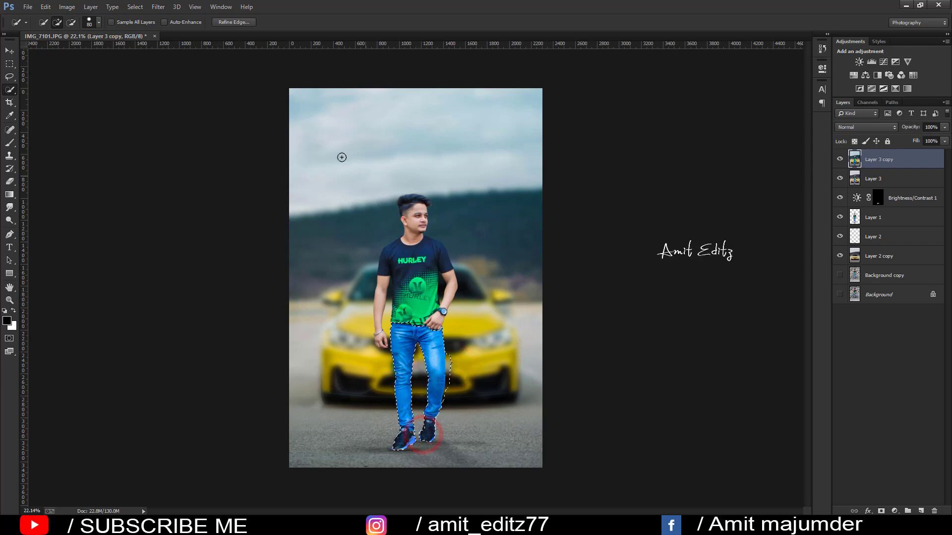
left_click(159, 7)
left_click(181, 64)
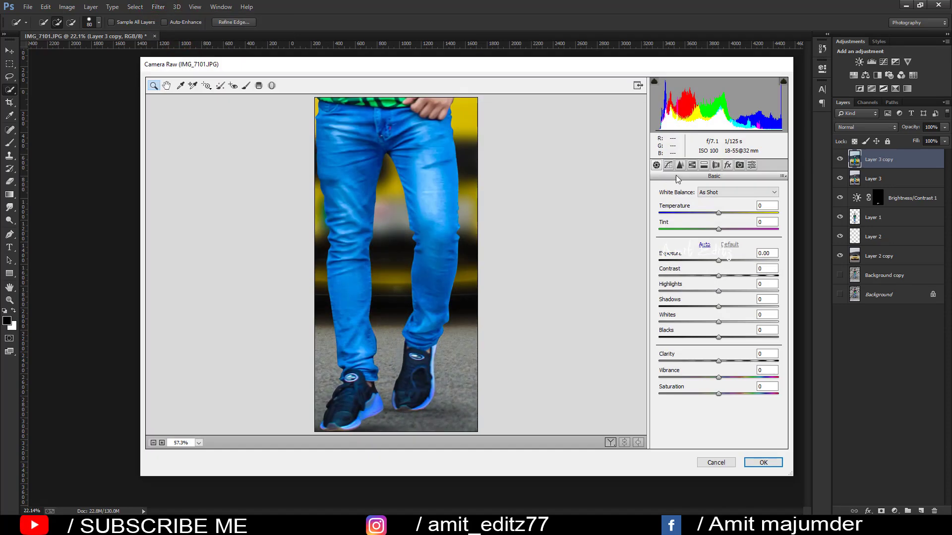
left_click(692, 165)
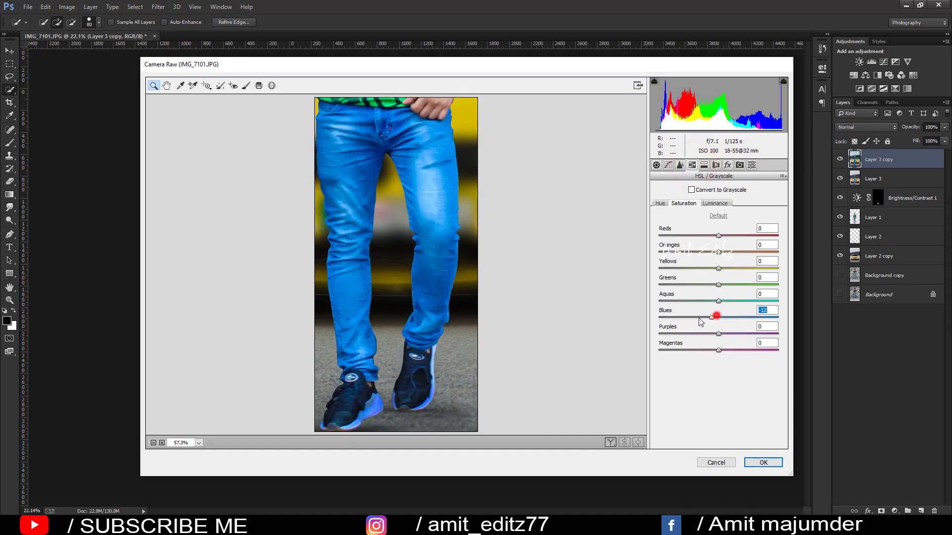
left_click_drag(719, 317, 694, 318)
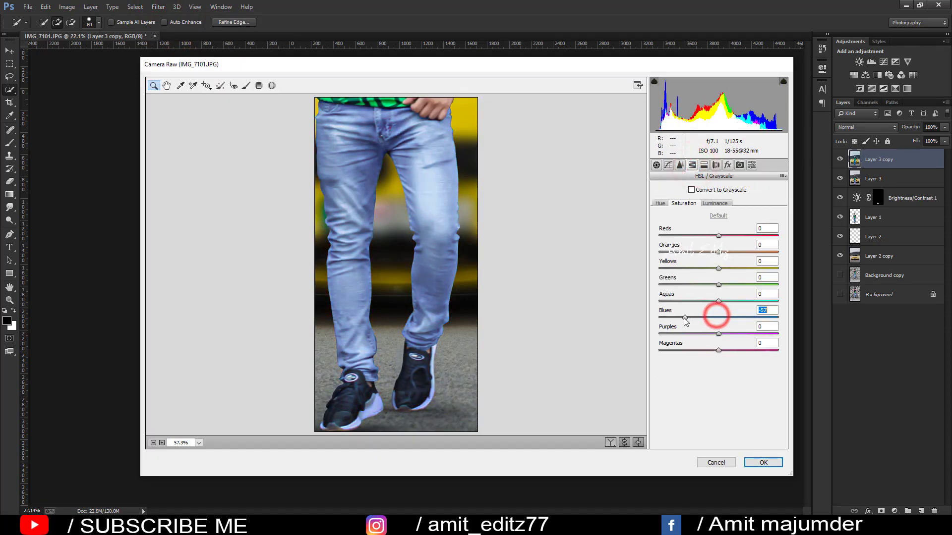
left_click(762, 462)
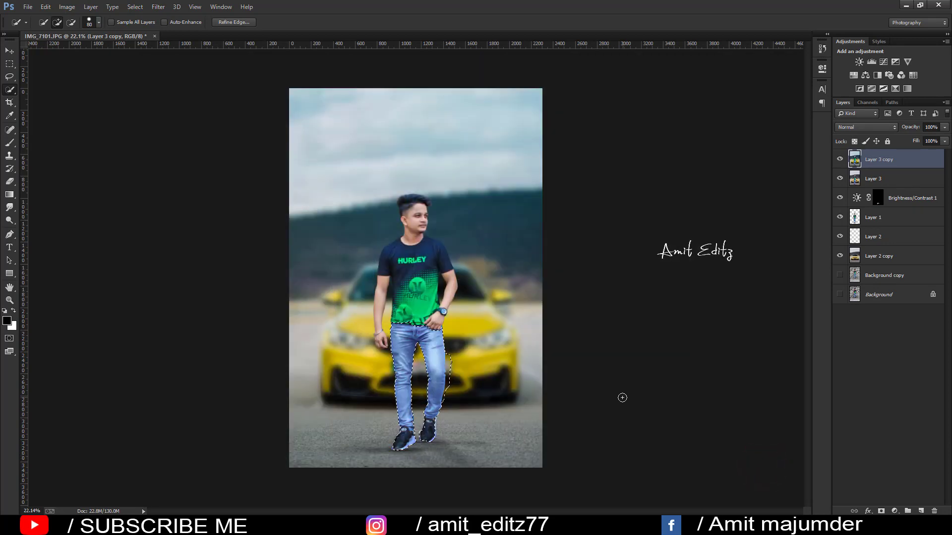
key("ctrl+d")
Step: Restore the jeans edit, duplicate Layer 3 copy and add a Selective Color adjustment layer
scroll(573, 283, "down", 2)
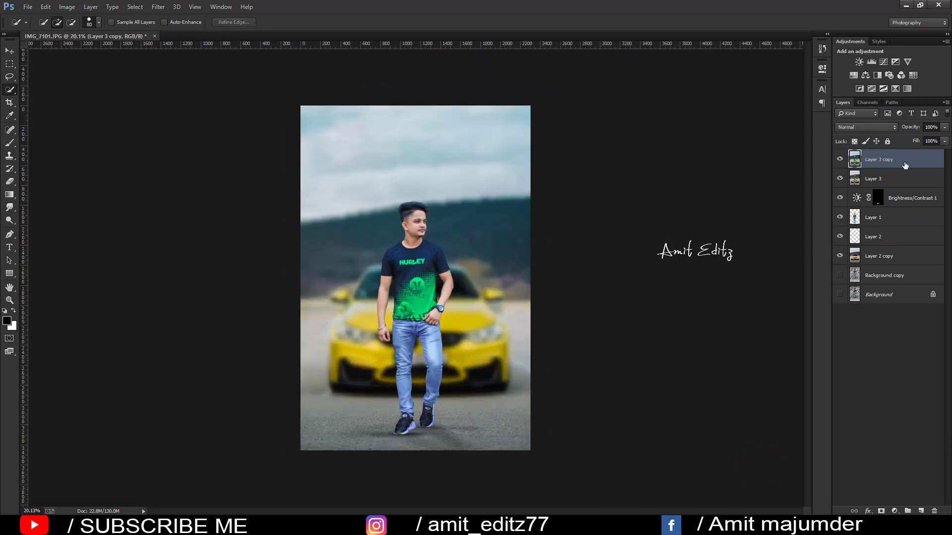
left_click_drag(905, 165, 934, 511)
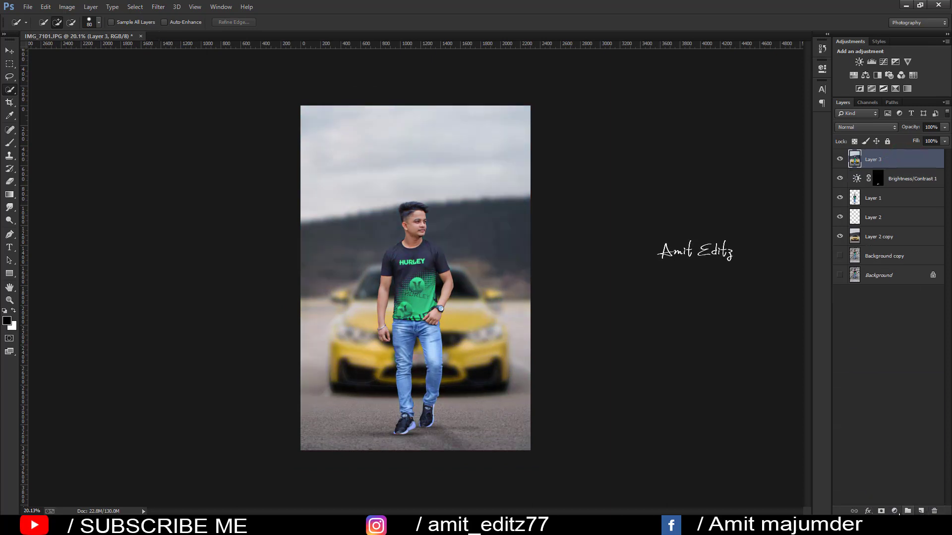
left_click(895, 512)
left_click(760, 365)
key("ctrl+z")
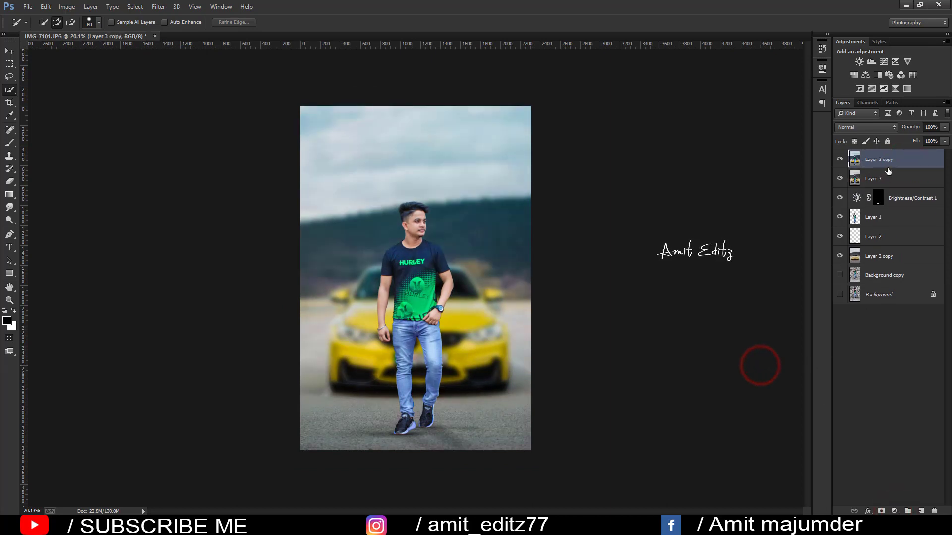
left_click_drag(888, 159, 921, 511)
left_click(895, 512)
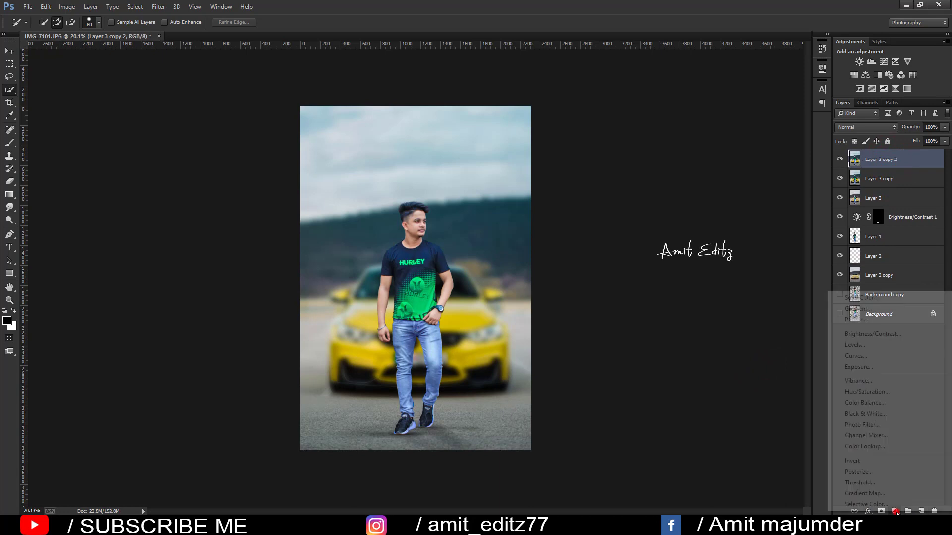
left_click(864, 505)
Step: Adjust the Selective Color Blacks: deepen black, trim yellow, reset magenta to 0, add cyan
left_click(718, 106)
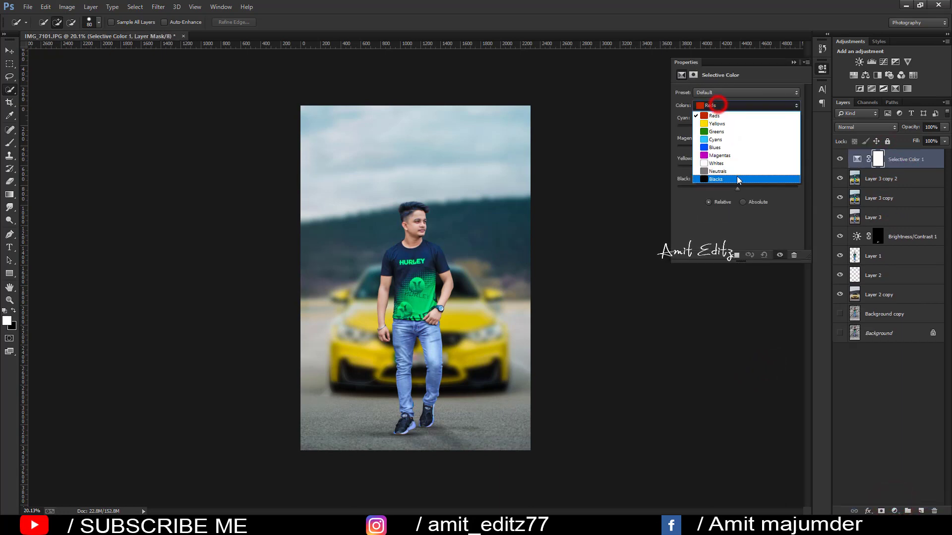
left_click(737, 179)
mouse_move(737, 188)
left_mouse_down()
mouse_move(746, 190)
mouse_move(732, 188)
mouse_move(742, 168)
left_mouse_up()
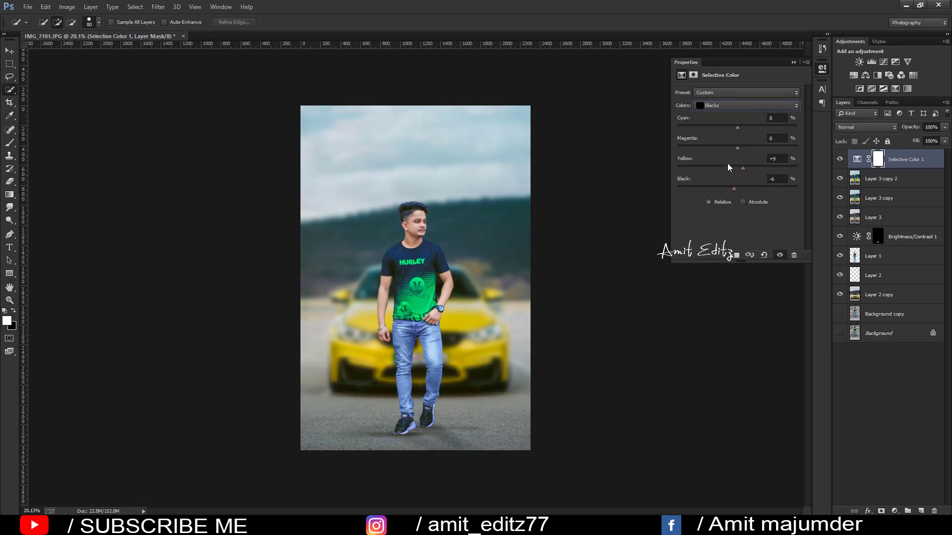
left_click_drag(743, 169, 742, 149)
left_click(742, 149)
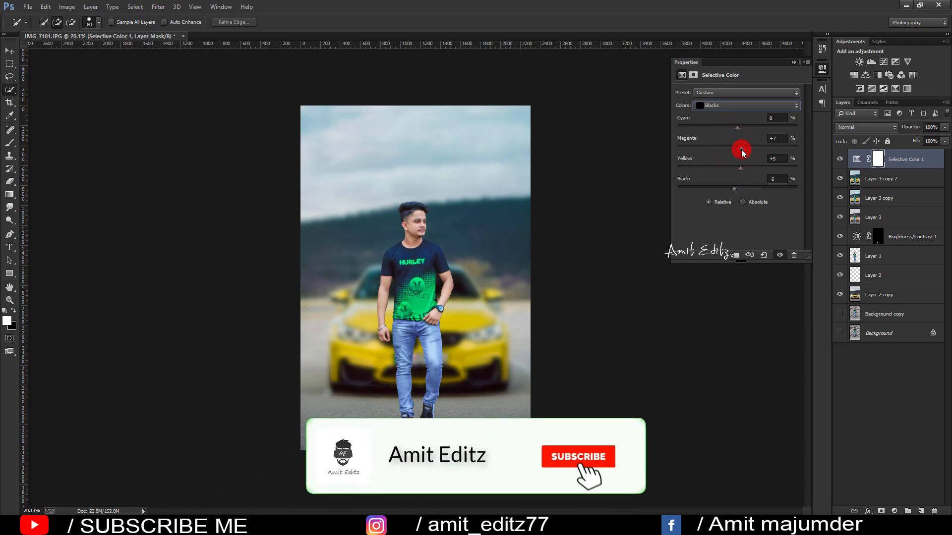
double_click(777, 139)
type("0")
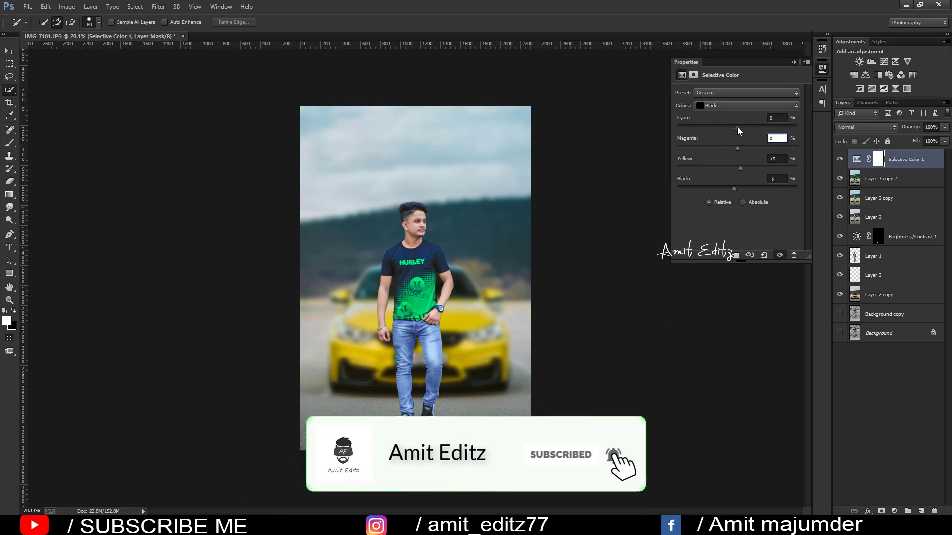
left_click_drag(738, 128, 747, 131)
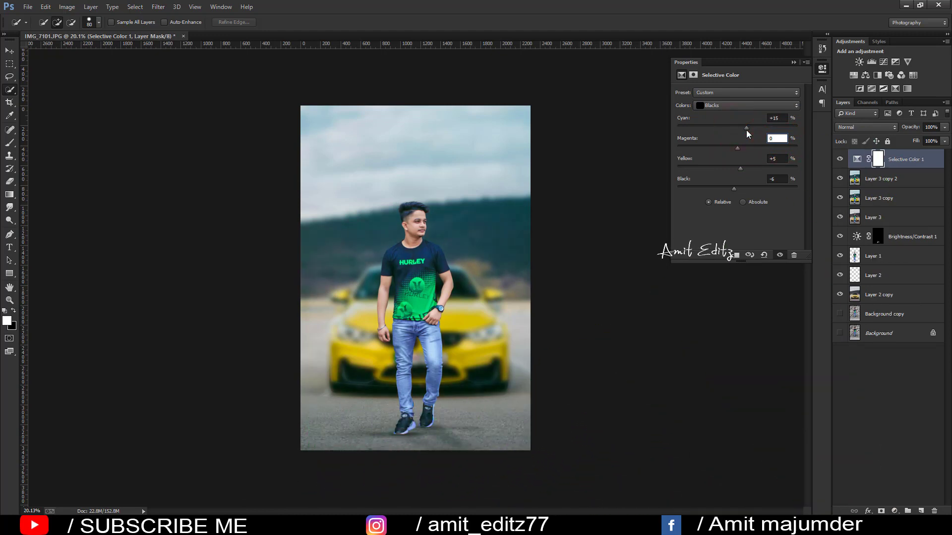
Step: Adjust the Neutrals: reset black to 0, add yellow, fine-tune cyan, then collapse Properties
left_click(732, 104)
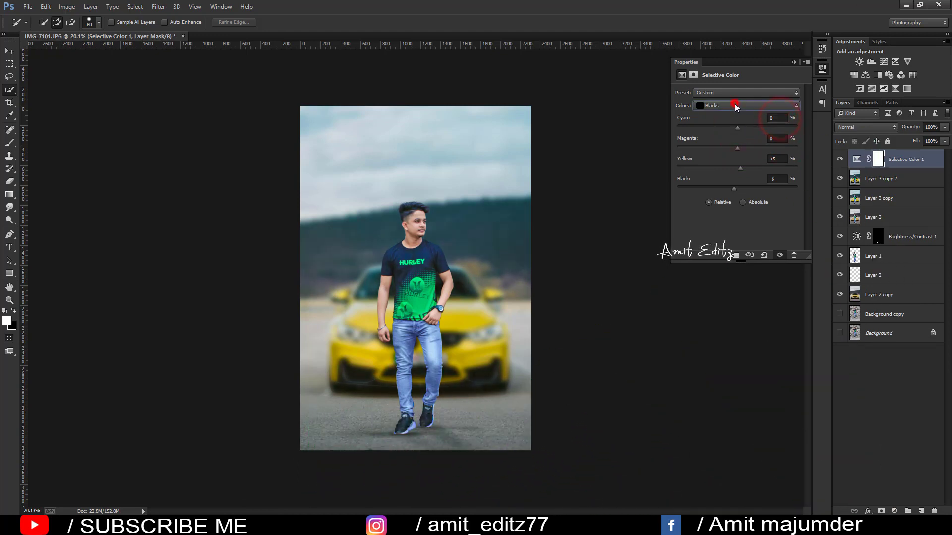
left_click(731, 170)
left_click_drag(738, 189, 736, 185)
left_click(777, 179)
type("0")
mouse_move(737, 169)
left_mouse_down()
mouse_move(748, 168)
mouse_move(734, 148)
left_mouse_up()
left_click(773, 138)
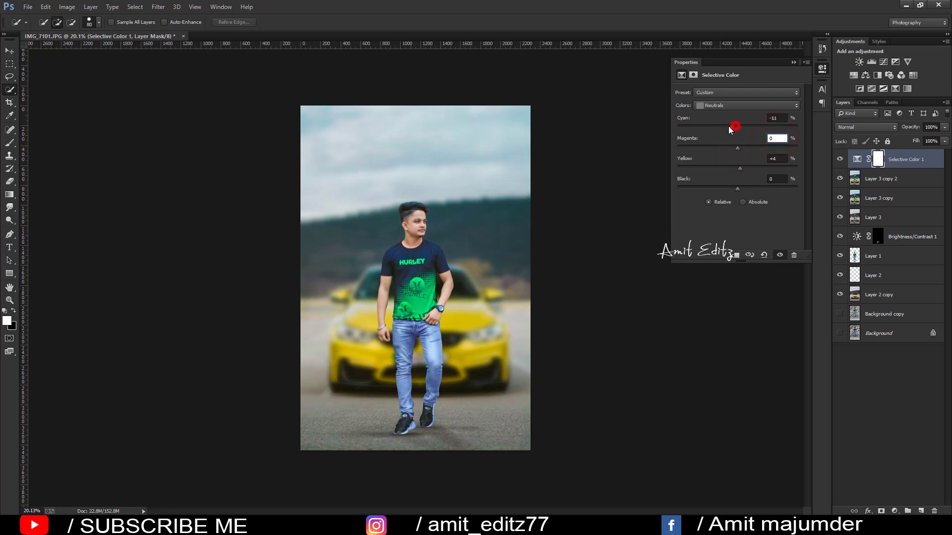
left_click_drag(729, 127, 737, 128)
left_click_drag(737, 129, 737, 129)
left_click(793, 62)
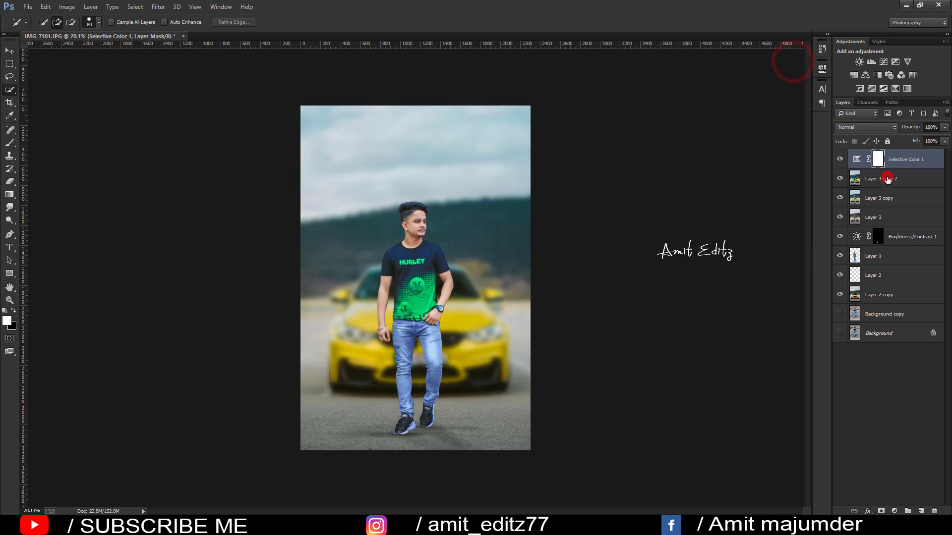
Step: Merge the Selective Color adjustment into the photo layer and duplicate the result
right_click(887, 179)
left_click(813, 358)
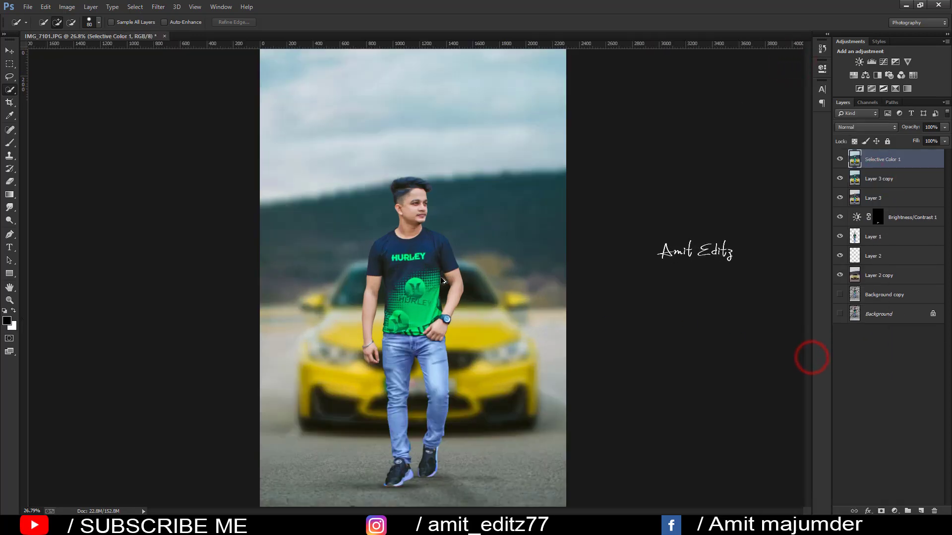
scroll(442, 280, "up", 1)
scroll(443, 281, "down", 2)
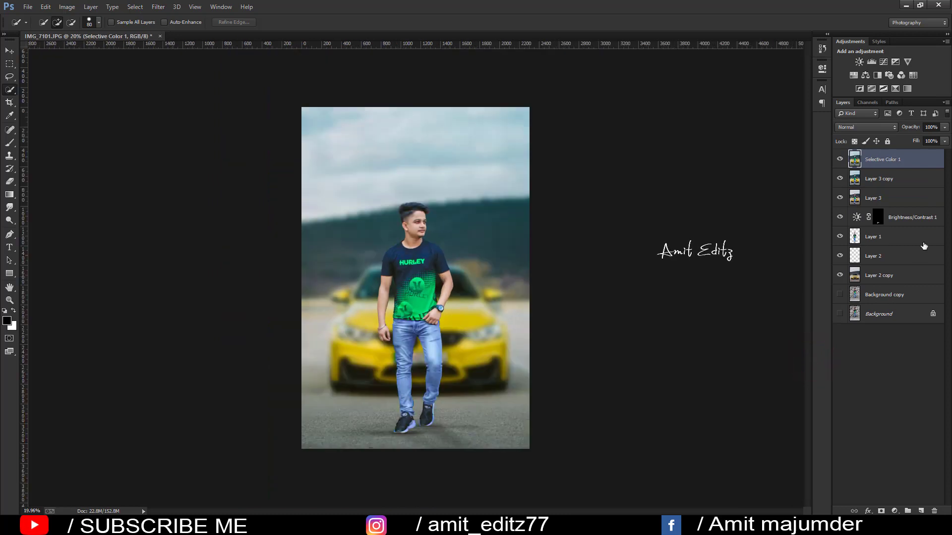
left_click_drag(903, 159, 920, 509)
Step: Dodge the eye area, forehead, left cheek and neck at Midtones, 10% exposure
left_click(10, 220)
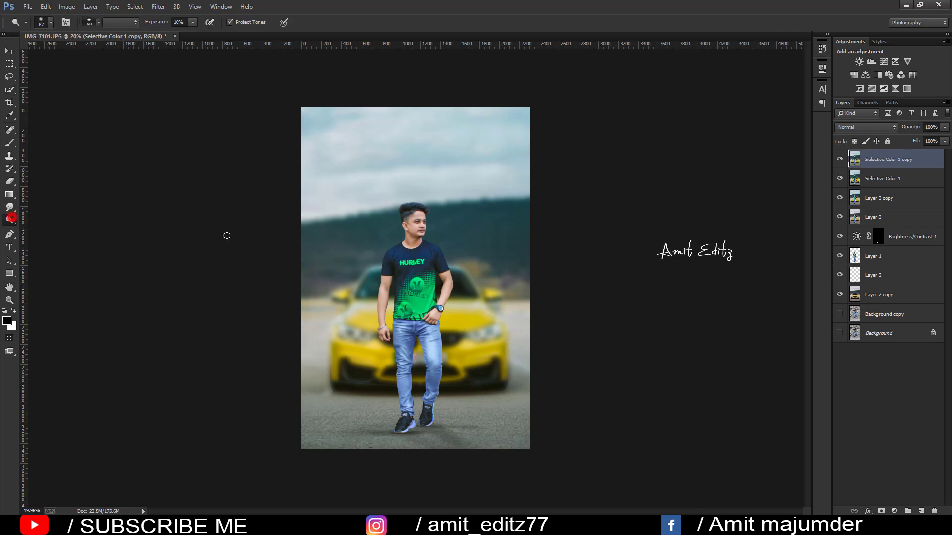
scroll(430, 189, "up", 1)
scroll(429, 189, "up", 3)
scroll(462, 245, "up", 2)
scroll(521, 287, "up", 4)
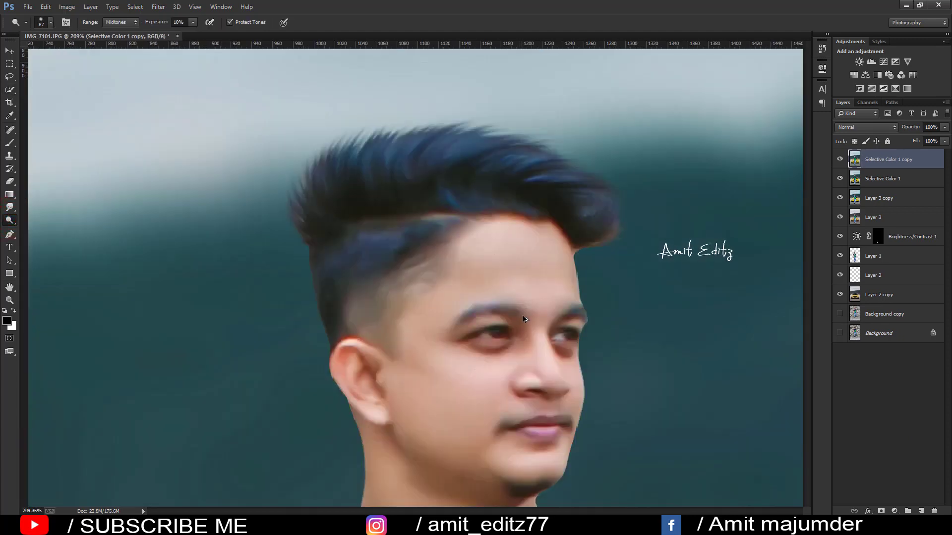
mouse_move(543, 328)
left_mouse_down()
mouse_move(553, 389)
mouse_move(549, 353)
left_mouse_up()
key("bracketright")
key("bracketright")
key("bracketright")
left_click_drag(546, 296, 506, 272)
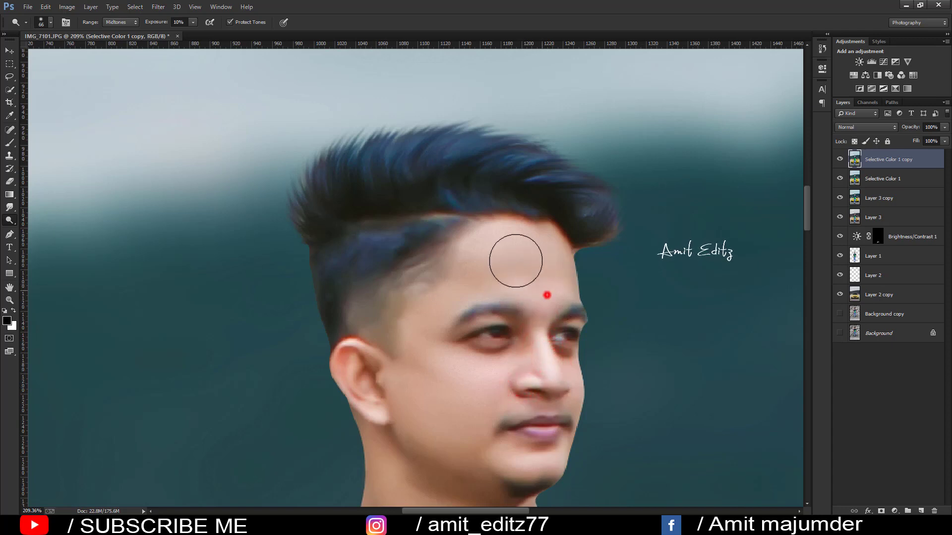
scroll(505, 273, "down", 2)
left_click_drag(436, 293, 482, 351)
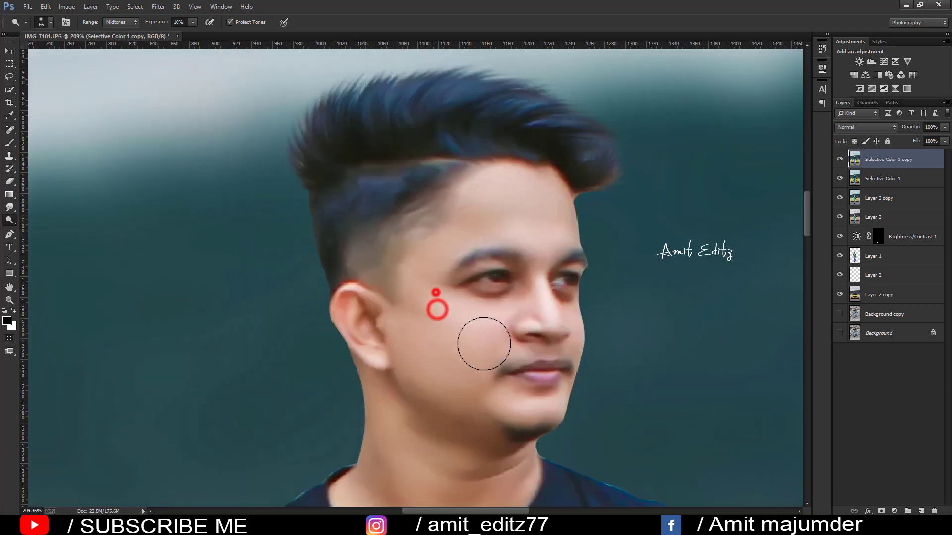
scroll(483, 351, "down", 4)
left_click_drag(392, 294, 409, 327)
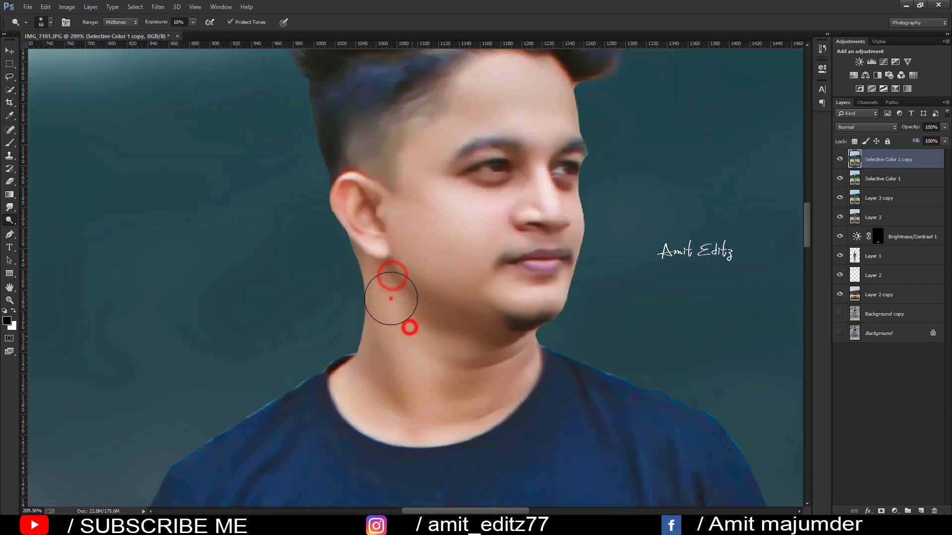
left_click(400, 357)
left_click(495, 391)
Step: Dodge the forearm, hand and left wrist brighter
scroll(498, 385, "down", 3)
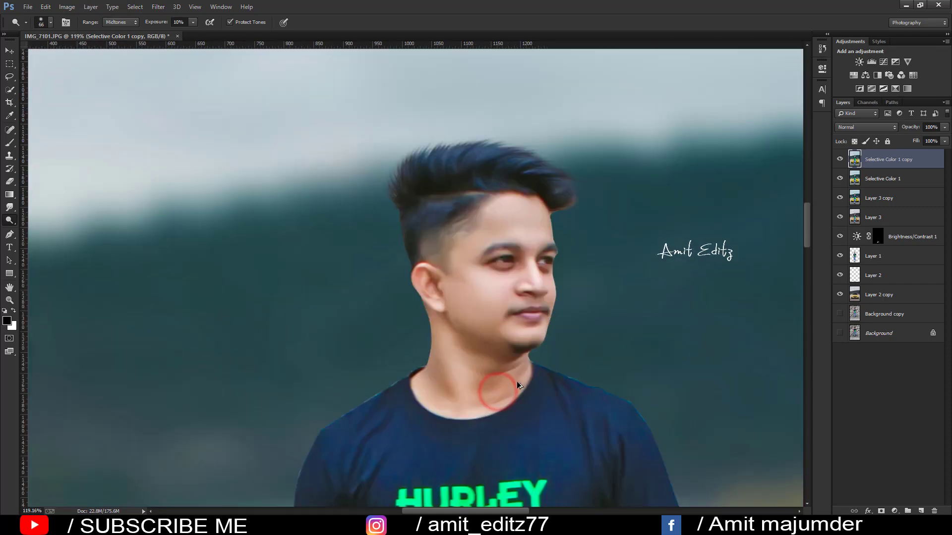
scroll(506, 350, "down", 3)
scroll(370, 375, "down", 3)
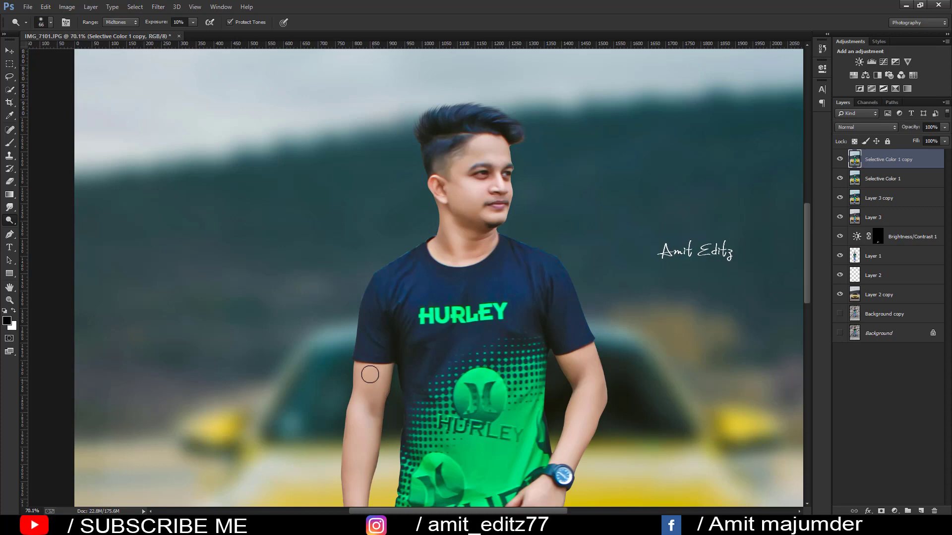
scroll(365, 367, "down", 4)
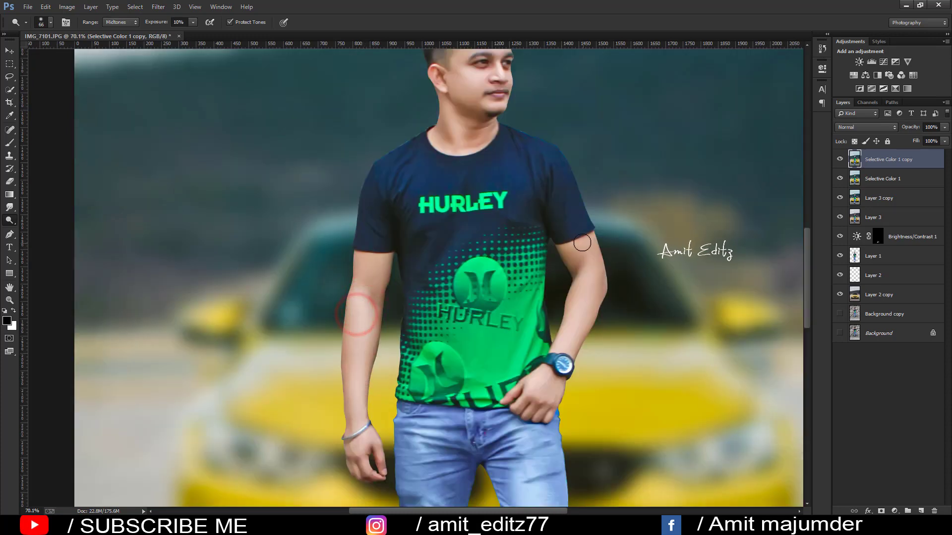
left_click_drag(585, 275, 575, 315)
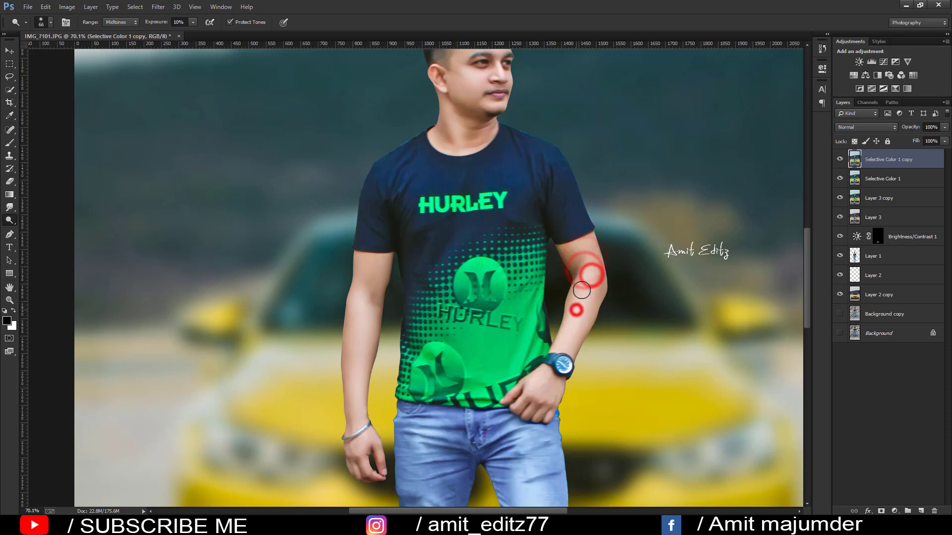
left_click(540, 395)
scroll(312, 414, "down", 2)
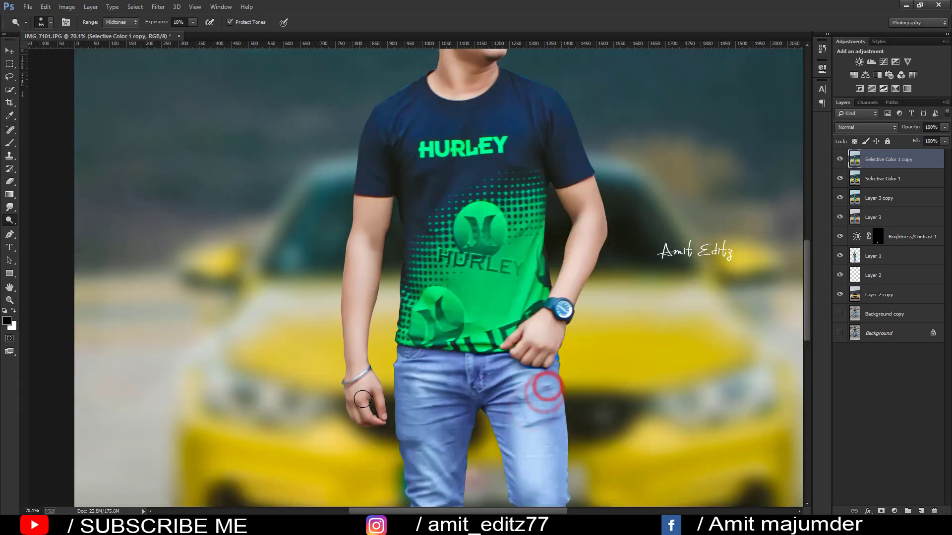
left_click(365, 374)
key("ctrl+0")
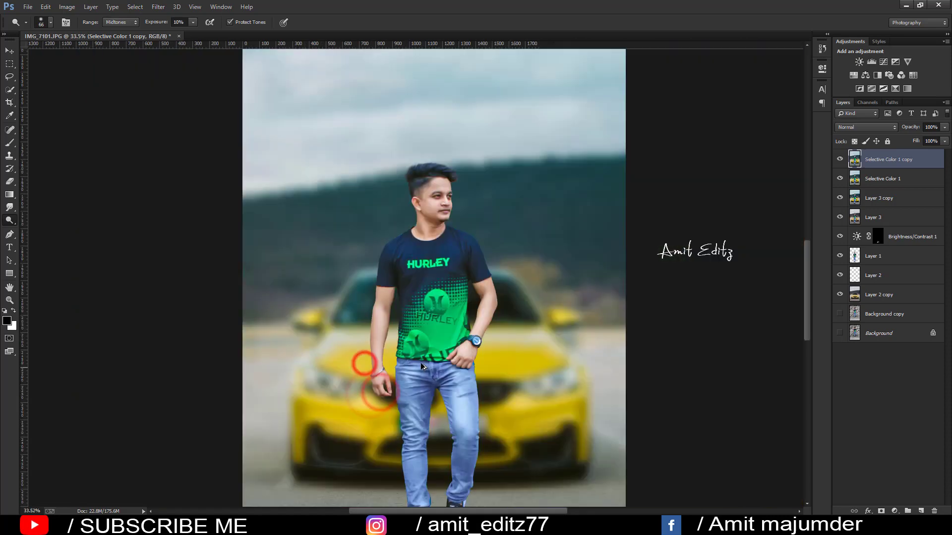
scroll(463, 377, "up", 3)
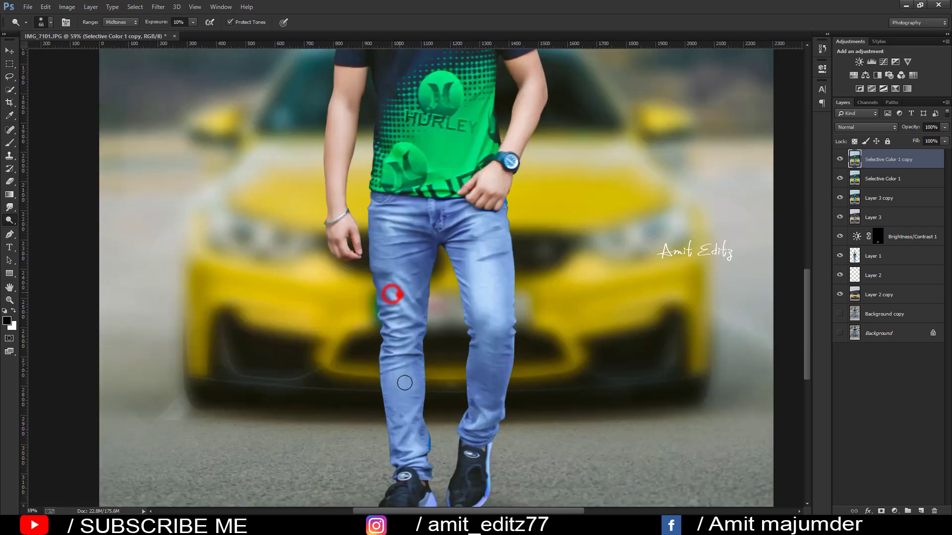
Step: Dodge both thighs of the jeans brighter
left_click_drag(392, 294, 399, 312)
left_click(494, 274)
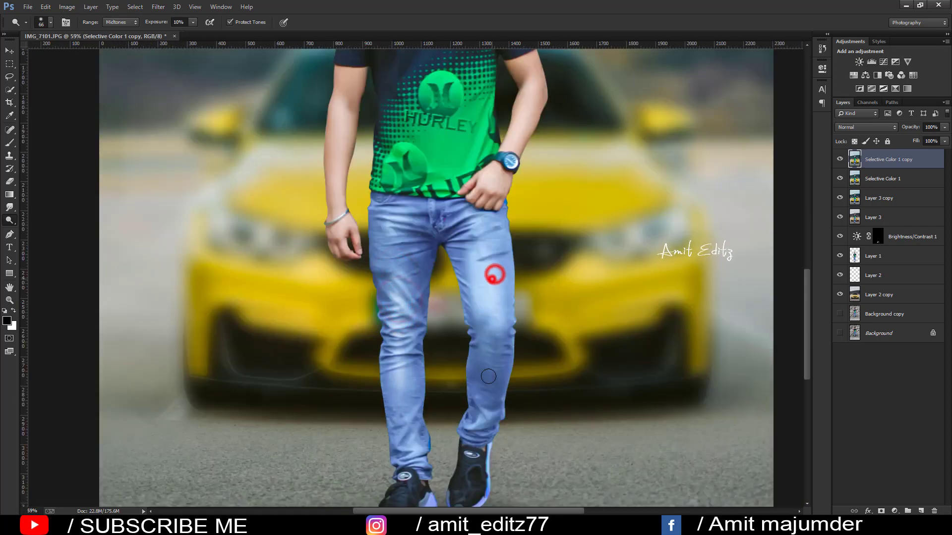
left_click_drag(488, 377, 487, 334)
scroll(430, 405, "down", 2)
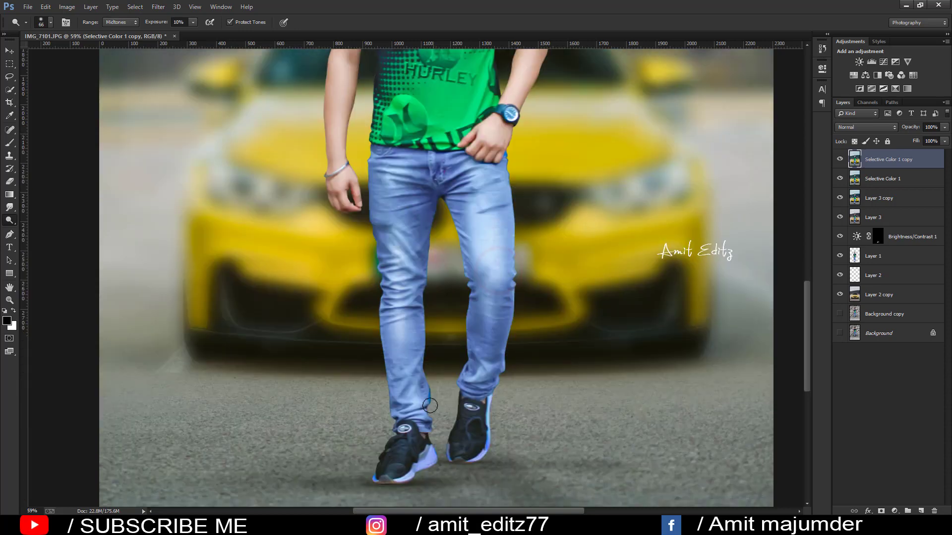
scroll(430, 405, "down", 2)
scroll(434, 410, "up", 3)
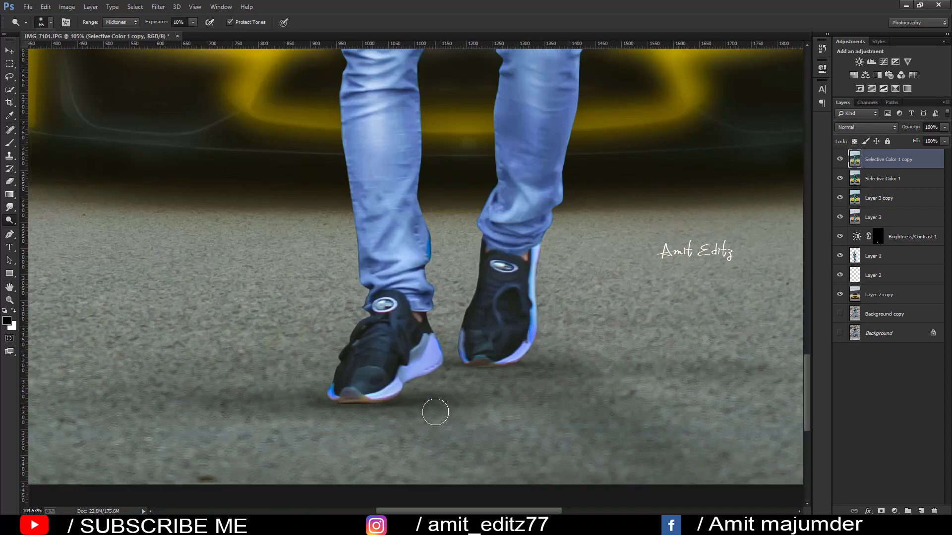
Step: Quick-select both shoes, including the right heel and left toe, and open Camera Raw
scroll(421, 406, "up", 1)
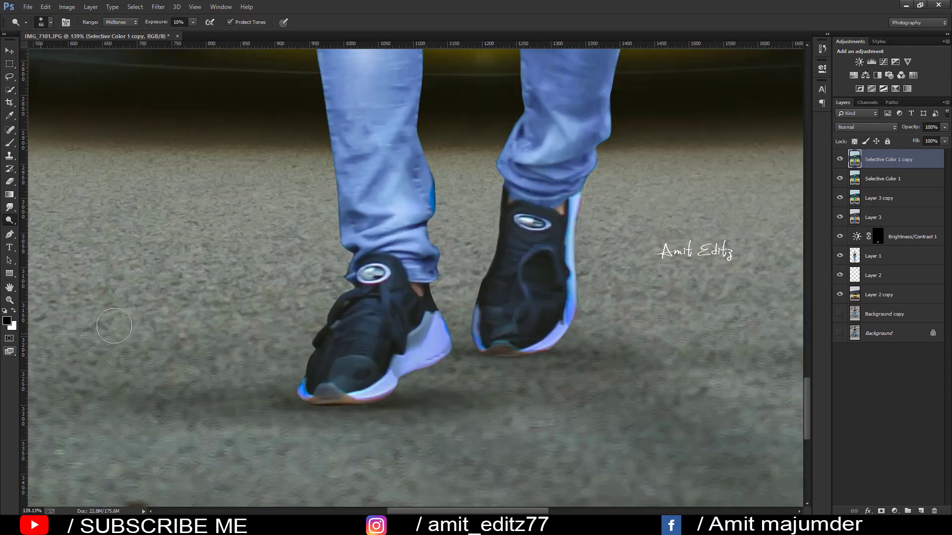
left_click(11, 90)
left_click_drag(372, 347, 376, 342)
left_click_drag(506, 308, 556, 226)
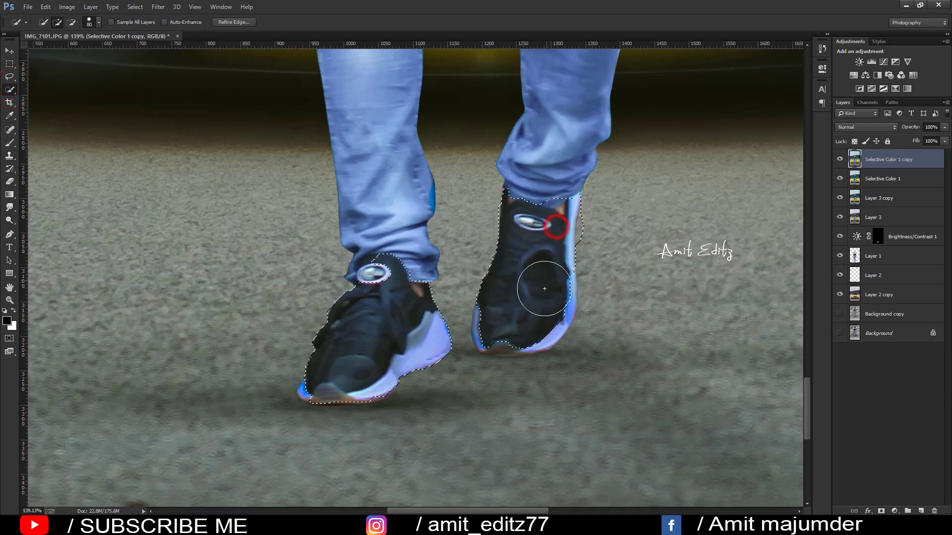
left_click_drag(545, 288, 545, 342)
left_click(317, 384)
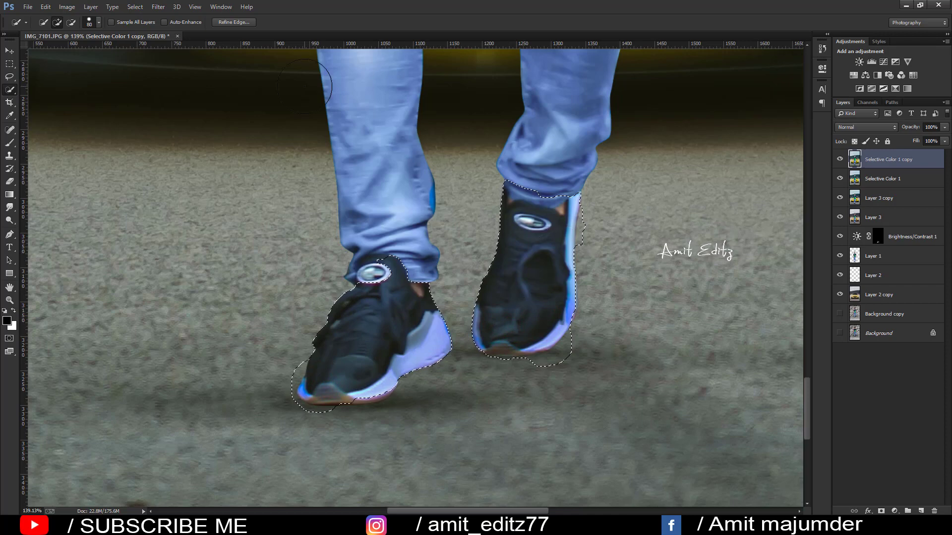
left_click(158, 6)
left_click(185, 64)
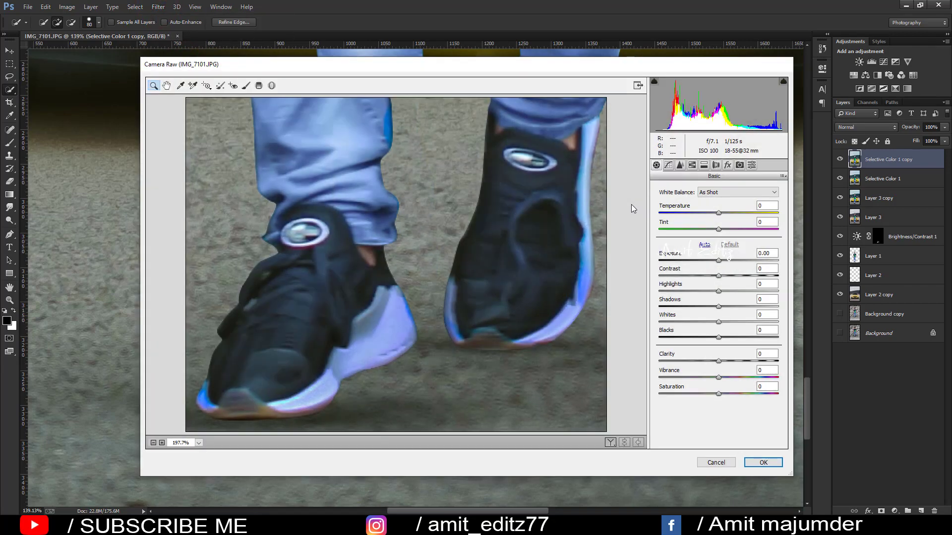
Step: Set shoe saturation to Aquas -98 and Blues -100, apply, and merge down
left_click(691, 165)
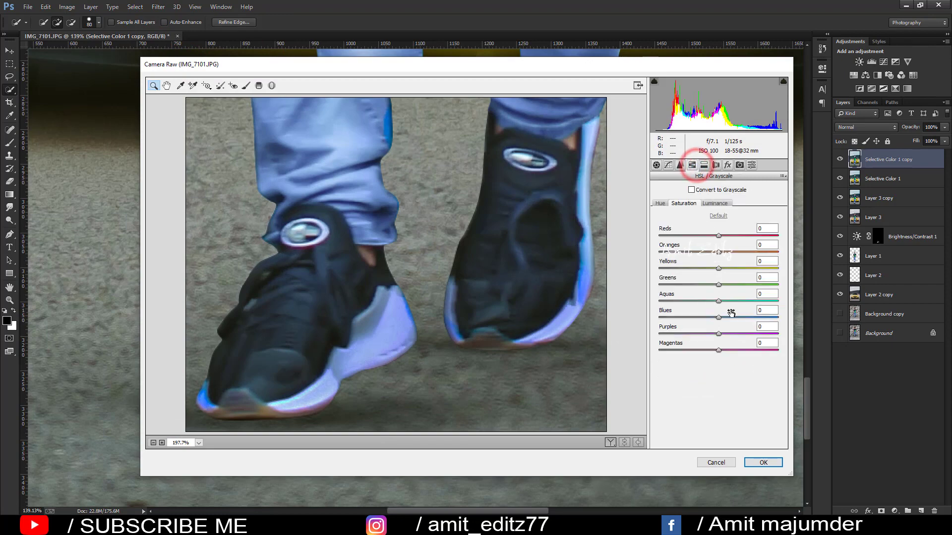
mouse_move(719, 301)
left_mouse_down()
mouse_move(660, 301)
mouse_move(659, 317)
left_mouse_up()
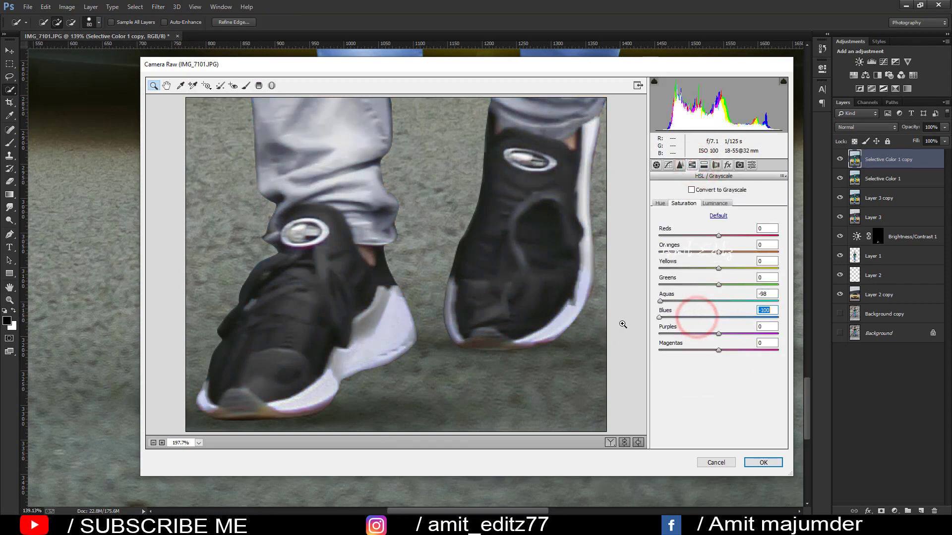
left_click(762, 462)
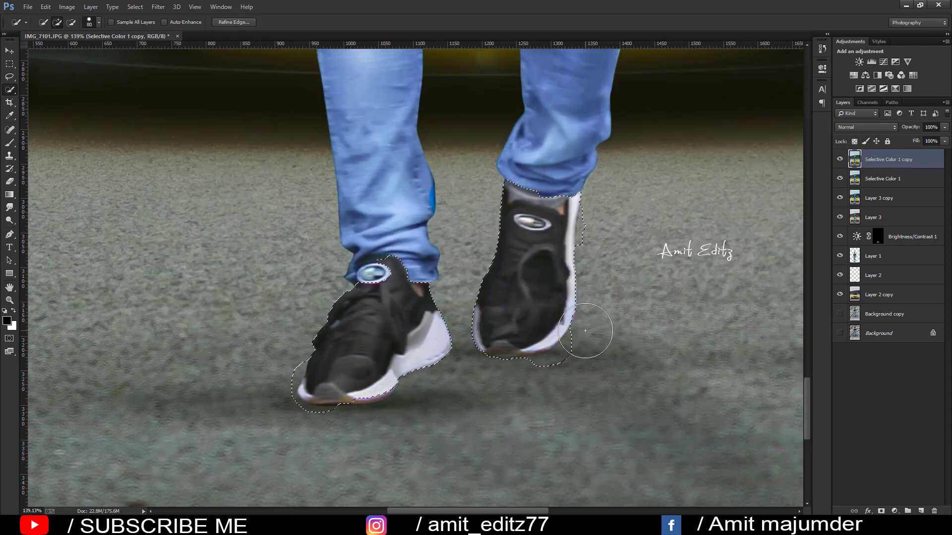
key("ctrl+z")
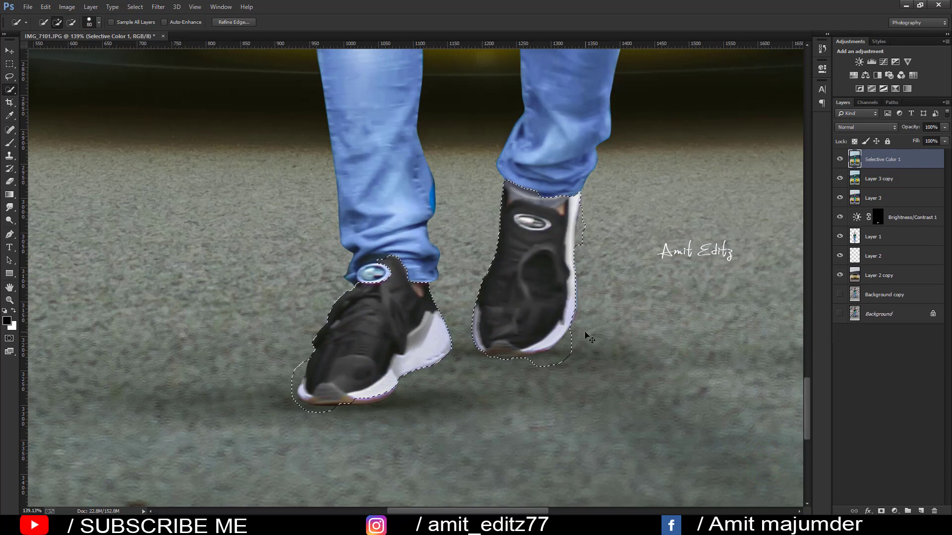
Step: Deselect the shoes and shrink the brush to a small size
key("ctrl+d")
scroll(587, 330, "down", 1)
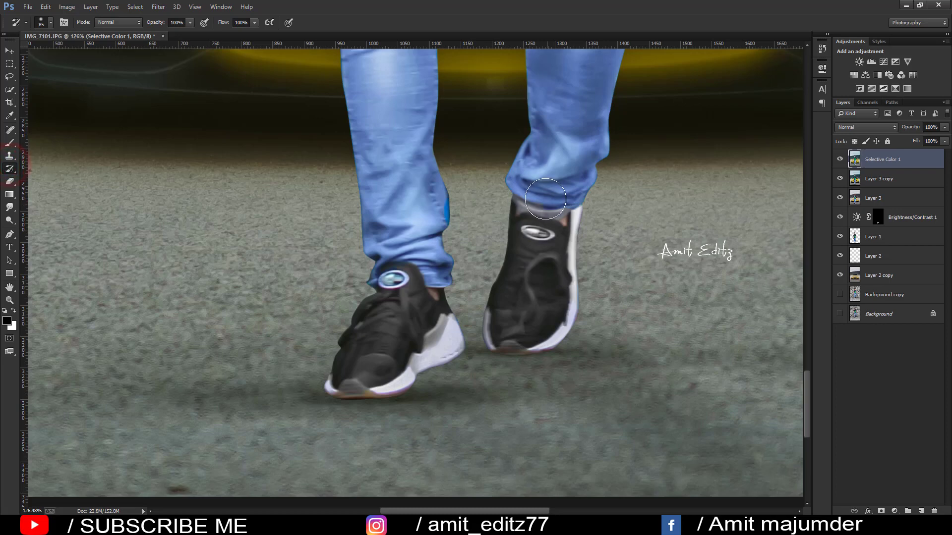
left_click_drag(492, 204, 523, 200)
scroll(550, 220, "down", 3)
scroll(553, 229, "down", 3)
scroll(556, 238, "down", 3)
scroll(562, 252, "down", 2)
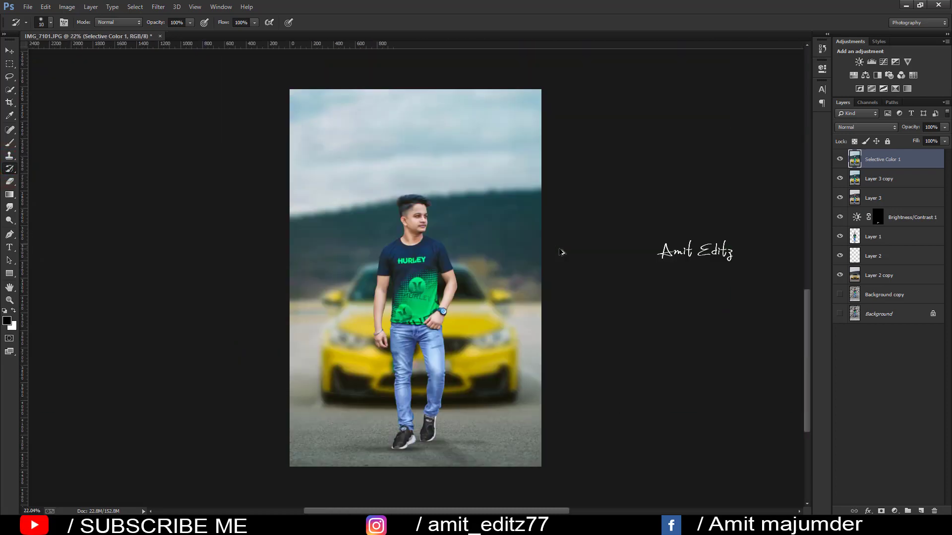
scroll(512, 284, "up", 1)
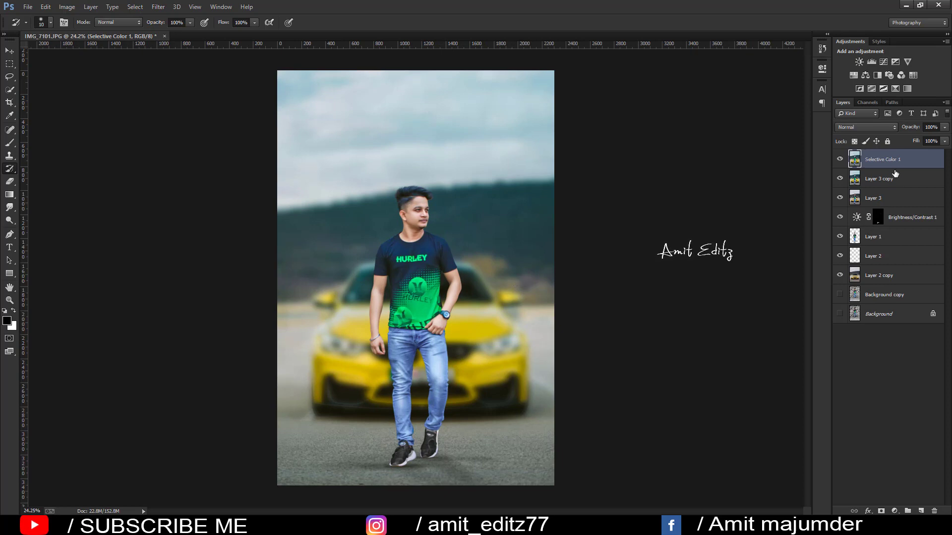
scroll(475, 299, "down", 1)
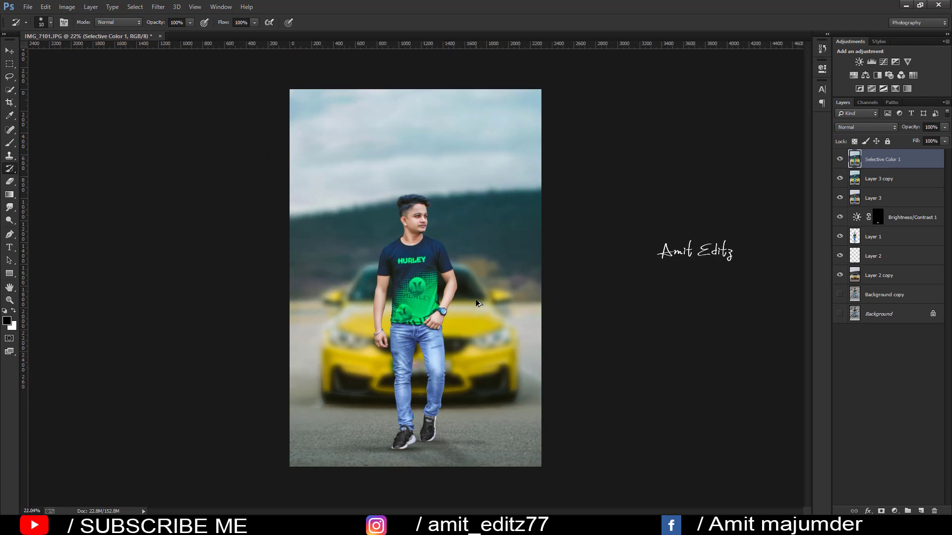
scroll(475, 300, "down", 1)
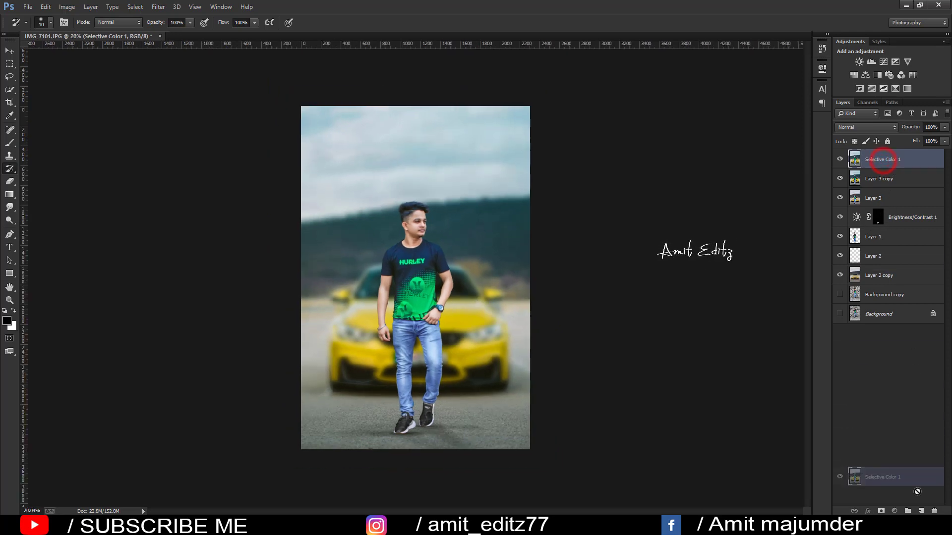
Step: Duplicate the top image layer and open Camera Raw on the copy
key("ctrl+j")
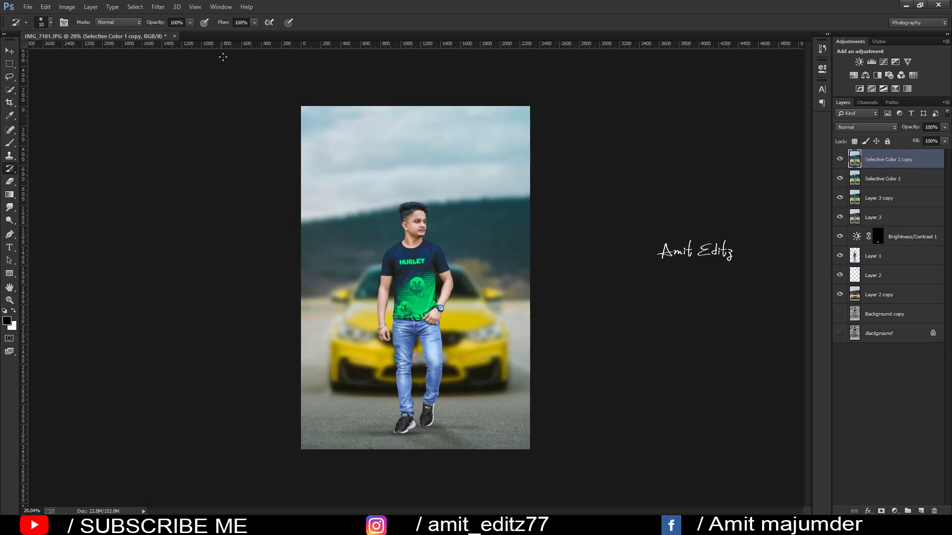
left_click(157, 6)
left_click(174, 64)
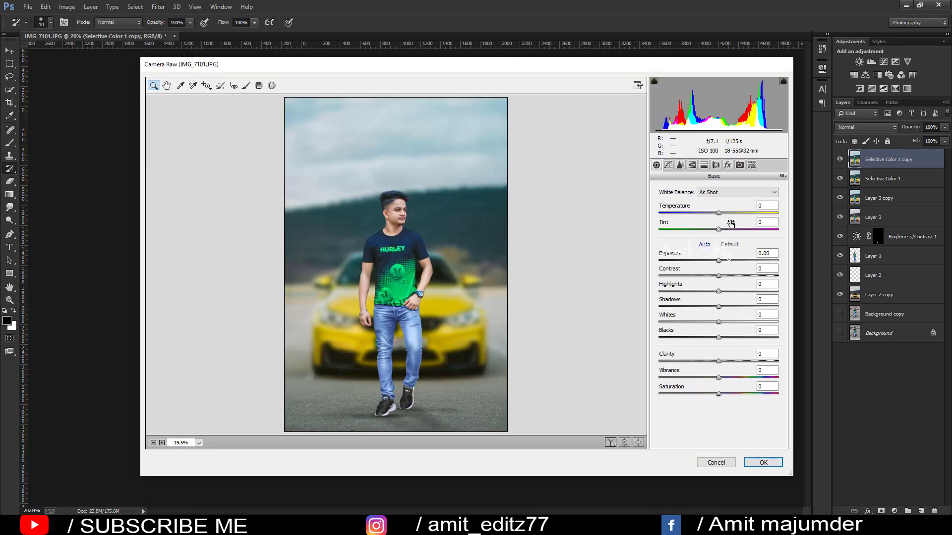
Step: Warm the image slightly, tint toward green, add contrast, and lower the Blues/Aquas hue
left_click_drag(720, 213, 723, 213)
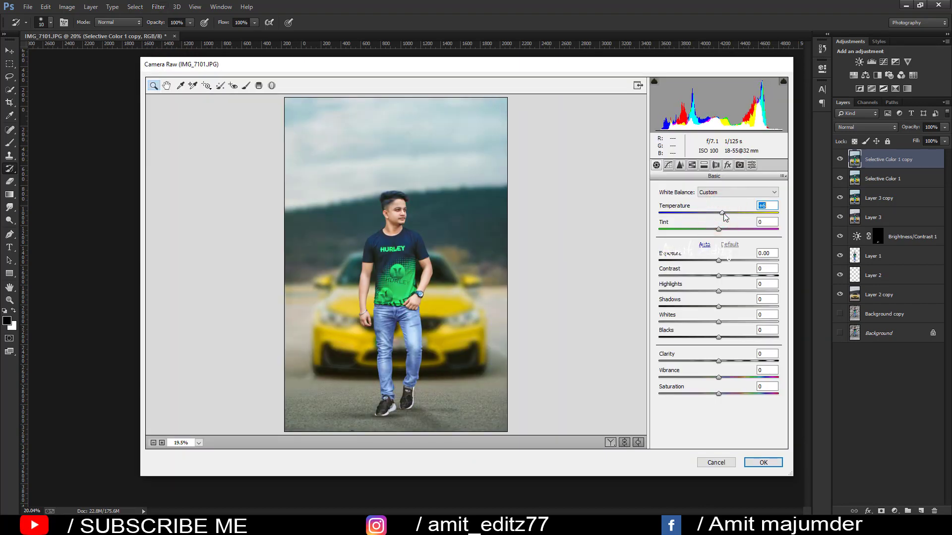
left_click_drag(718, 229, 716, 229)
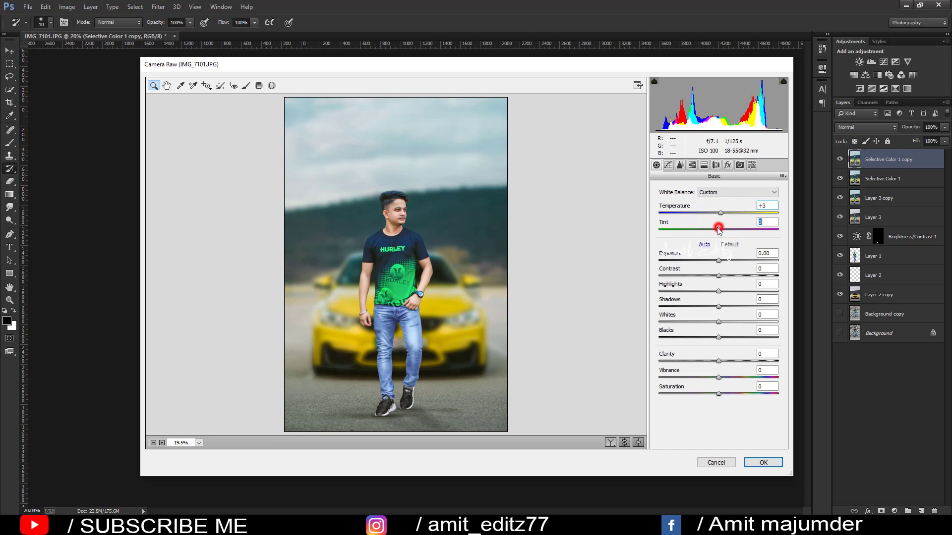
left_click_drag(718, 275, 721, 275)
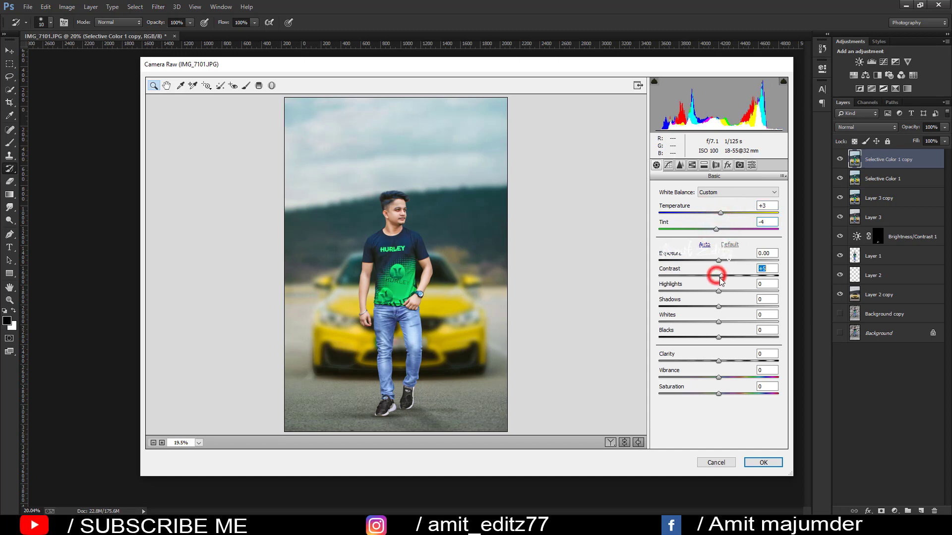
left_click(692, 165)
left_click(660, 203)
mouse_move(719, 317)
left_mouse_down()
mouse_move(695, 316)
mouse_move(716, 304)
mouse_move(696, 301)
left_mouse_up()
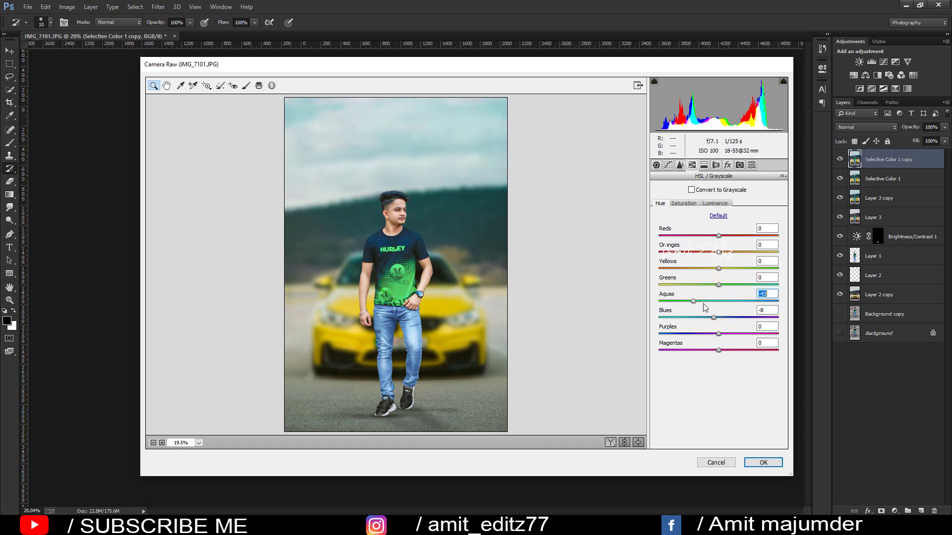
Step: Add a vignette (Amount -15, Midpoint 46, Roundness -3, Feather 55) and apply the grade
left_click(729, 165)
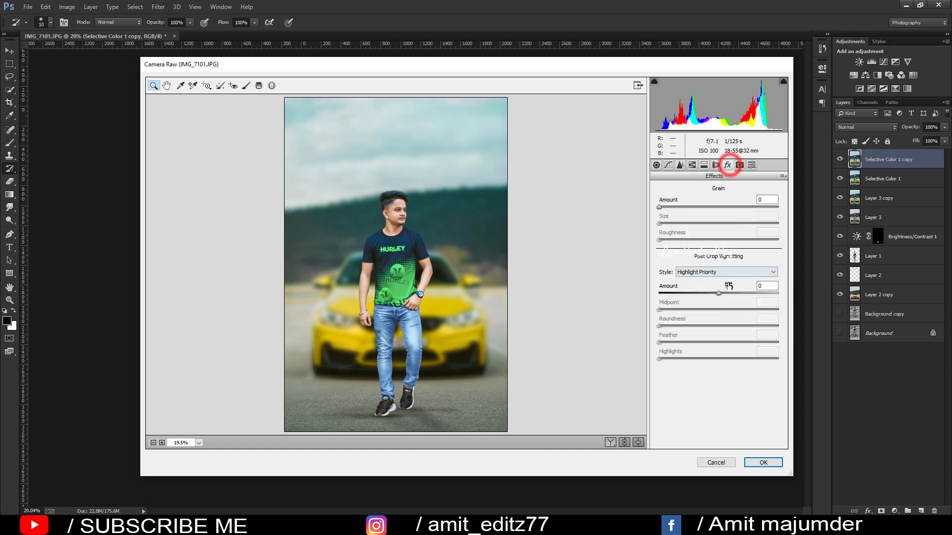
mouse_move(718, 292)
left_mouse_down()
mouse_move(709, 293)
mouse_move(714, 309)
left_mouse_up()
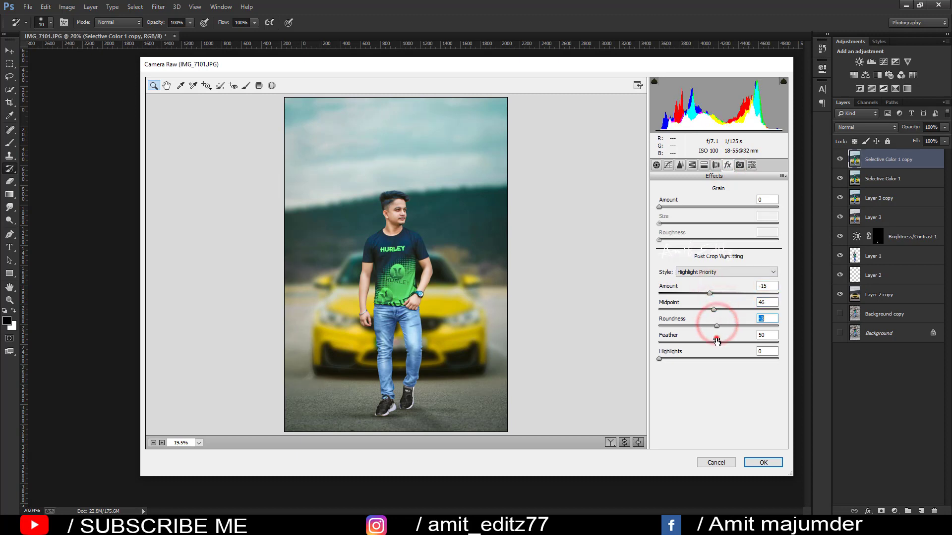
left_click_drag(718, 342, 724, 342)
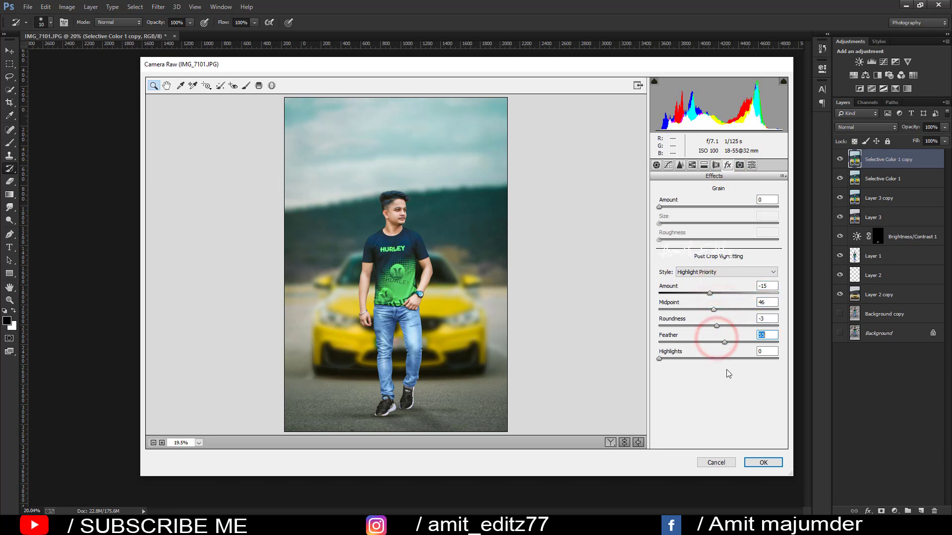
left_click(764, 461)
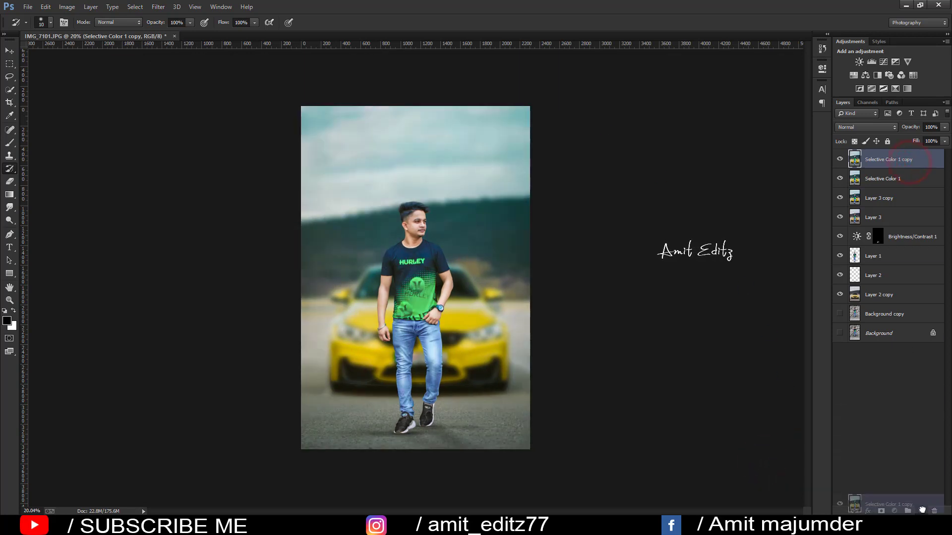
Step: Duplicate the top photo layer, add a Color Balance adjustment layer, then discard it
left_click_drag(905, 224, 921, 511)
left_click(893, 511)
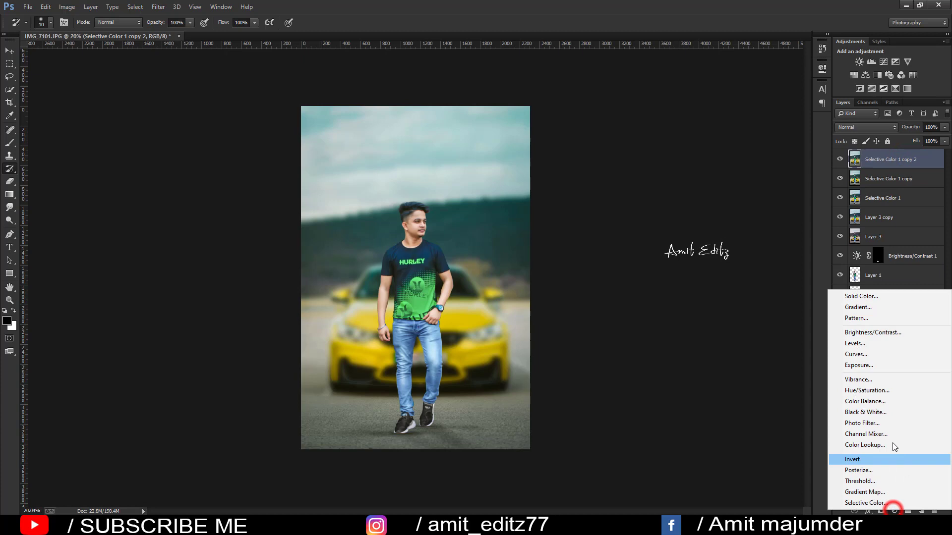
left_click(877, 401)
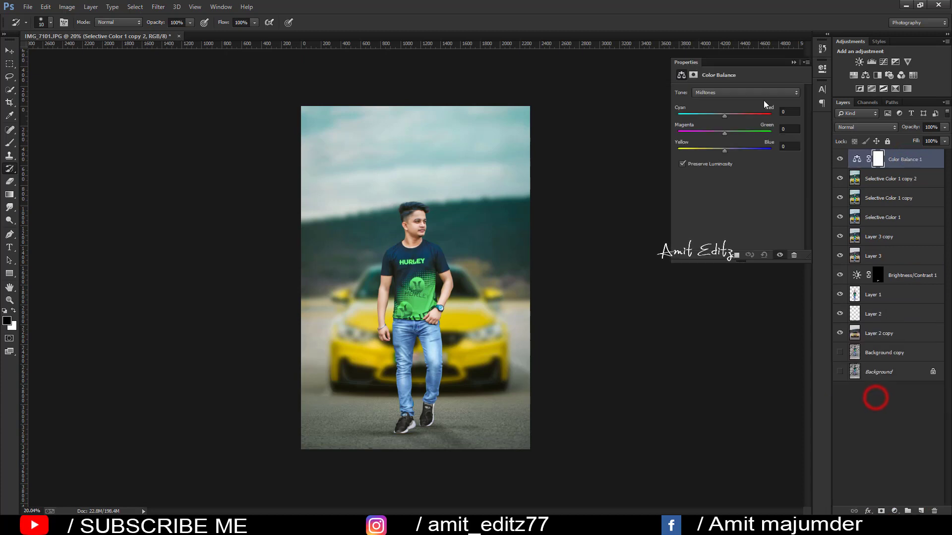
left_click(793, 62)
left_click_drag(909, 159, 935, 511)
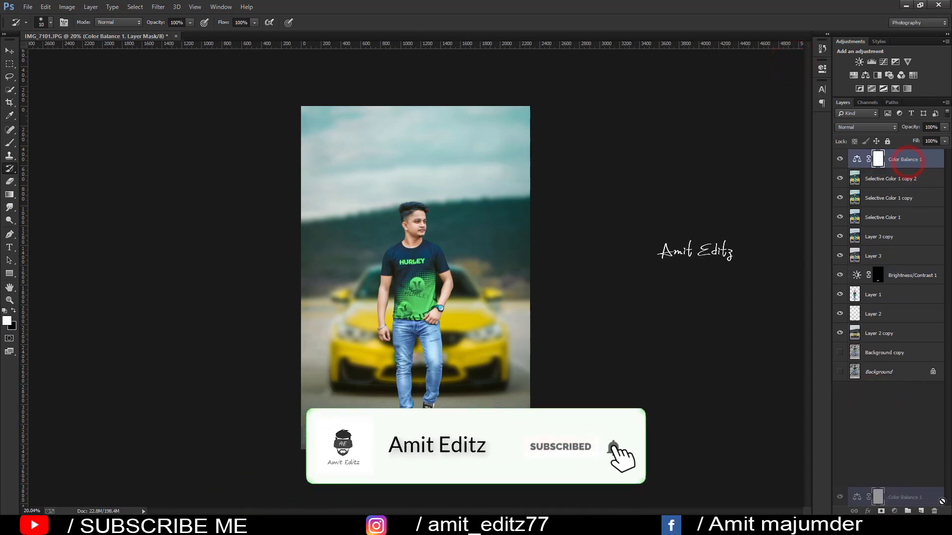
Step: Add a Deep Yellow Photo Filter adjustment layer at 44% opacity
left_click(894, 511)
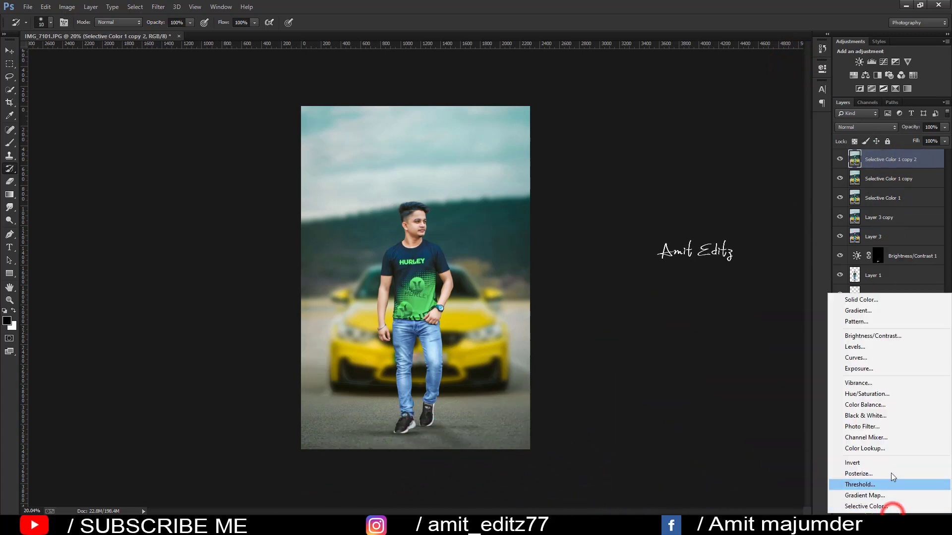
left_click(874, 429)
left_click(733, 92)
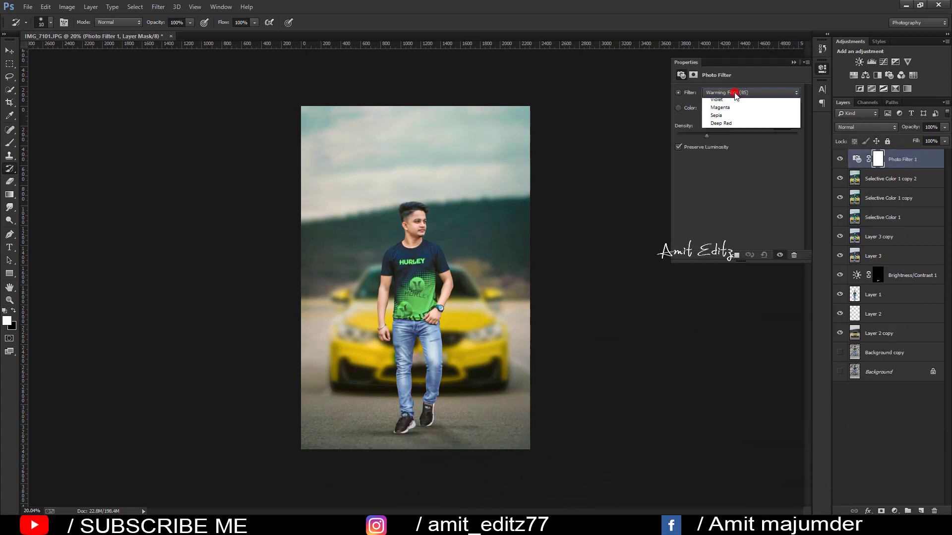
left_click(735, 254)
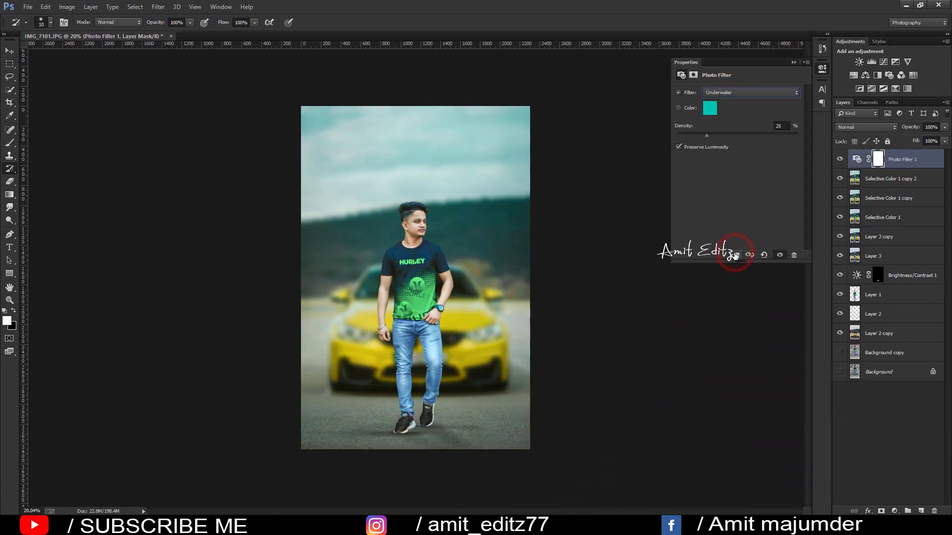
key("Up")
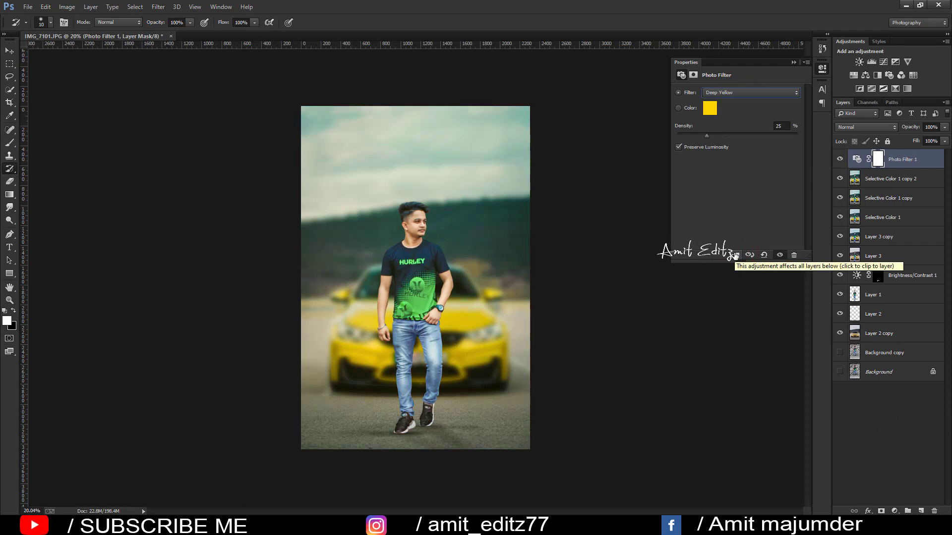
left_click(792, 62)
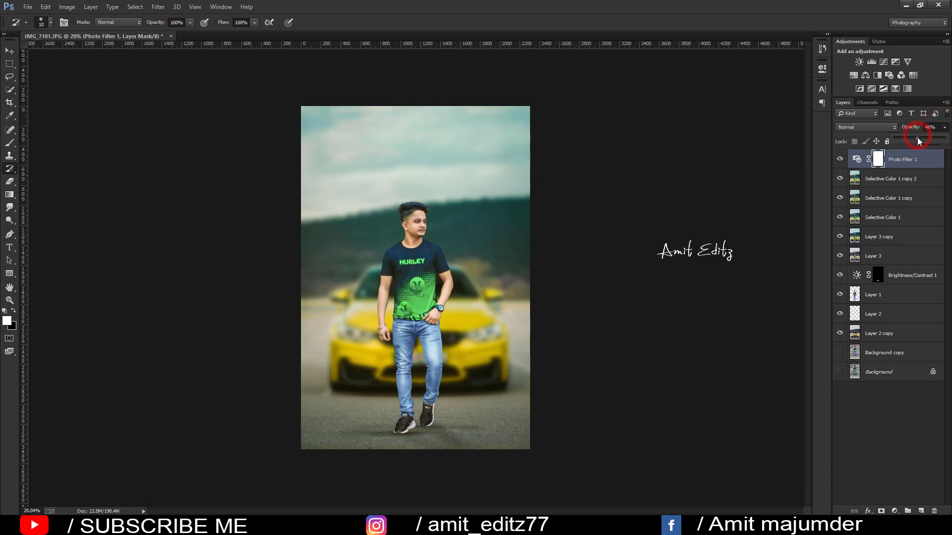
left_click_drag(917, 138, 917, 138)
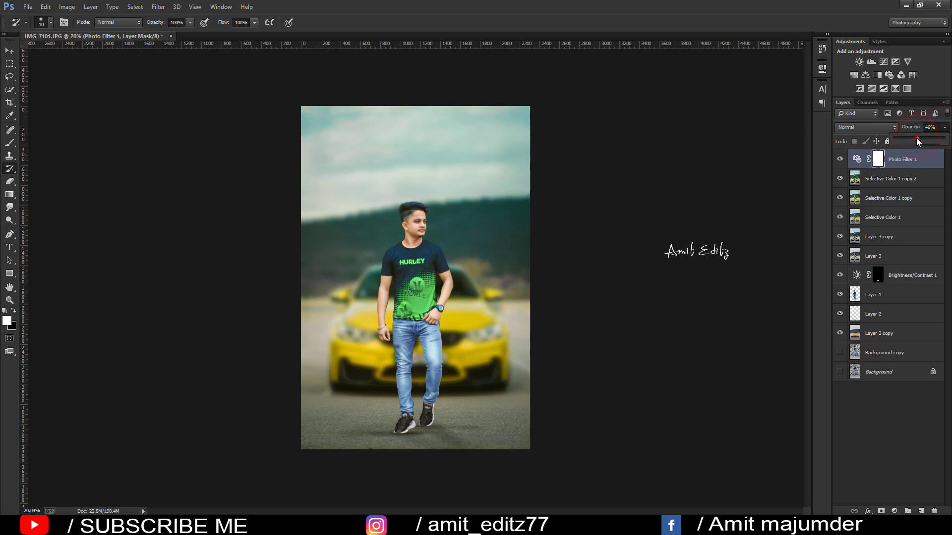
Step: Merge the Photo Filter into the duplicated photo layer
left_click(896, 179, "shift")
right_click(897, 179)
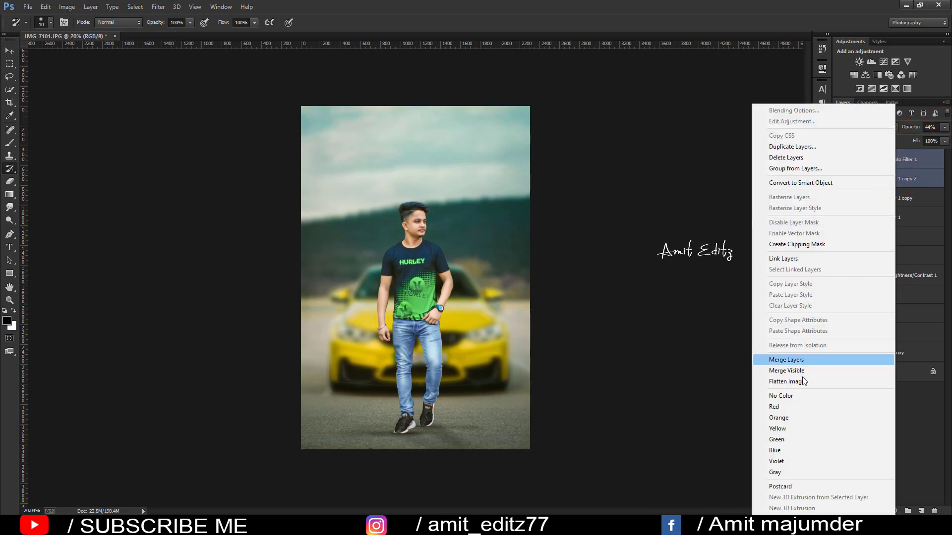
left_click(798, 360)
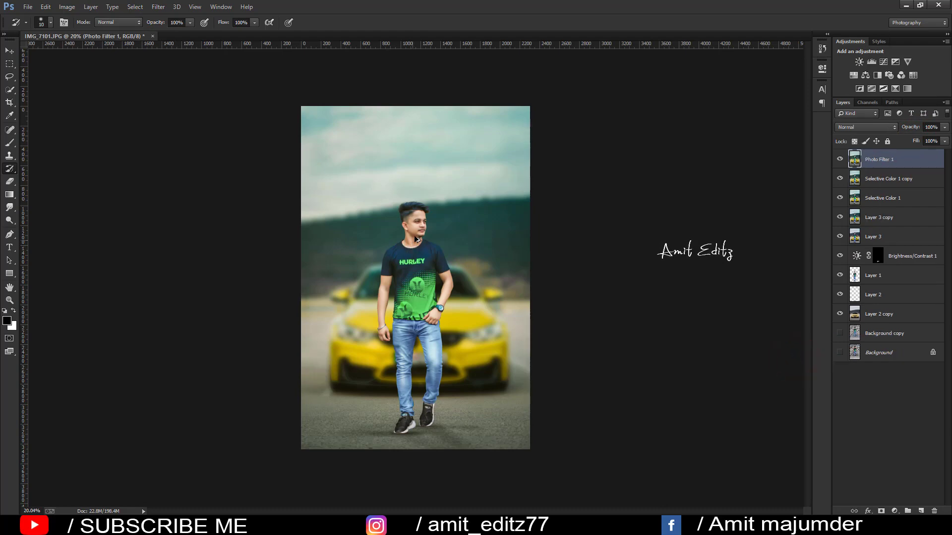
key("ctrl+0")
scroll(419, 228, "down", 3)
Step: Switch to the Blur tool and soften the outline beside the man's hand
scroll(419, 228, "up", 2)
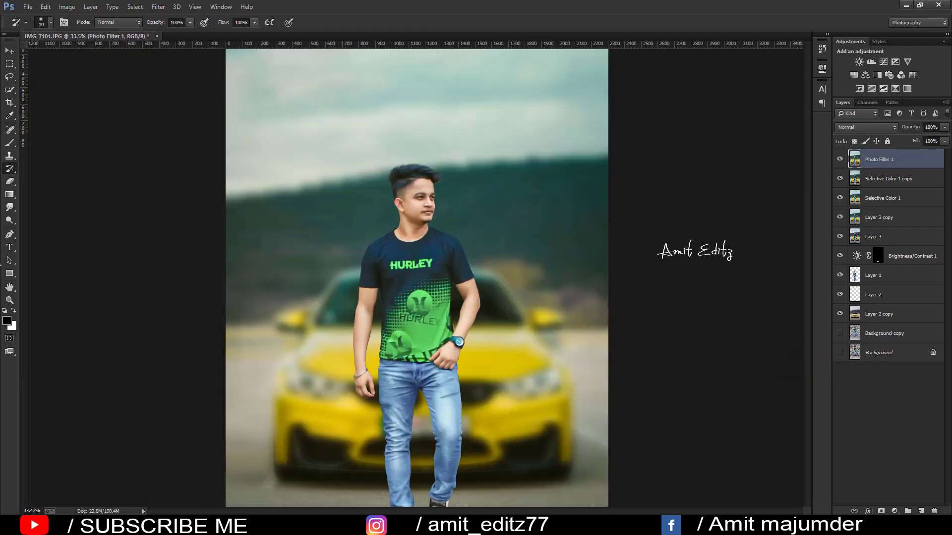
right_click(9, 207)
left_click(32, 207)
scroll(423, 324, "down", 5)
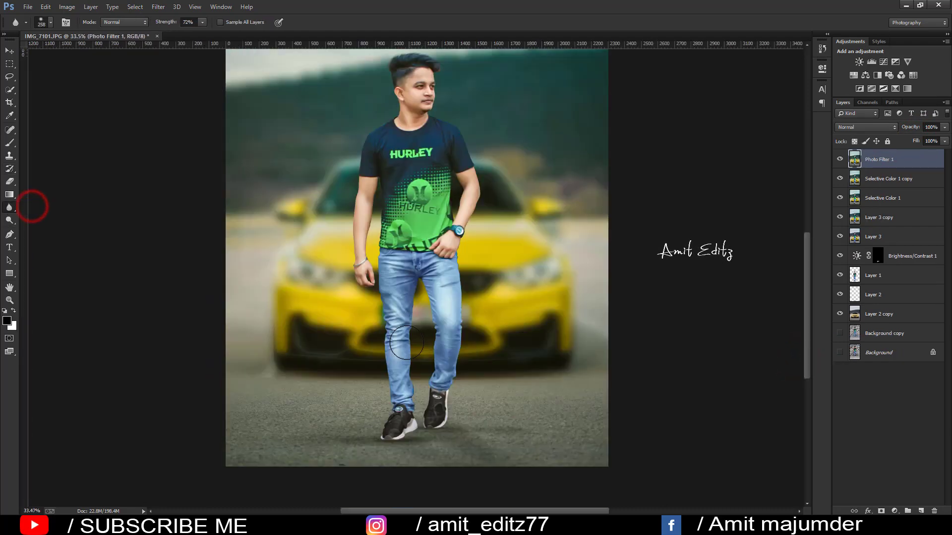
scroll(408, 385, "up", 4)
scroll(408, 385, "up", 3)
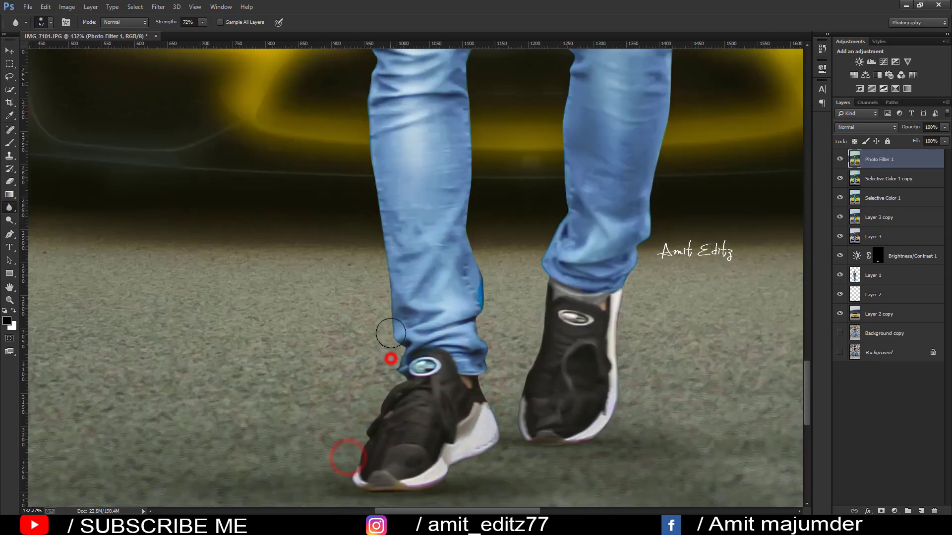
left_click_drag(385, 304, 393, 413)
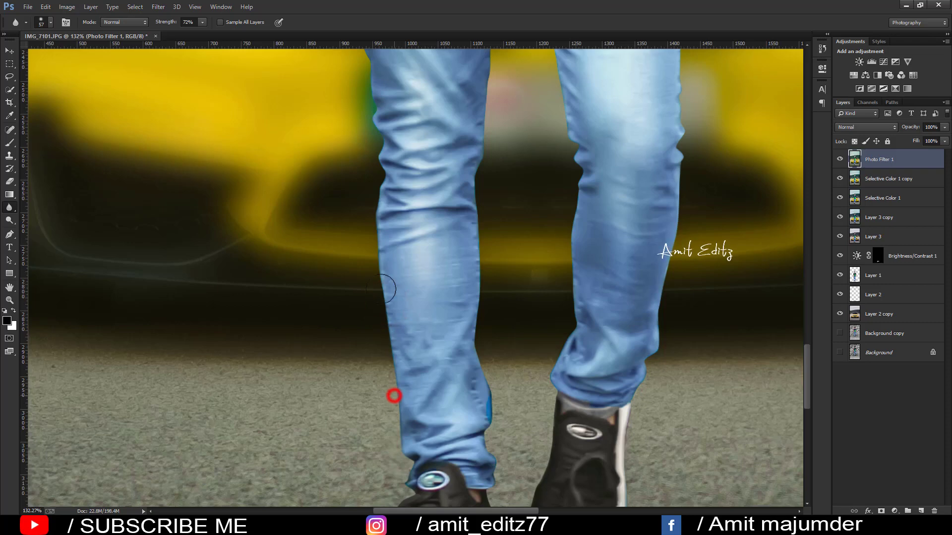
left_click_drag(379, 187, 366, 347)
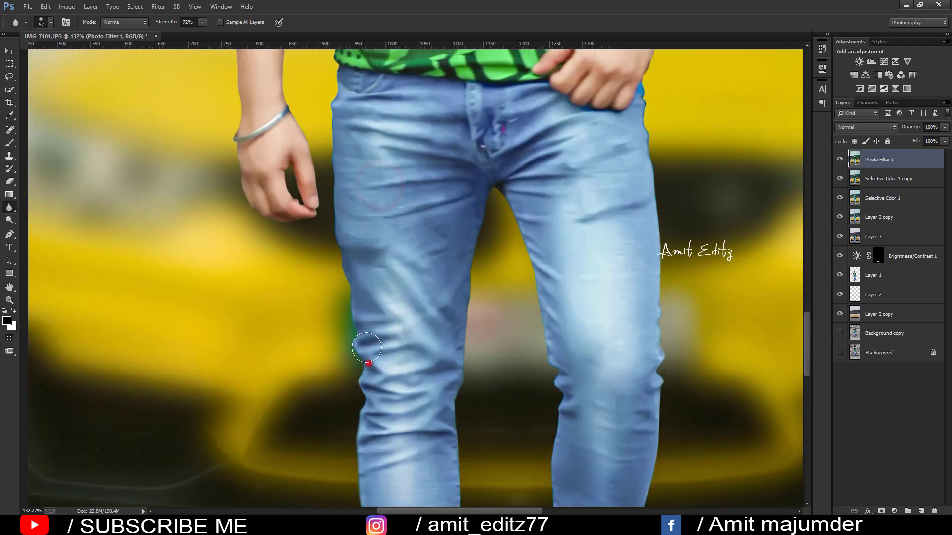
left_click(325, 221)
Step: Blur the edges at the wrist bracelet, shirt shoulder, and from hair down the face
left_click_drag(239, 192, 257, 355)
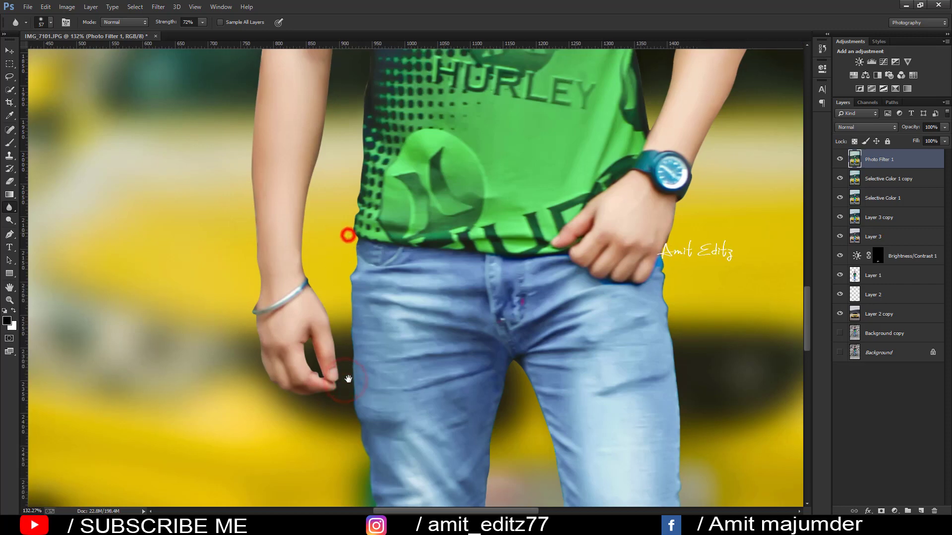
left_click_drag(346, 233, 352, 366)
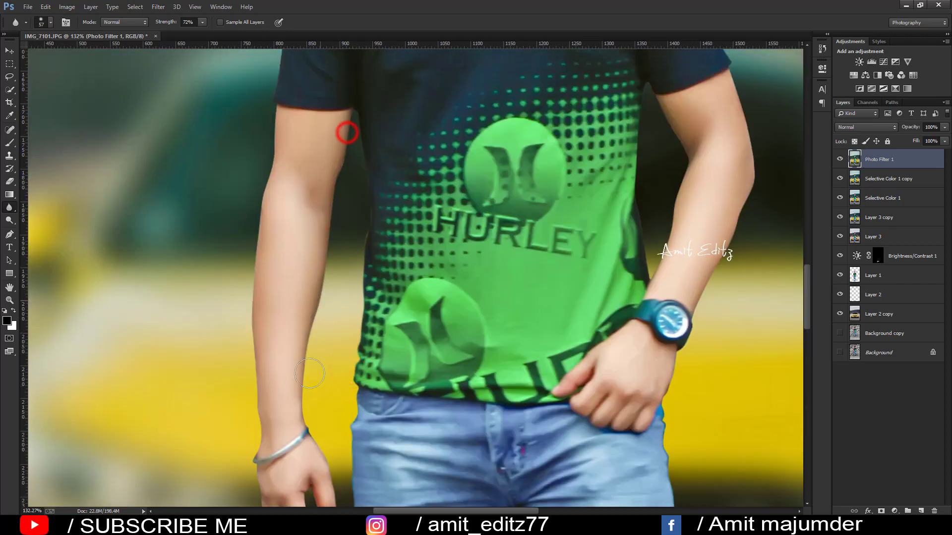
left_click(254, 456)
left_click_drag(274, 177, 268, 414)
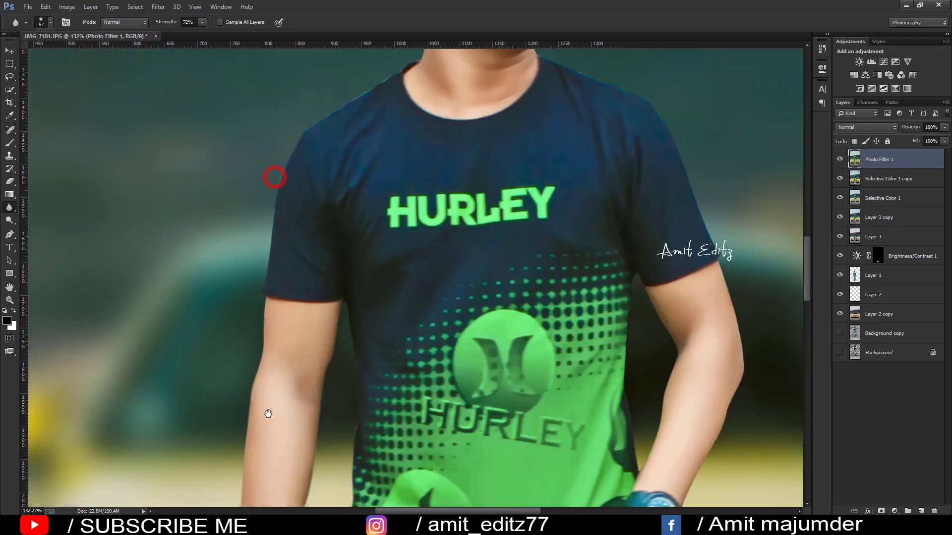
left_click(288, 202)
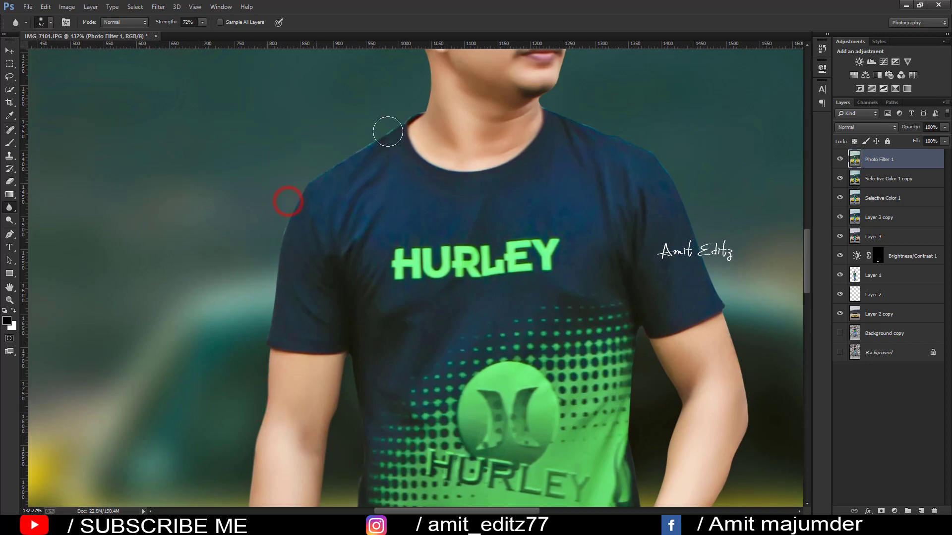
left_click_drag(425, 118, 377, 299)
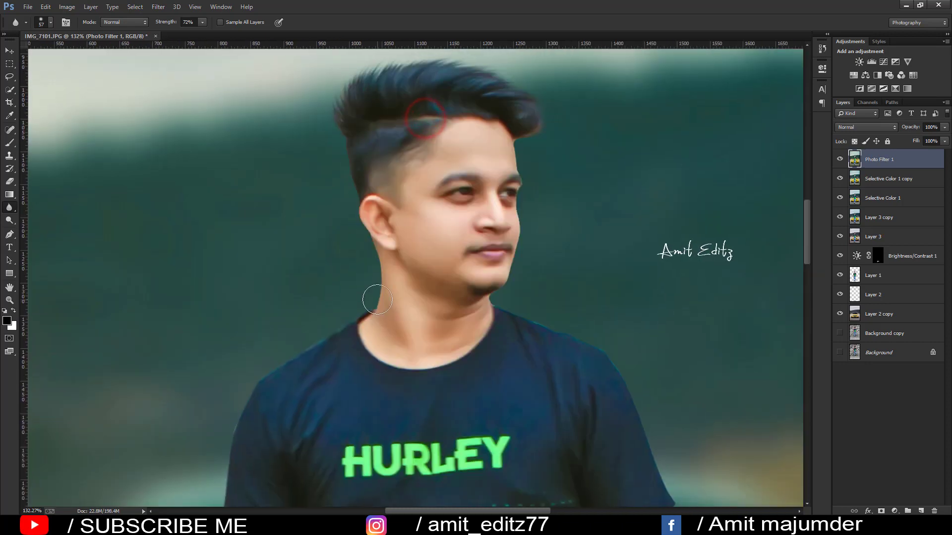
left_click_drag(522, 158, 532, 260)
Step: Pan down over the forearm, jeans and shoes, then zoom out
left_click_drag(619, 369, 368, 185)
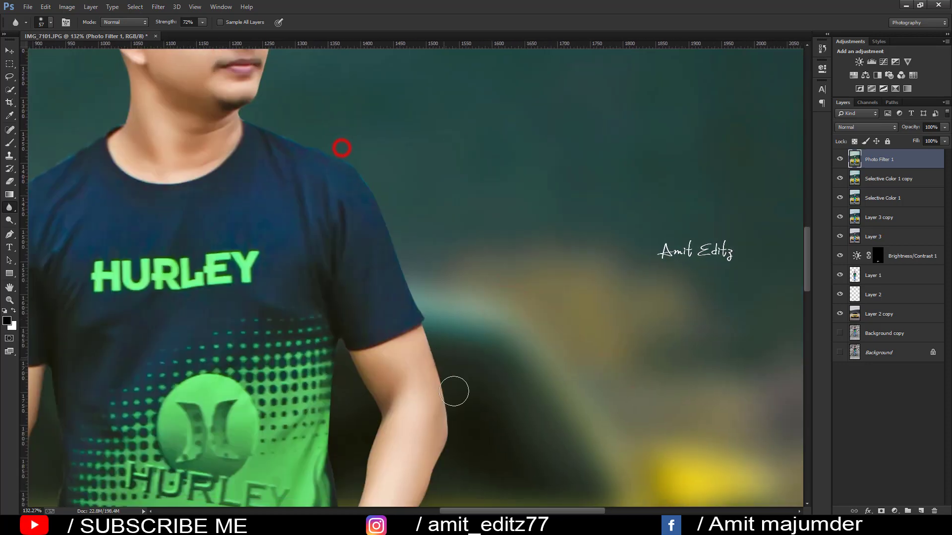
left_click_drag(448, 361, 452, 132)
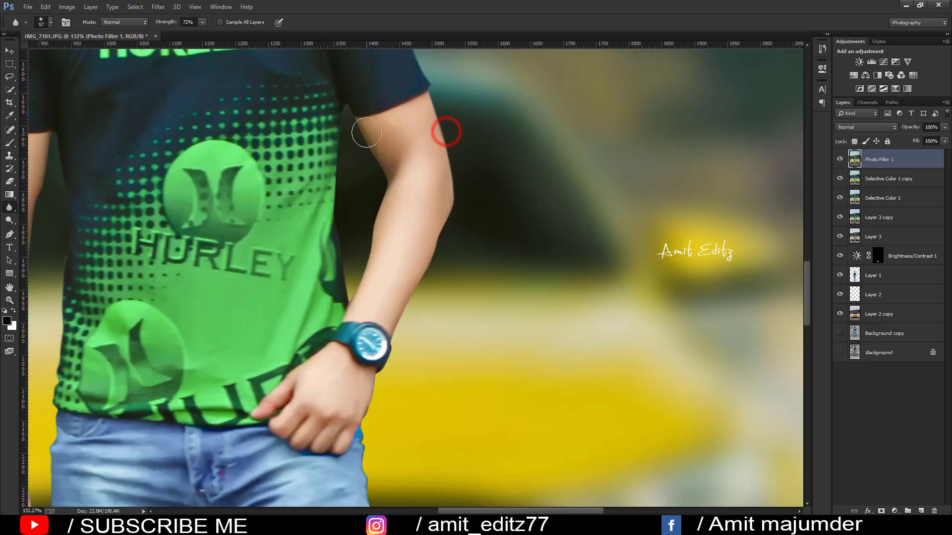
left_click_drag(343, 384, 345, 374)
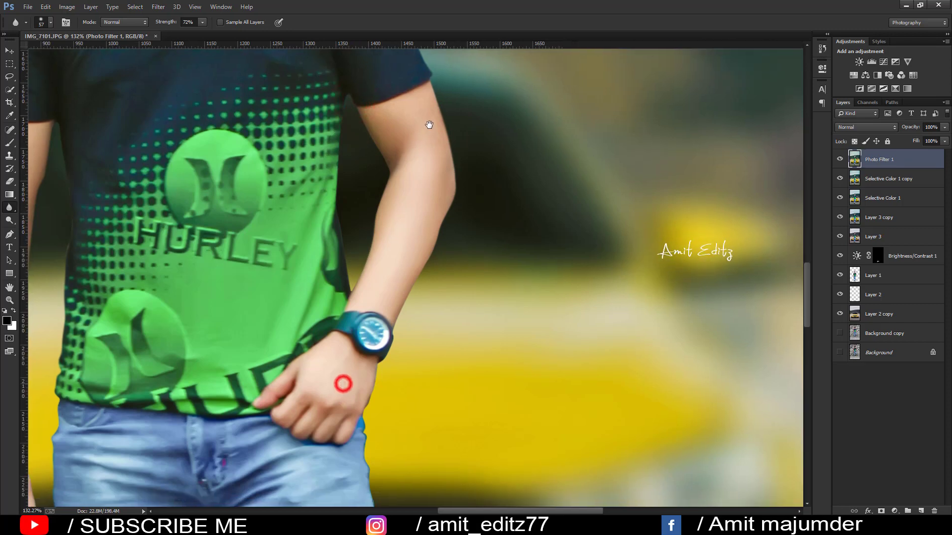
left_click_drag(404, 389, 485, 134)
left_click_drag(465, 306, 459, 167)
left_click_drag(452, 391, 468, 181)
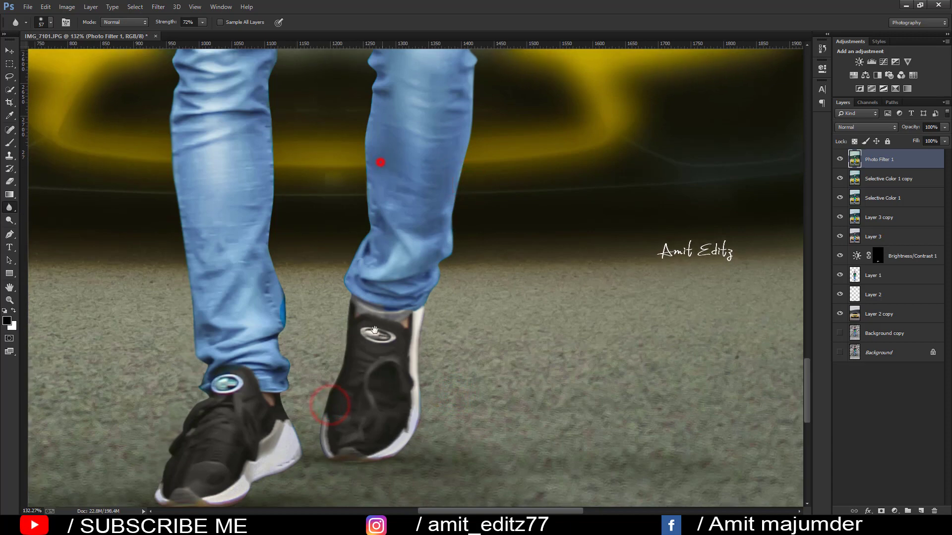
left_click_drag(381, 159, 374, 387)
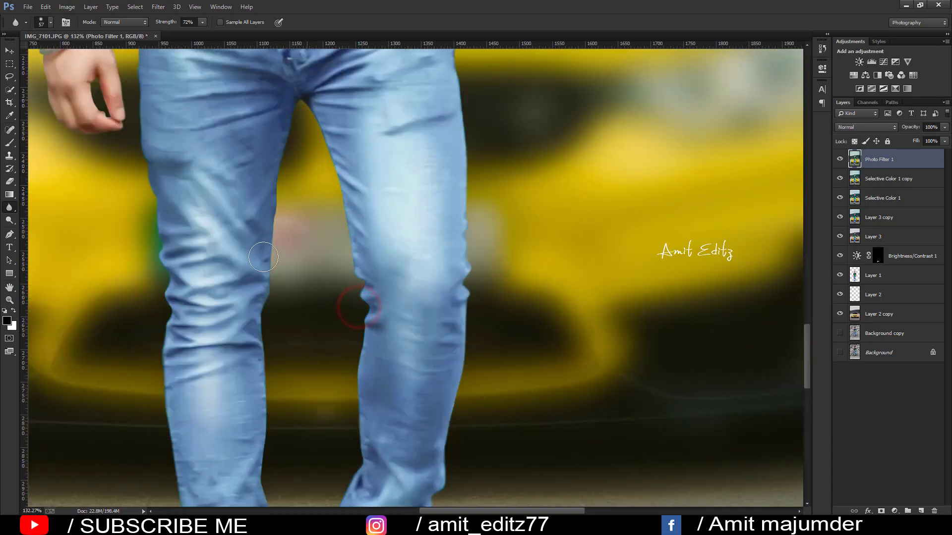
mouse_move(295, 317)
left_mouse_down()
mouse_move(353, 130)
mouse_move(347, 232)
left_mouse_up()
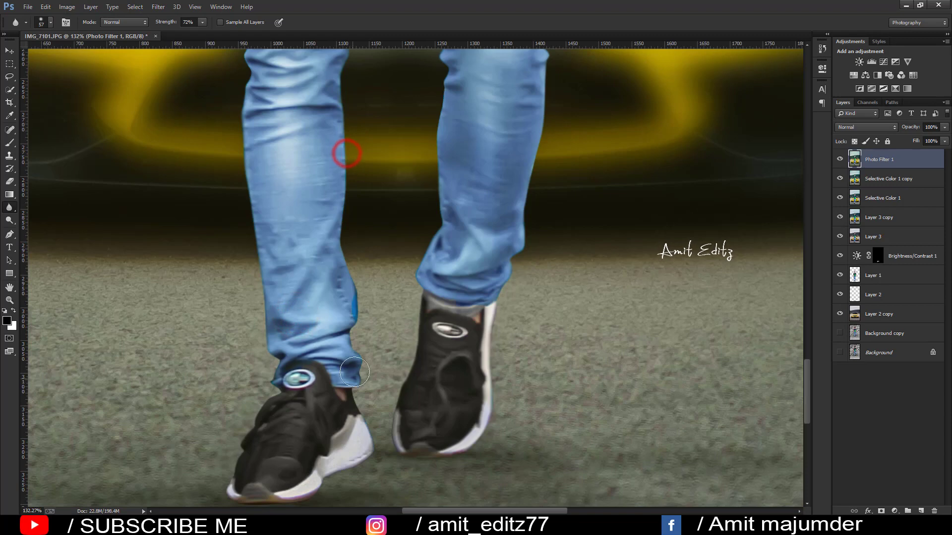
key("ctrl+minus")
key("ctrl+minus")
Step: Draw short 28% opacity gradients upward along the photo's bottom edge over the ground
key("ctrl+minus")
key("ctrl+minus")
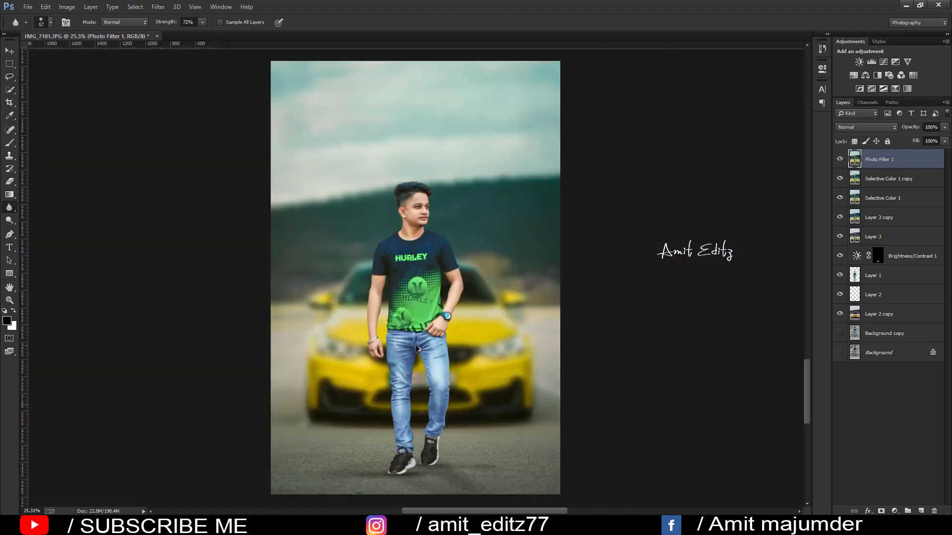
key("ctrl+minus")
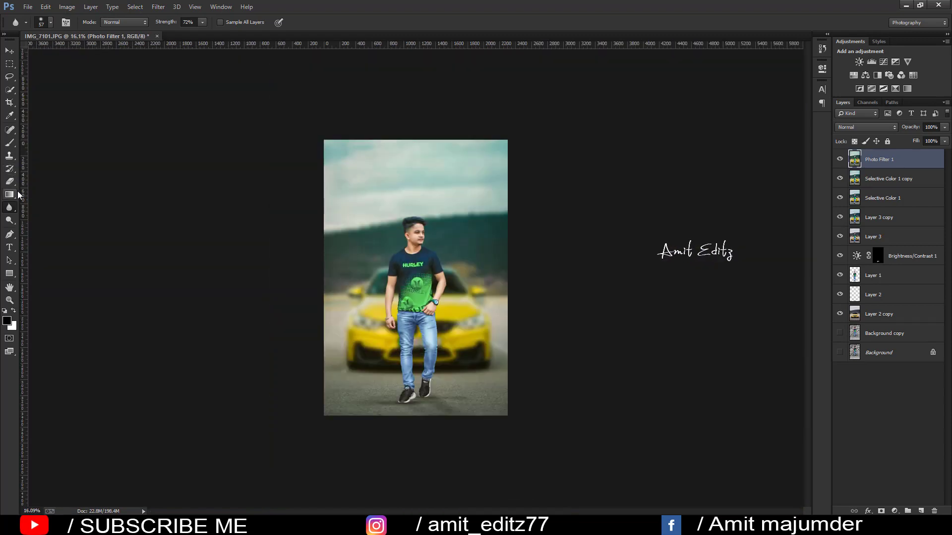
left_click(10, 194)
left_click_drag(406, 351, 410, 345)
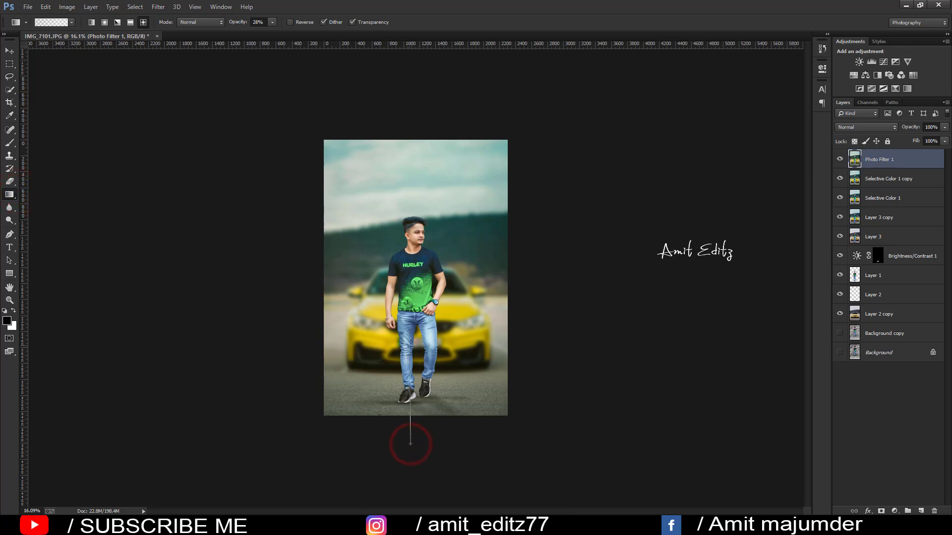
left_click_drag(477, 360, 483, 379)
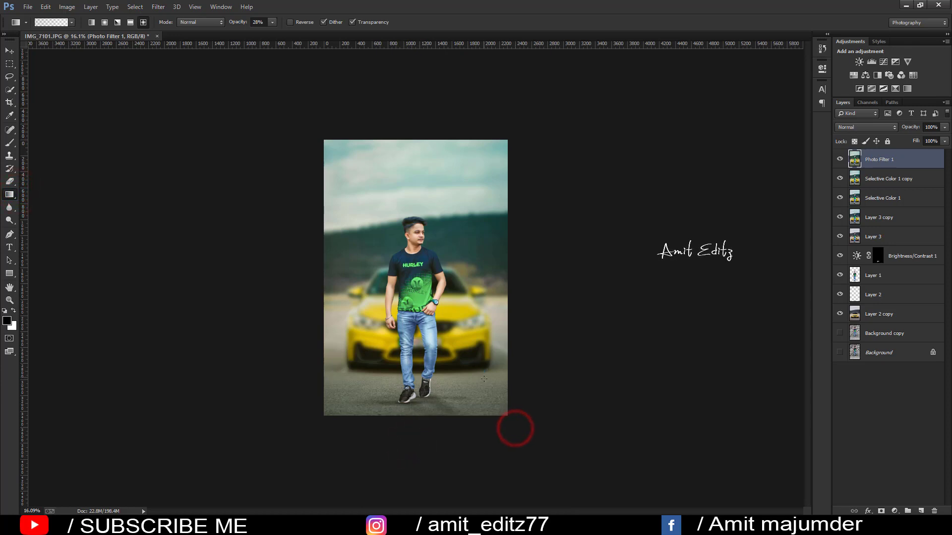
left_click_drag(344, 364, 344, 365)
scroll(423, 356, "down", 2)
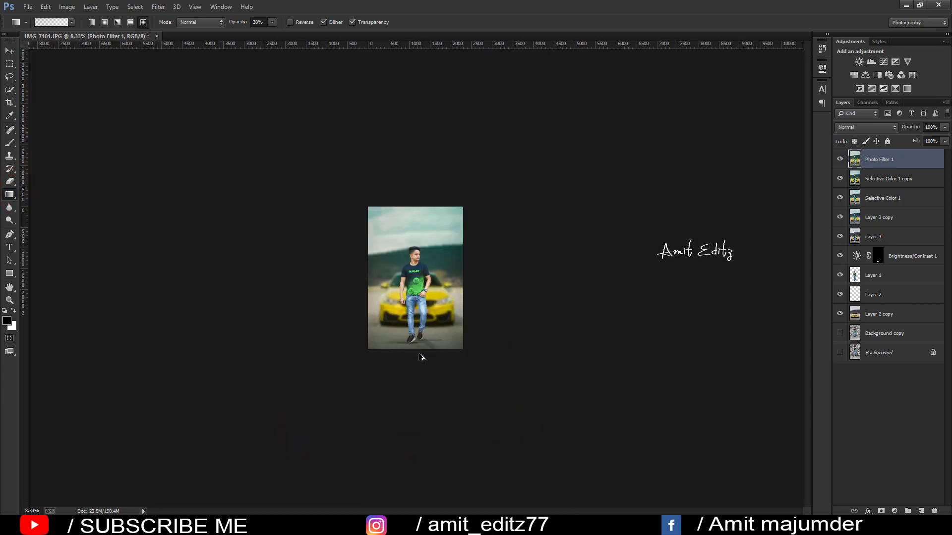
scroll(417, 352, "up", 2)
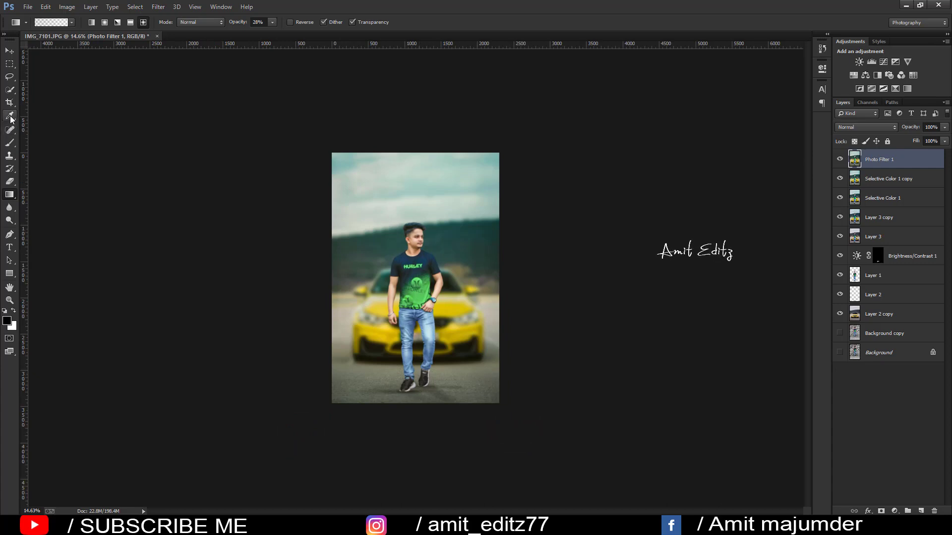
Step: Stamp the white logo brush once into the sky at the top-right
right_click(12, 148)
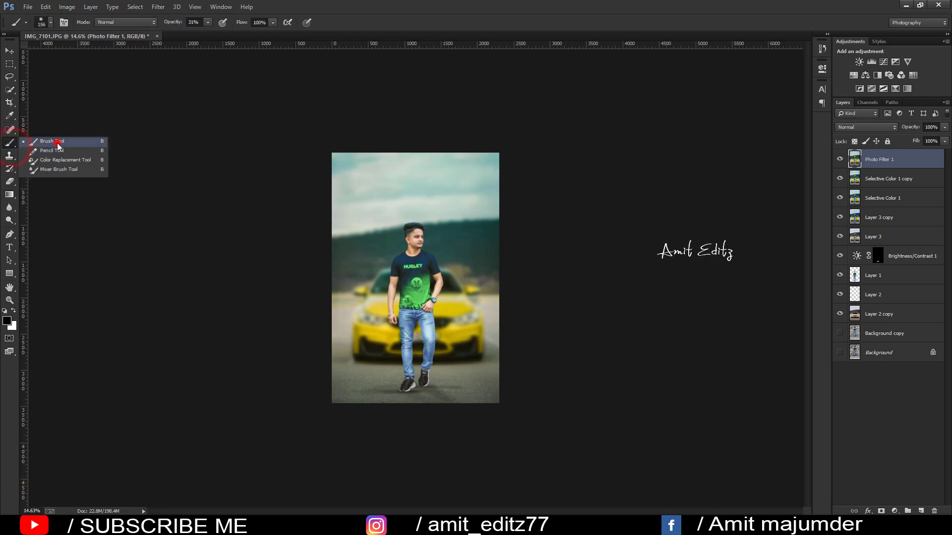
left_click(57, 143)
right_click(454, 256)
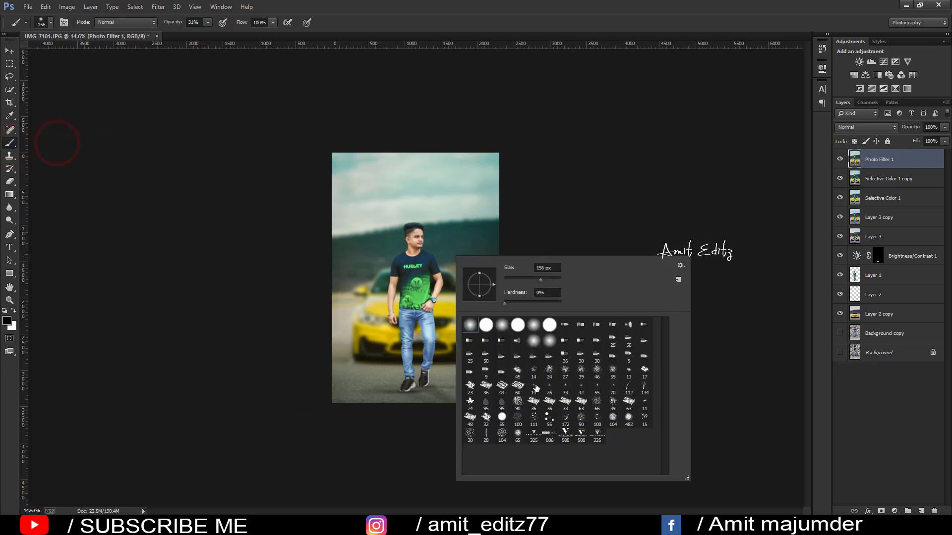
double_click(566, 435)
left_click(479, 170)
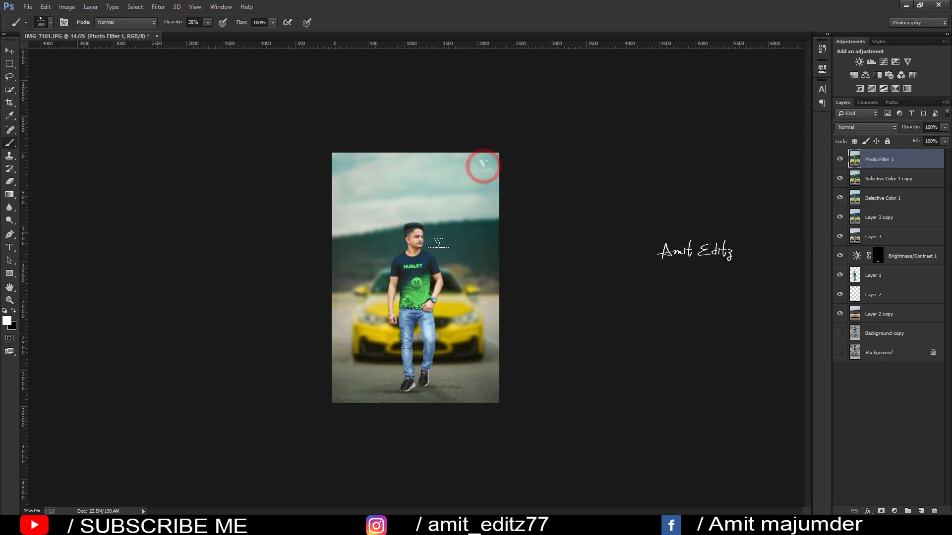
Step: Close the brush presets and switch to the Move tool
right_click(443, 247)
left_click(8, 50)
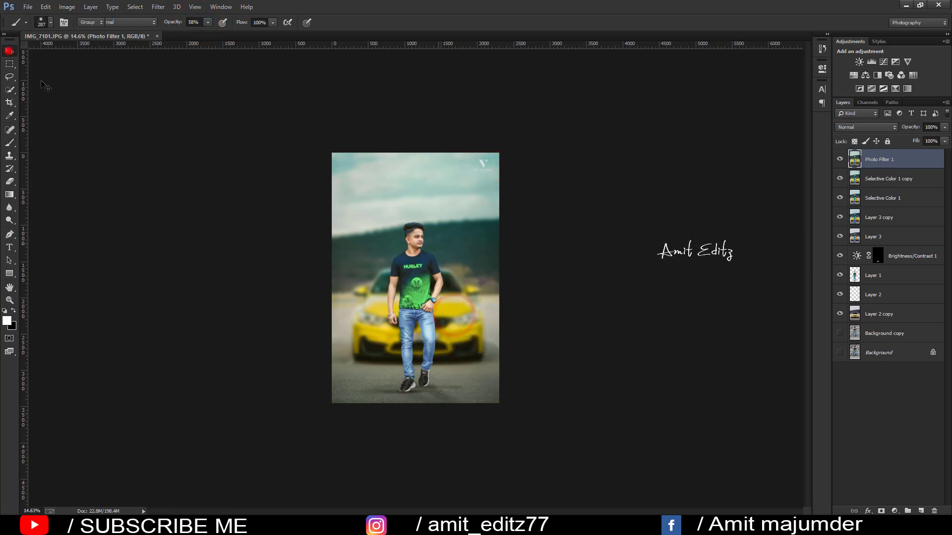
scroll(456, 235, "up", 3)
scroll(456, 235, "up", 2)
Step: Merge all visible layers into one from the Photo Filter 1 layer
scroll(457, 235, "down", 3)
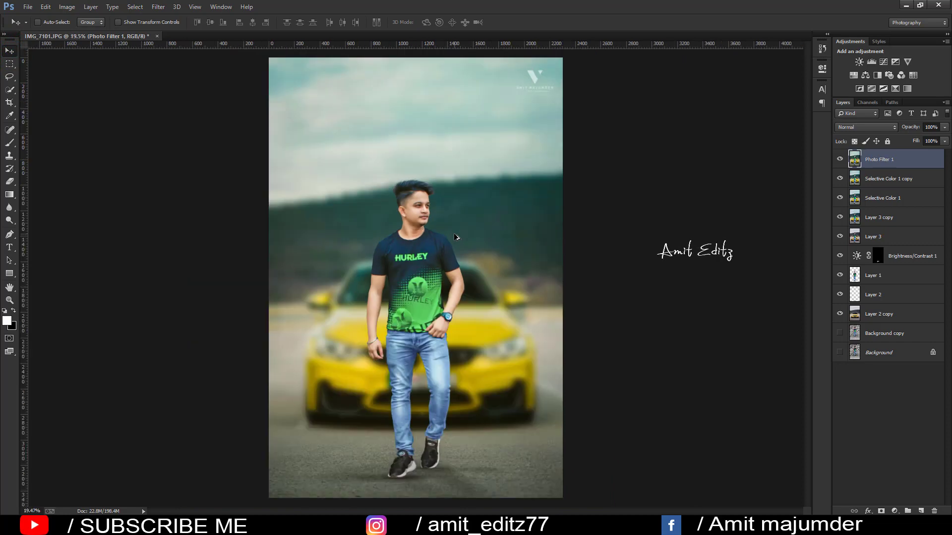
scroll(457, 235, "down", 2)
scroll(428, 238, "up", 1)
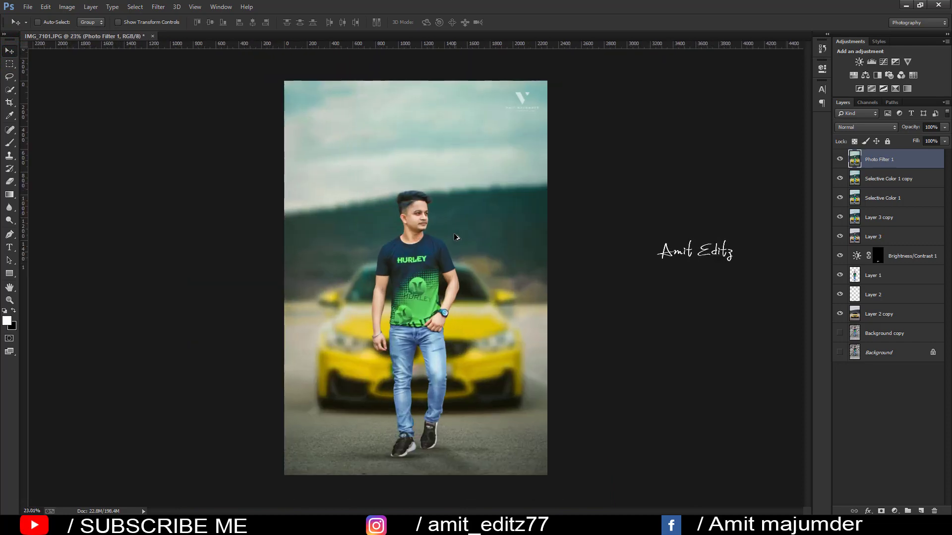
right_click(888, 162)
left_click(807, 371)
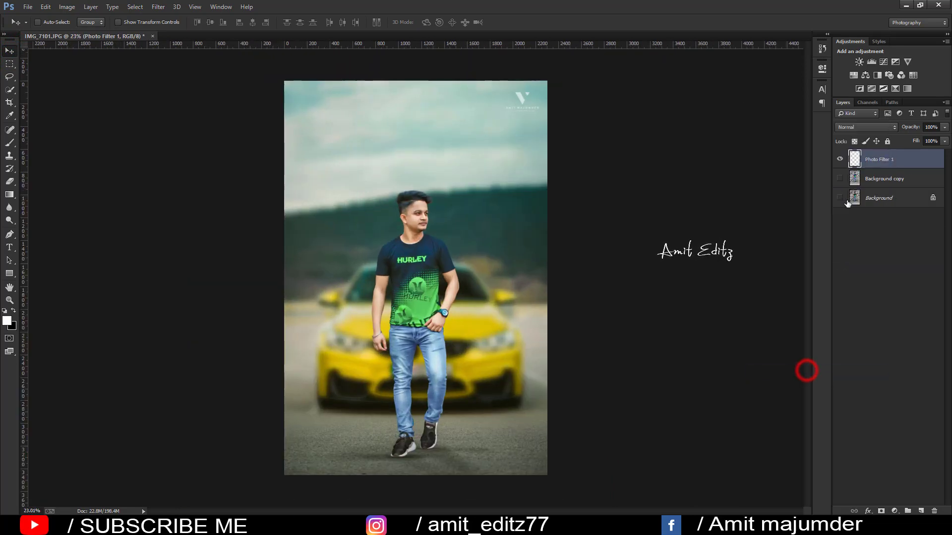
Step: Toggle the merged layer's visibility to compare with the original stone-wall photo, ending visible
left_click(842, 159)
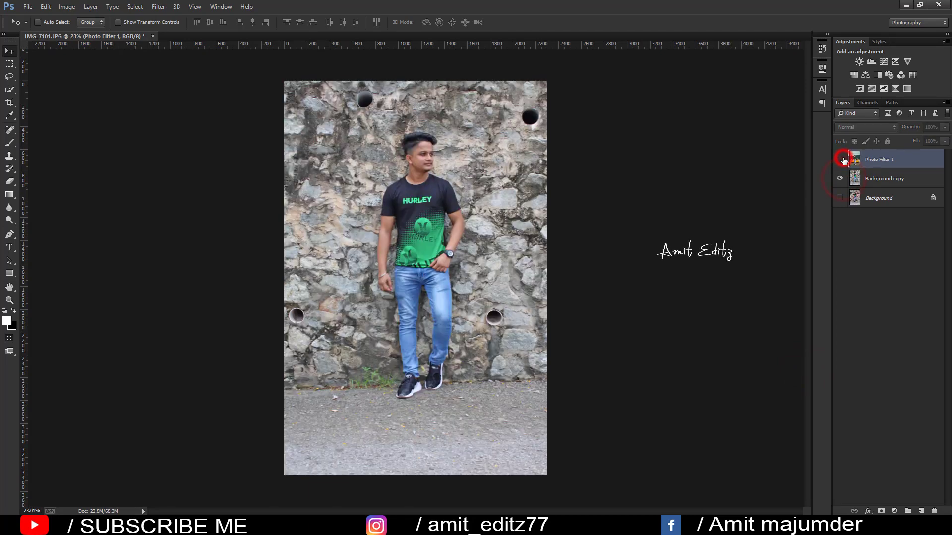
left_click(842, 159)
left_click(841, 159)
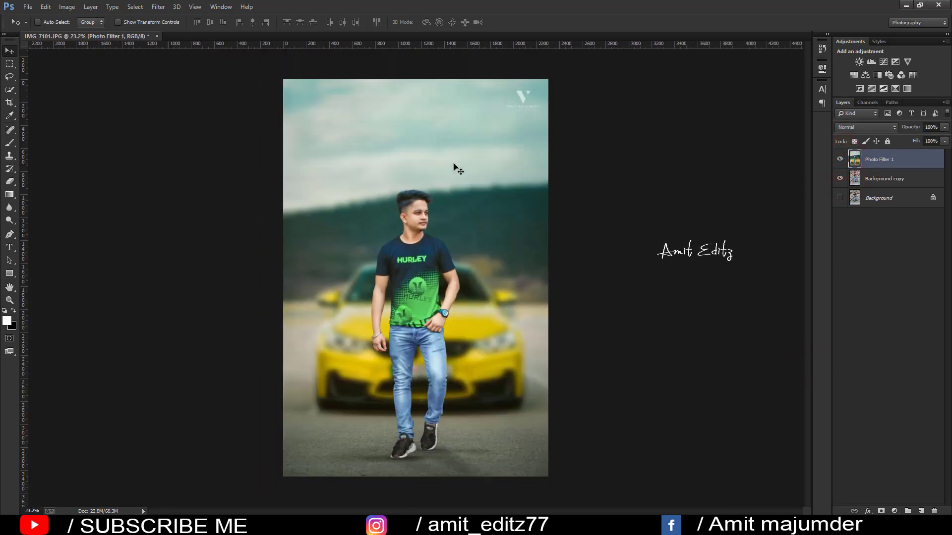
left_click(839, 160)
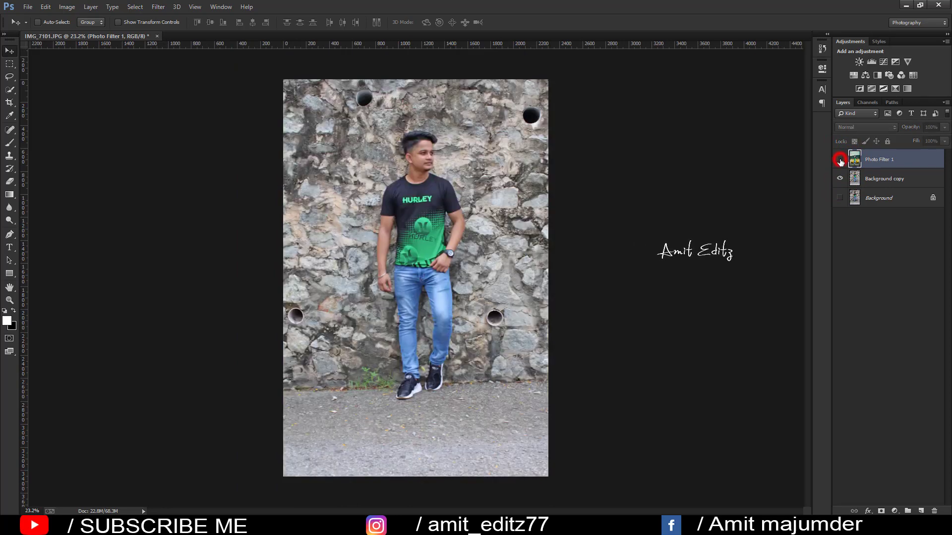
left_click(840, 159)
left_click(840, 160)
left_click(840, 160)
left_click(840, 160)
left_click(839, 160)
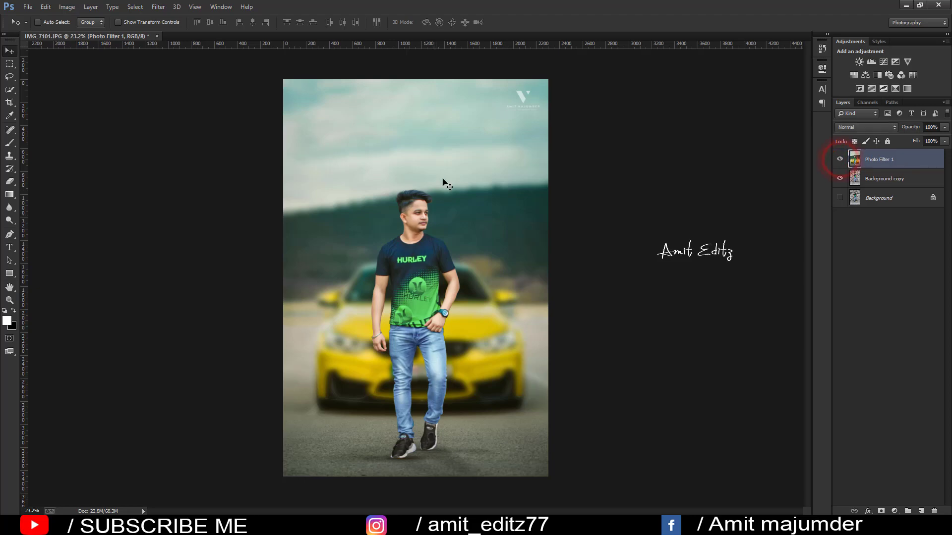